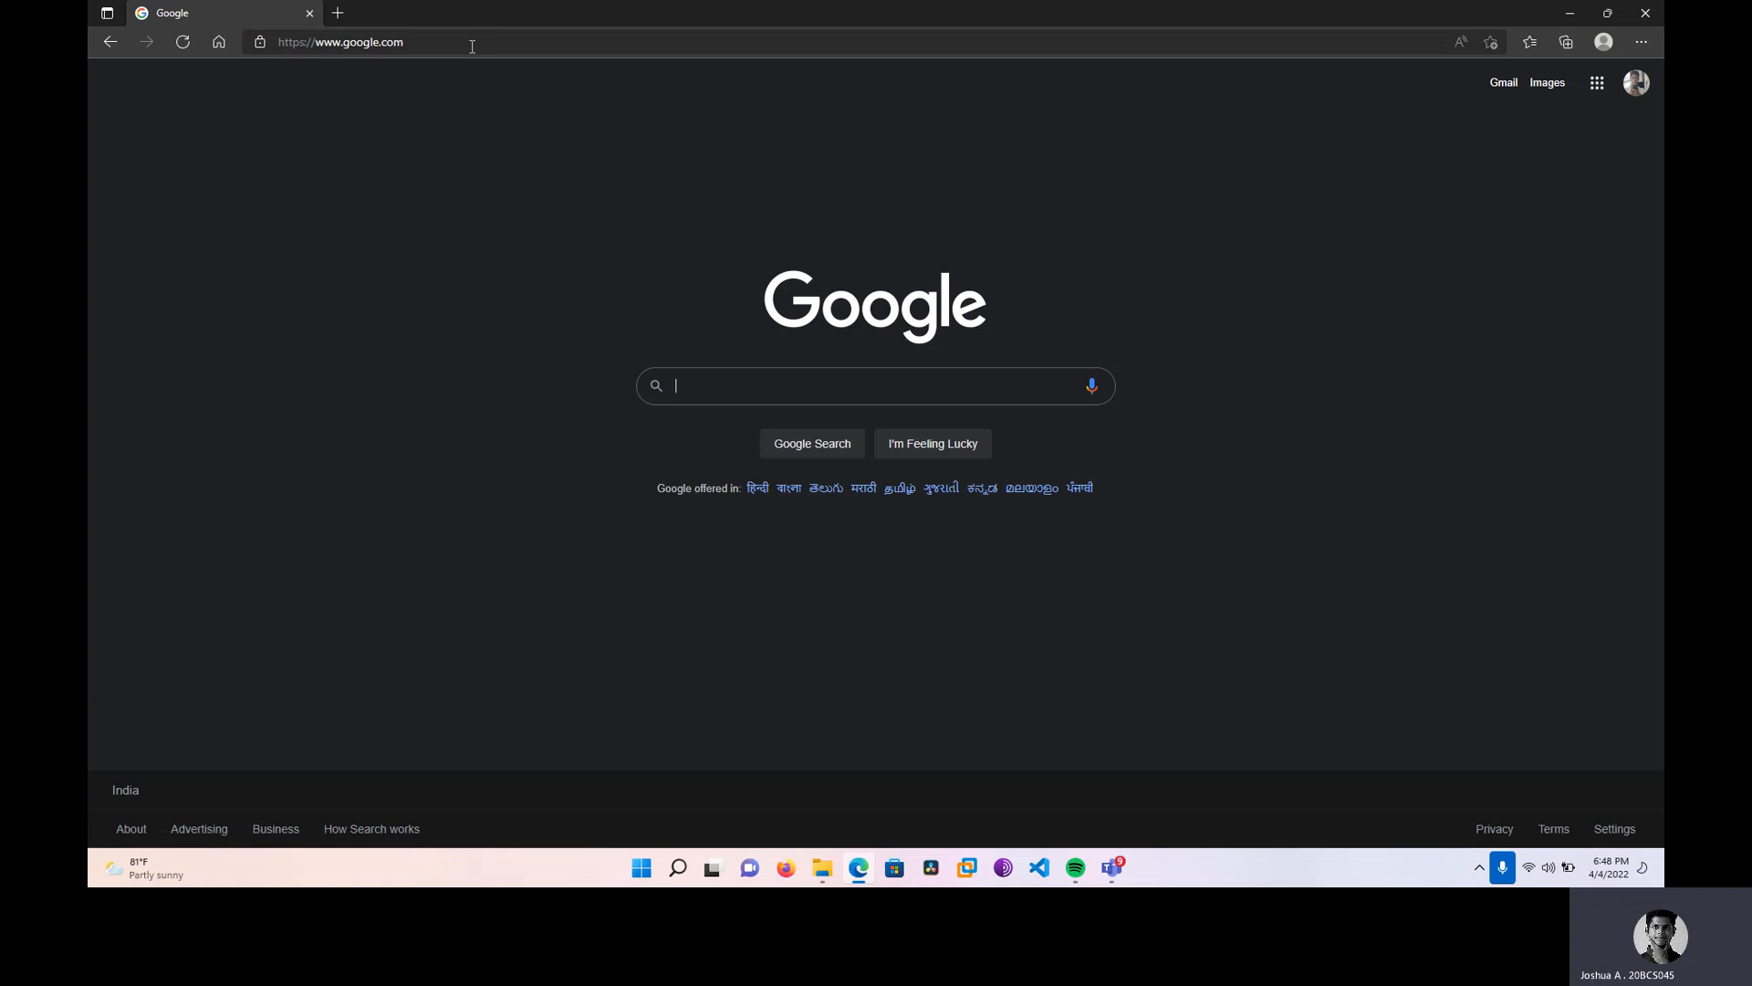
Search Google for 'virtualbox' and bring up options on the Oracle VM VirtualBox result.
type("virtua")
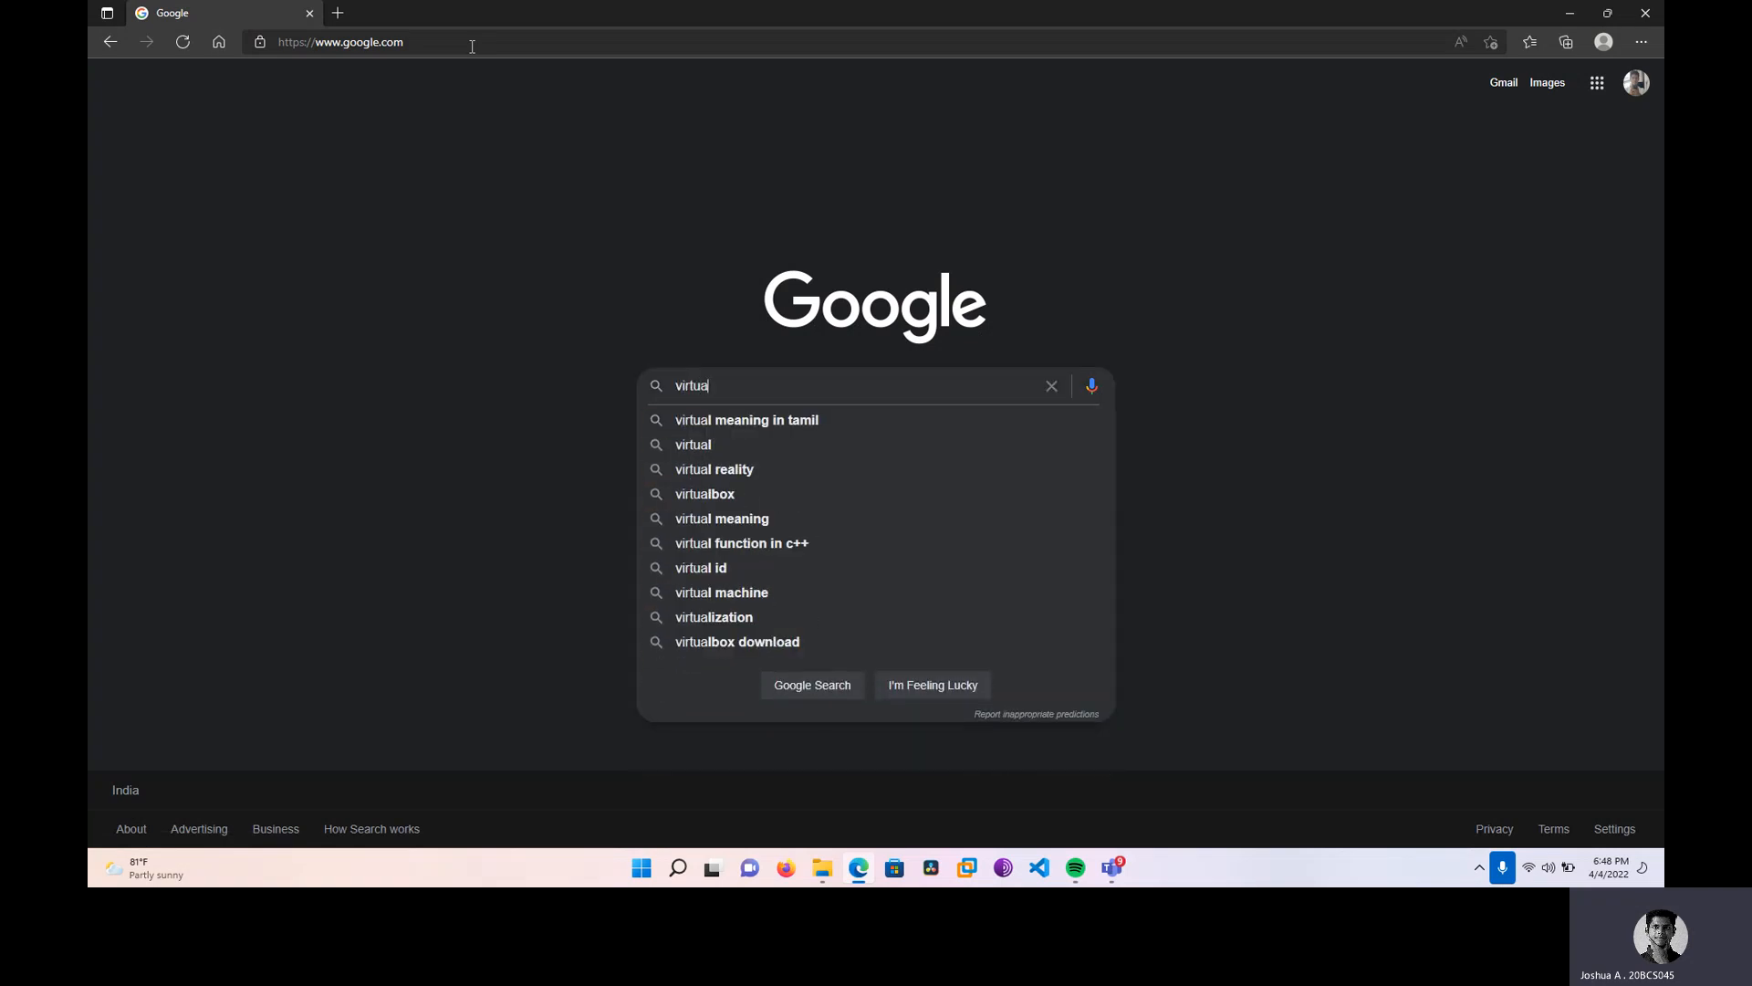
type("lbox")
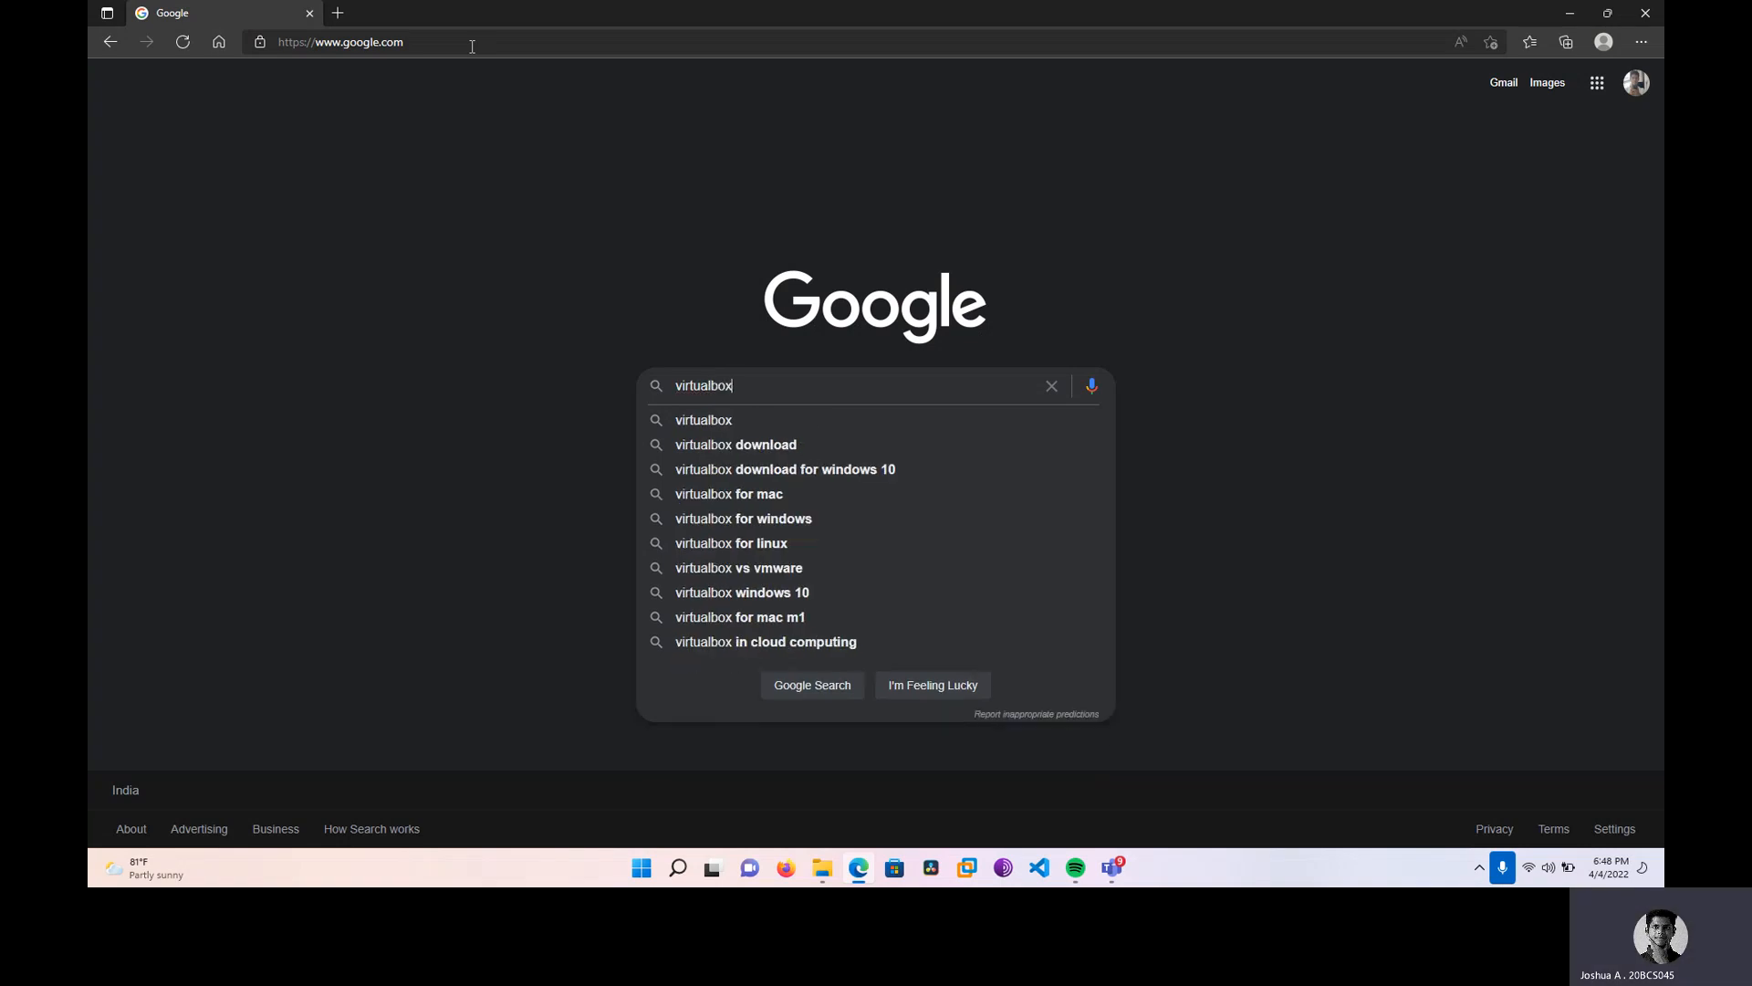
key("Return")
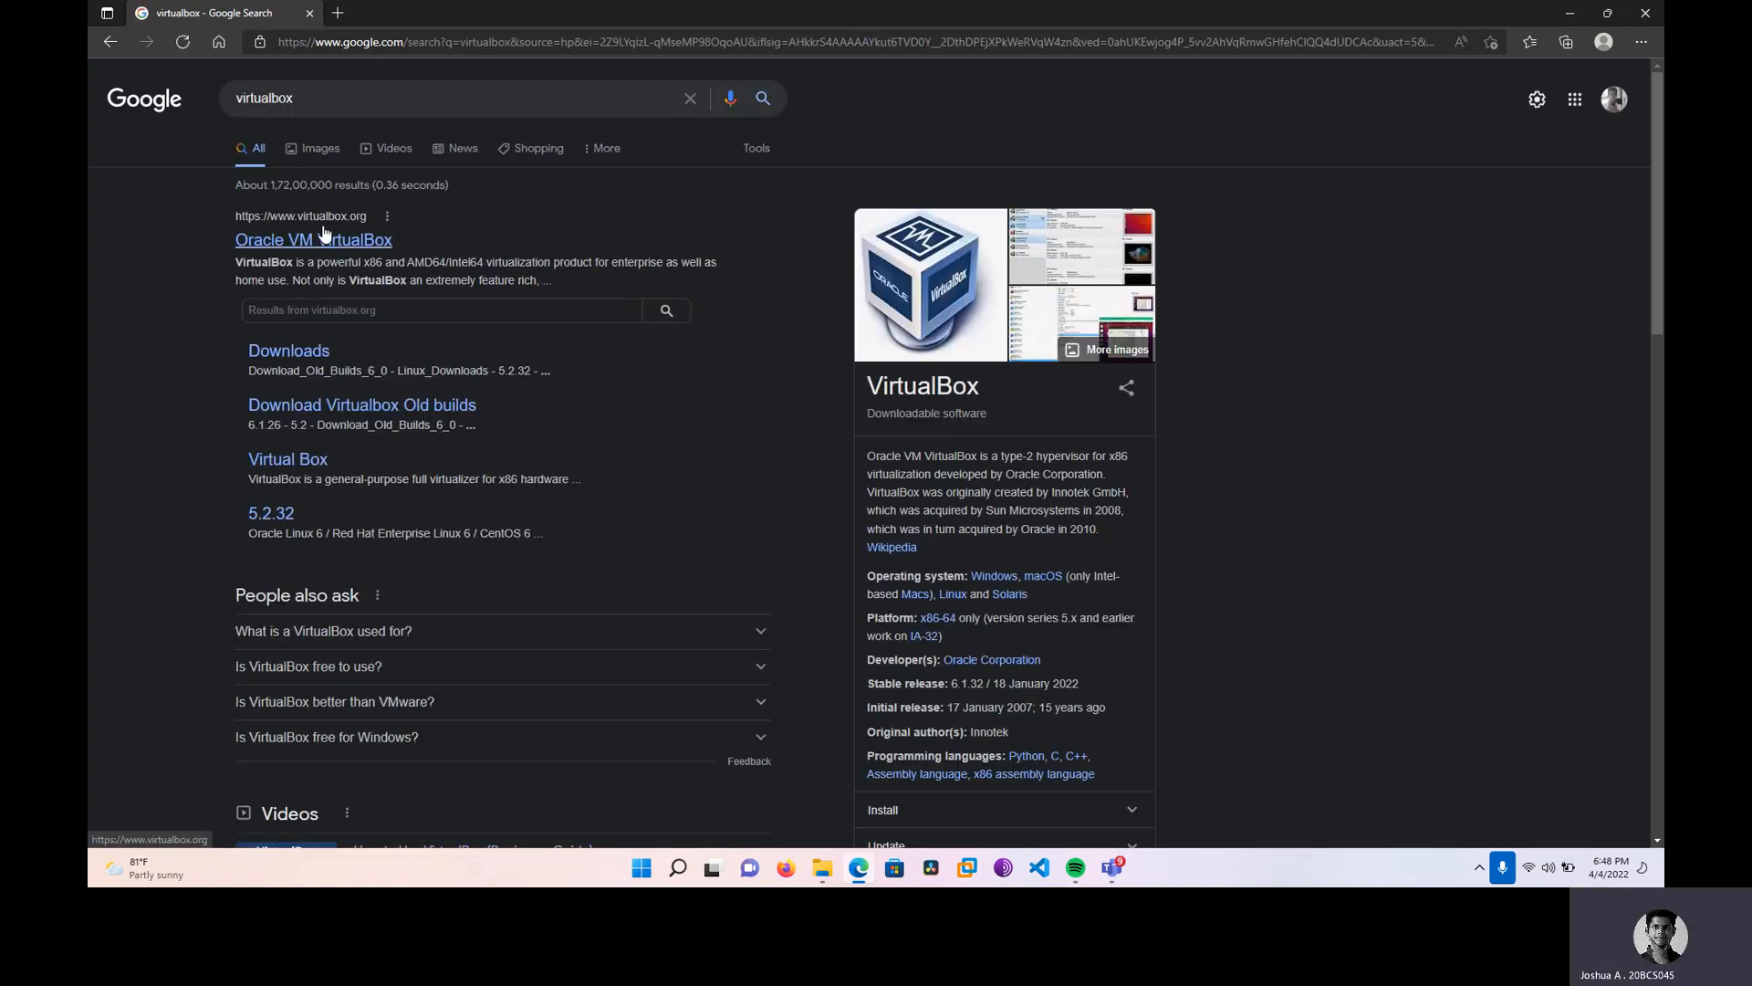
right_click(324, 240)
Open the VirtualBox site in a new tab, then download and run the 6.1.32 Windows hosts installer.
left_click(374, 246)
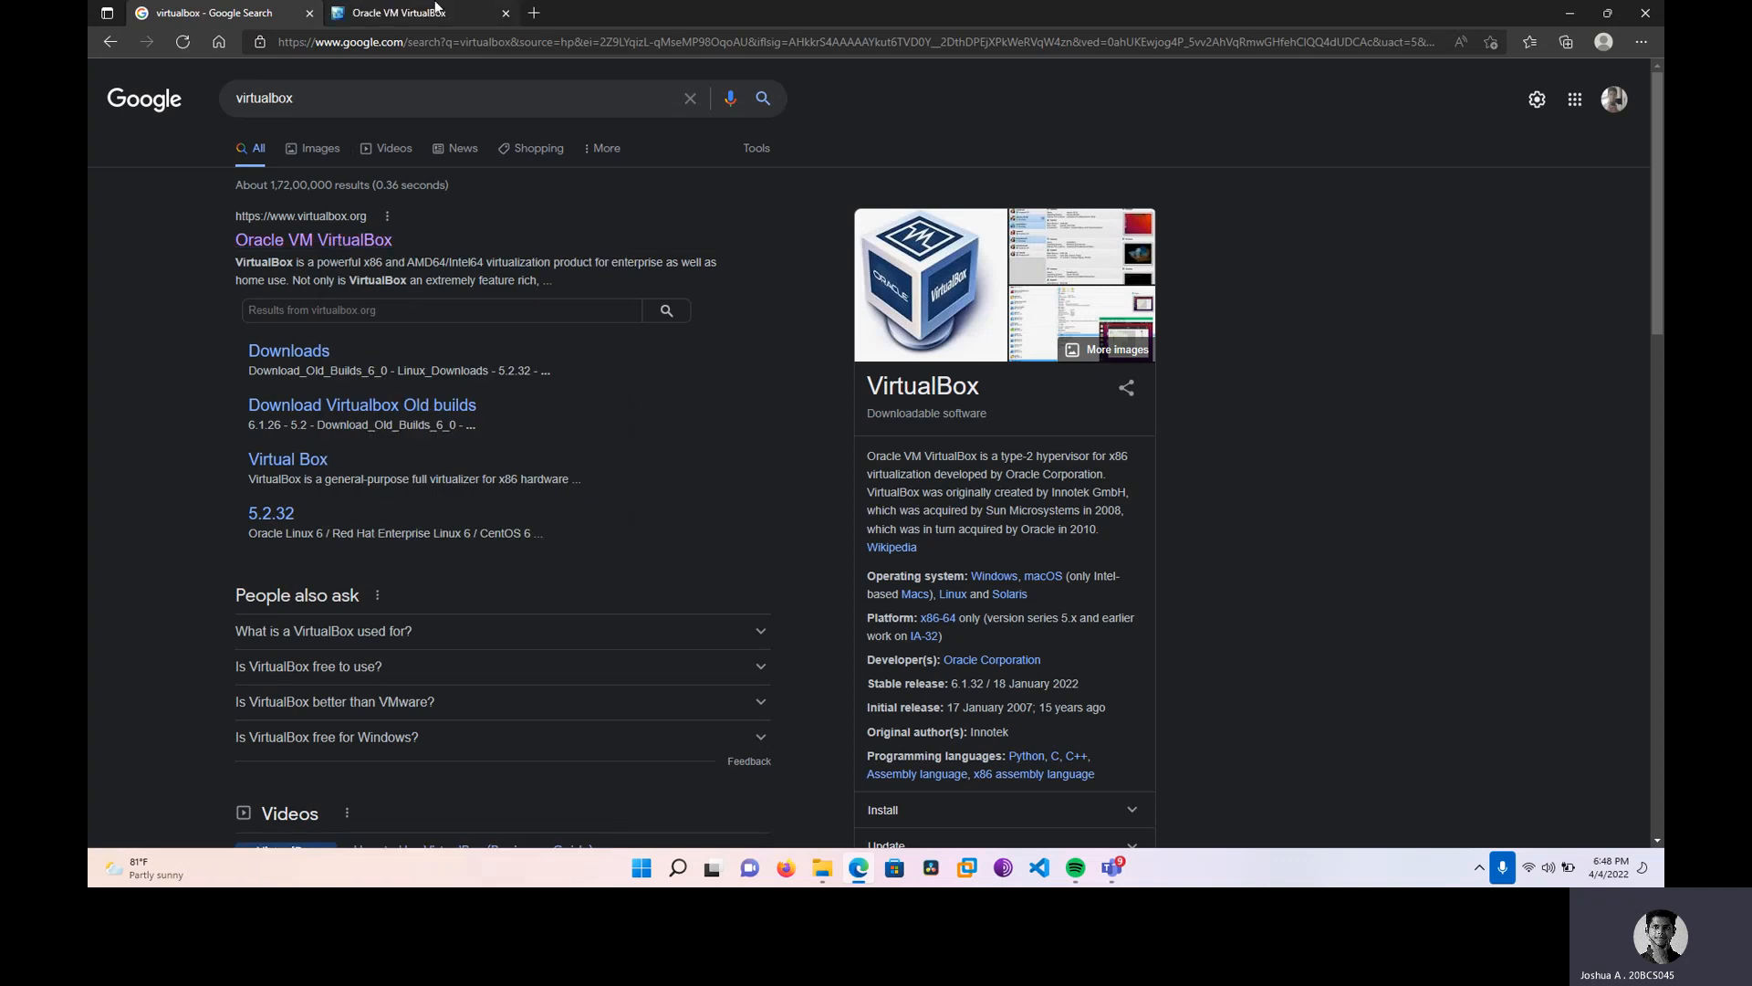
left_click(393, 12)
left_click(153, 289)
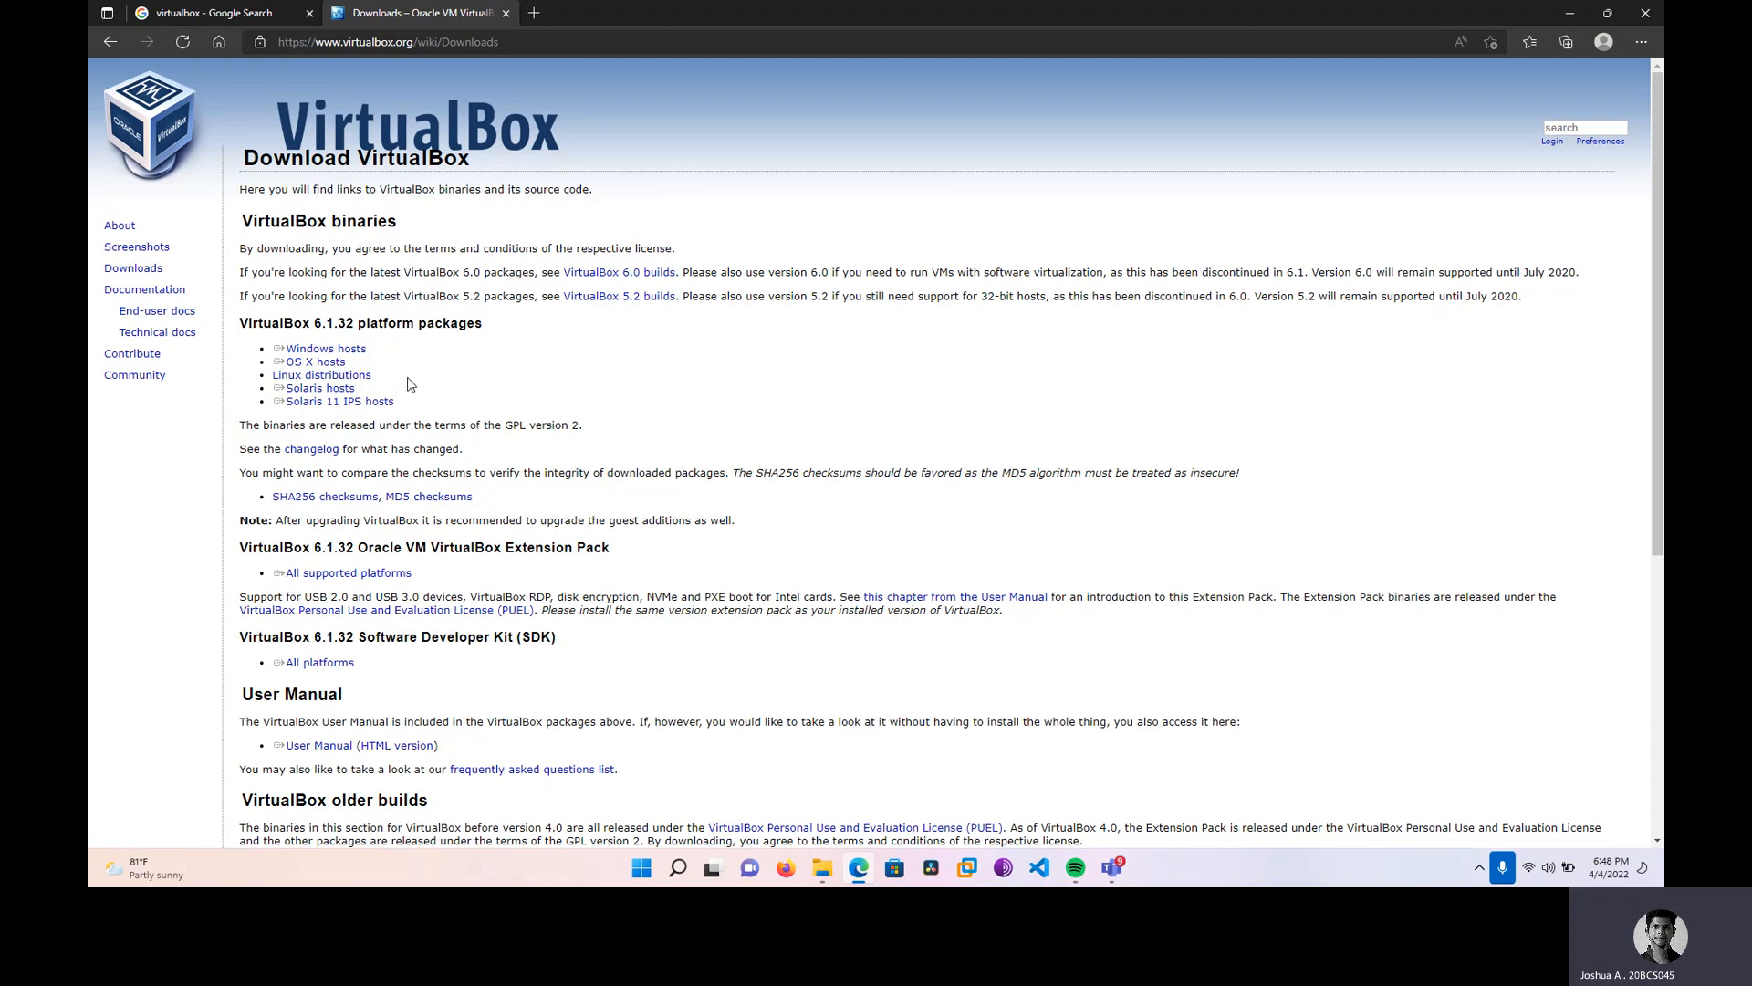
left_click(363, 352)
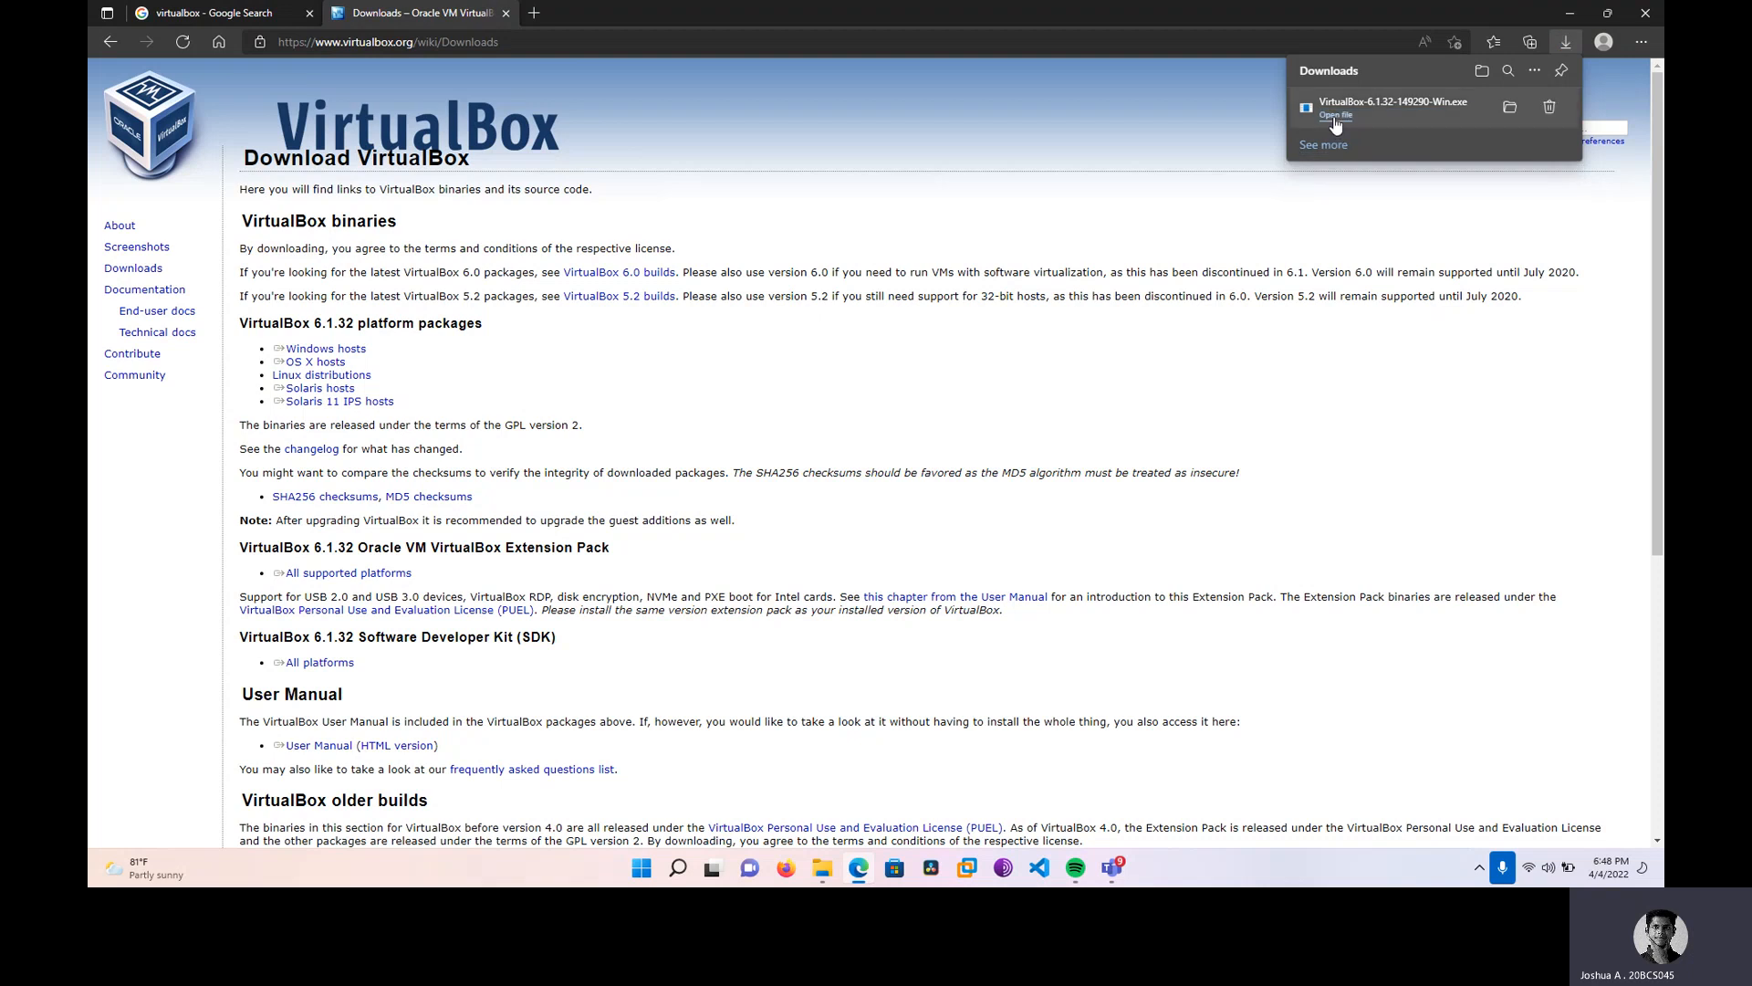
left_click(1335, 117)
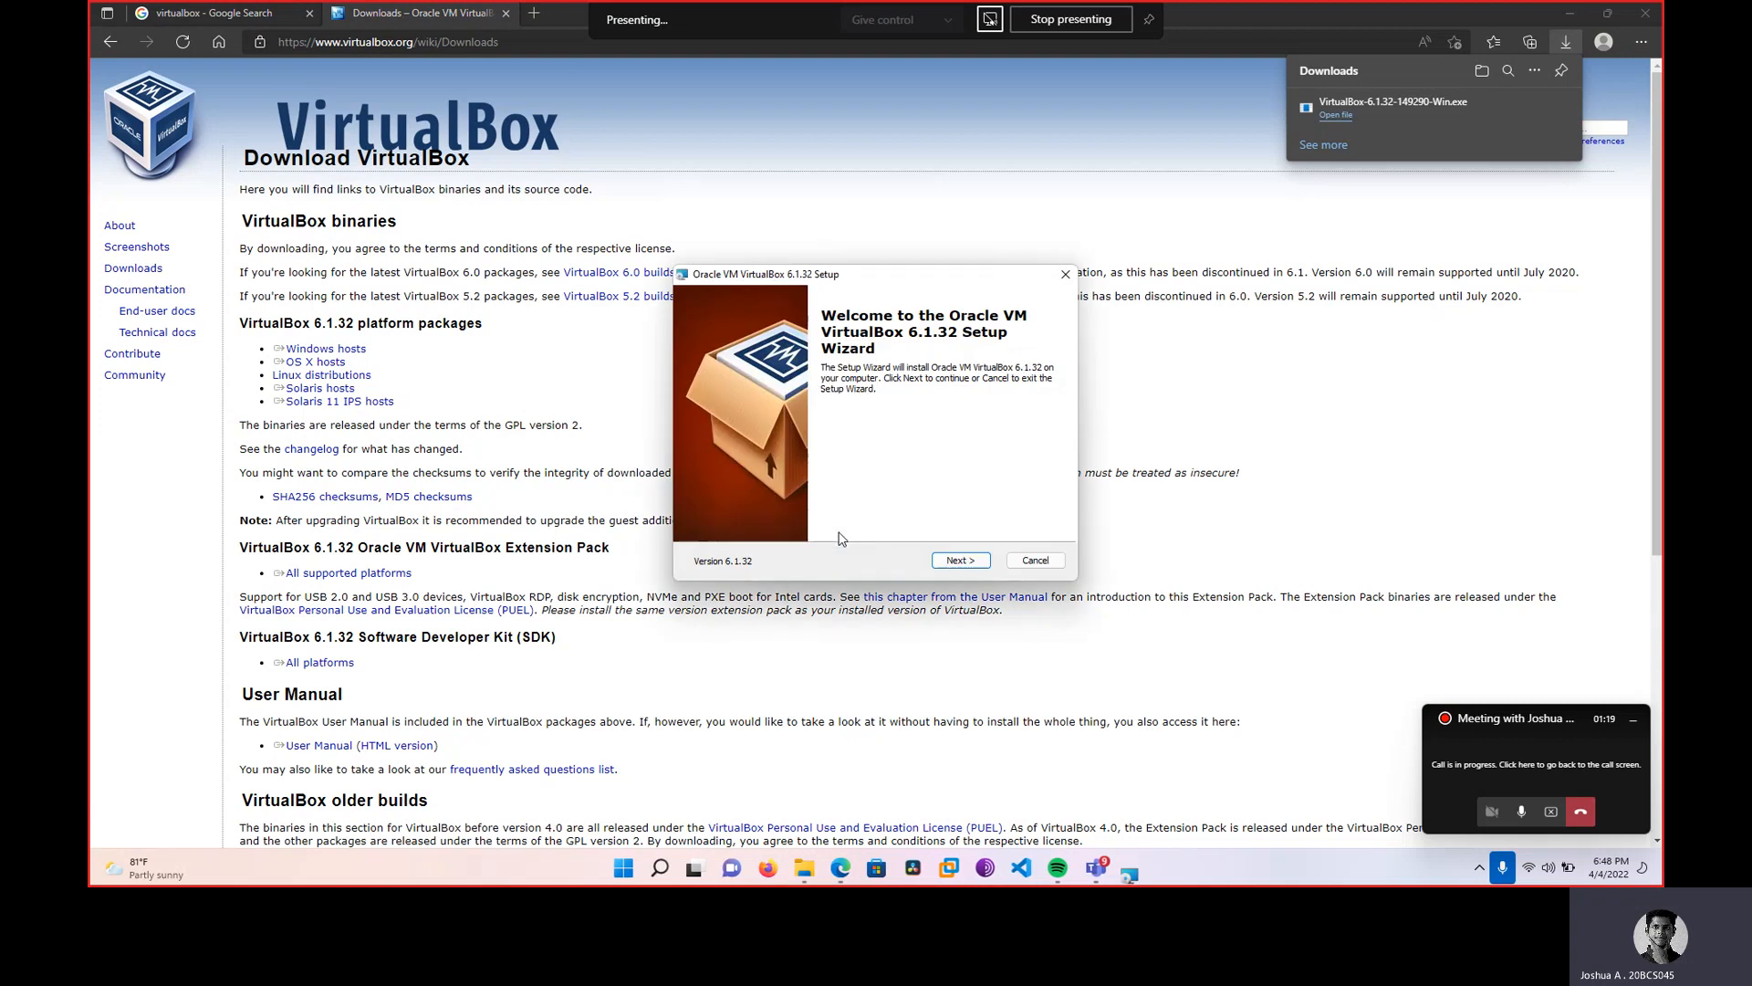
Proceed through setup with default features and no desktop or Quick Launch shortcuts.
left_click(937, 558)
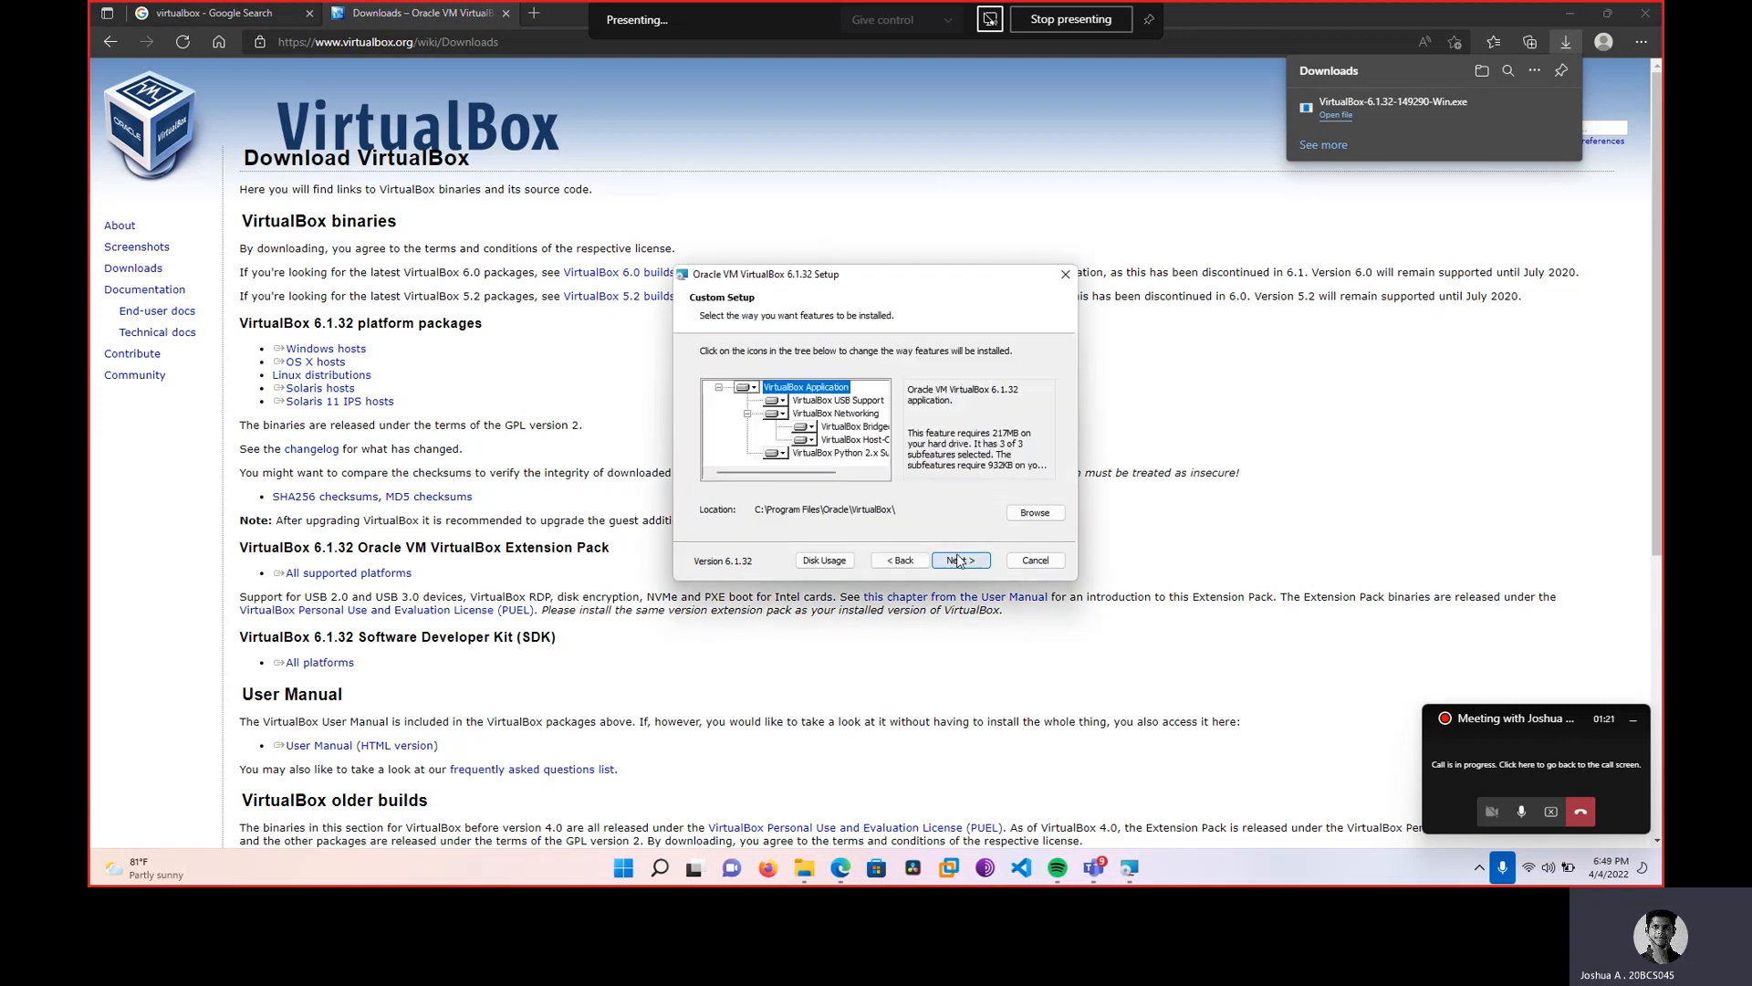
left_click(959, 561)
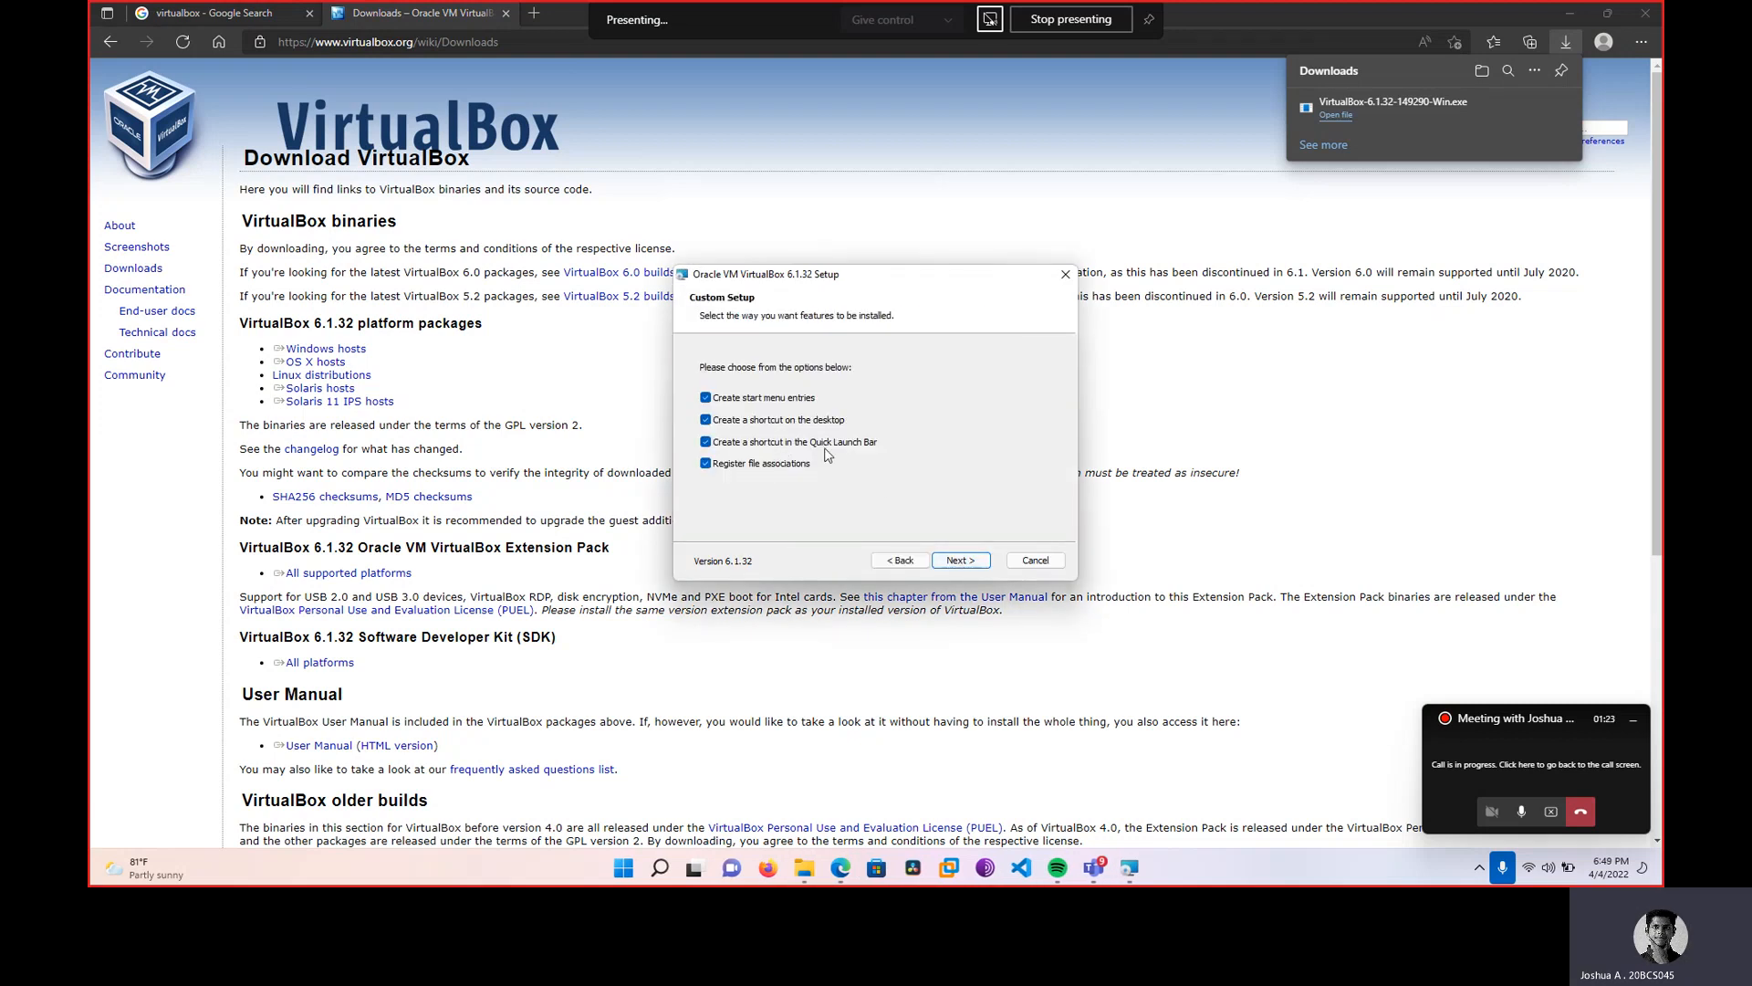
left_click(707, 441)
left_click(707, 419)
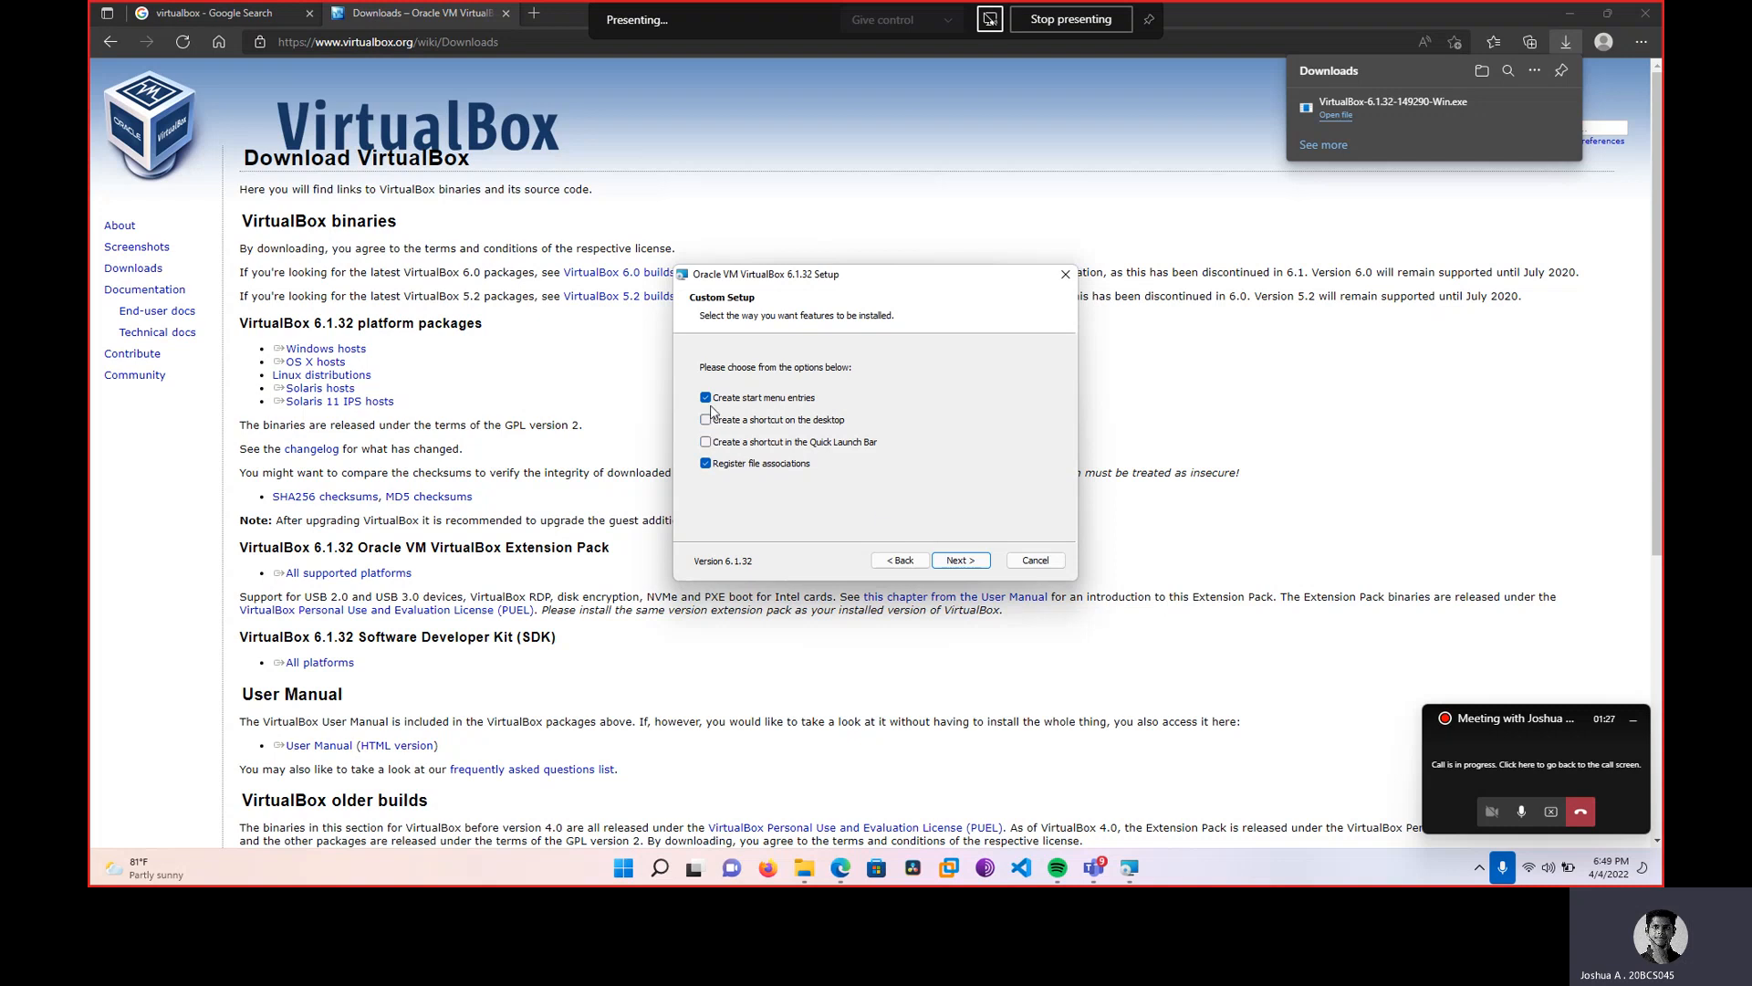
left_click(966, 560)
Install VirtualBox 6.1.32, allowing the Oracle driver, and finish without launching it.
left_click(968, 563)
left_click(968, 563)
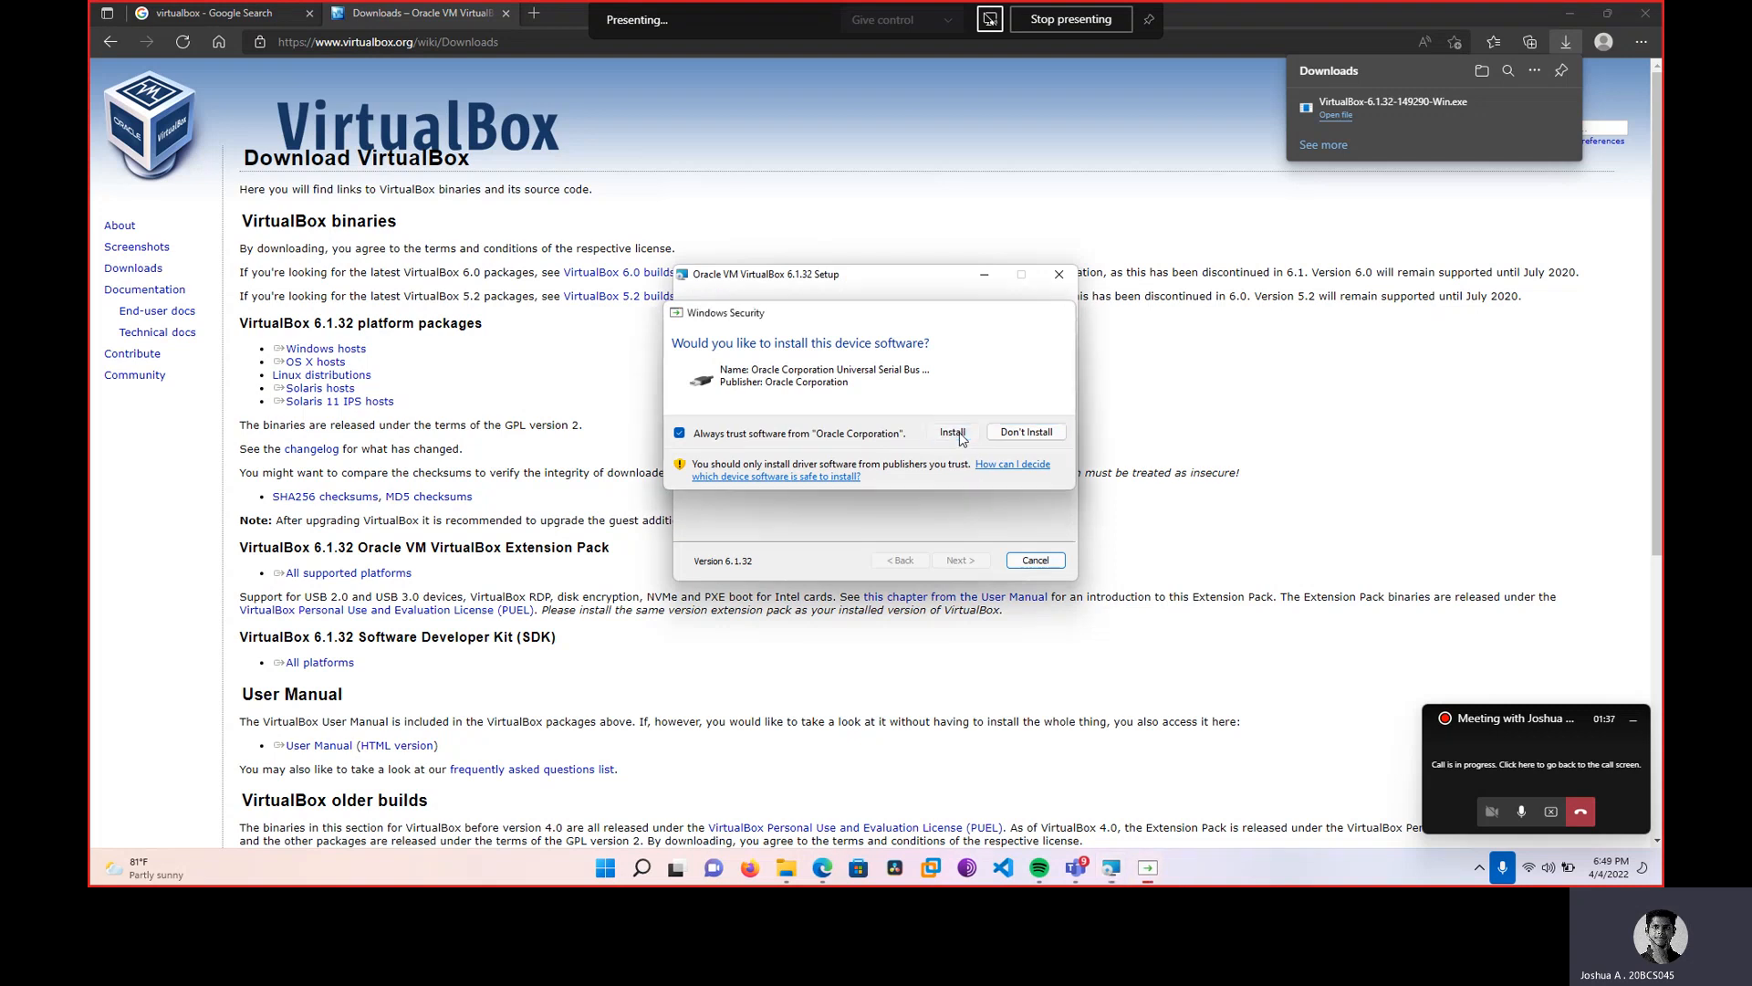
left_click(954, 433)
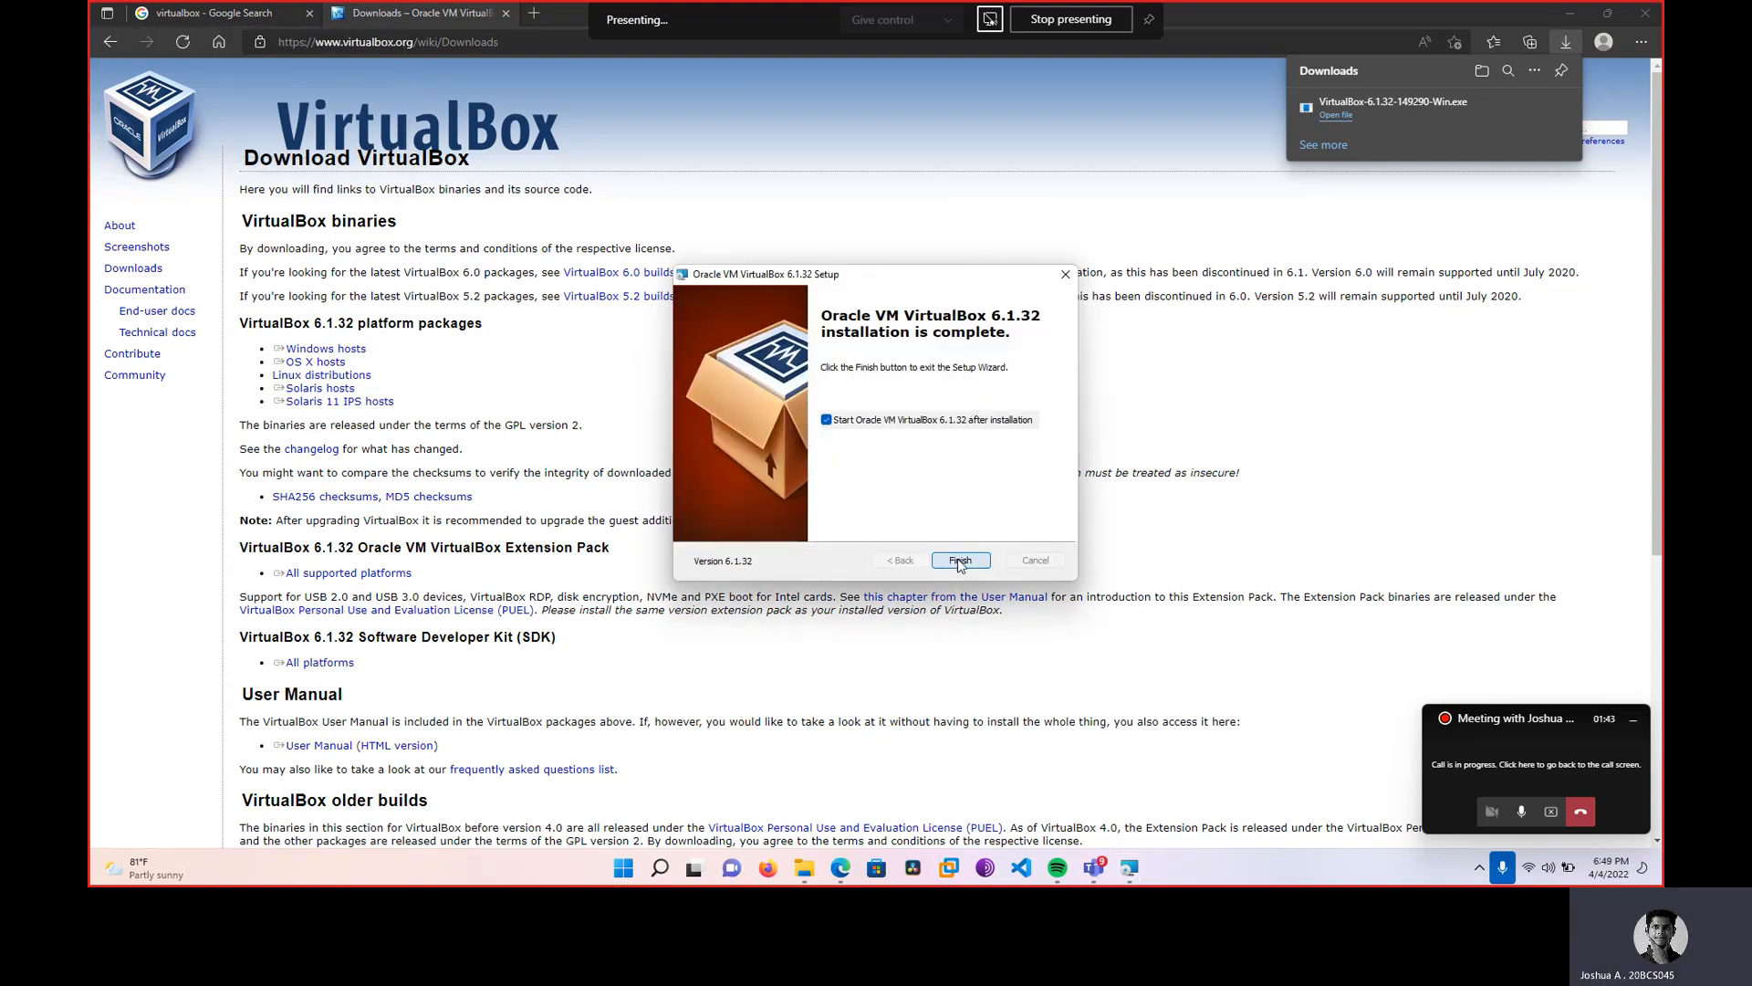
left_click(901, 422)
left_click(961, 560)
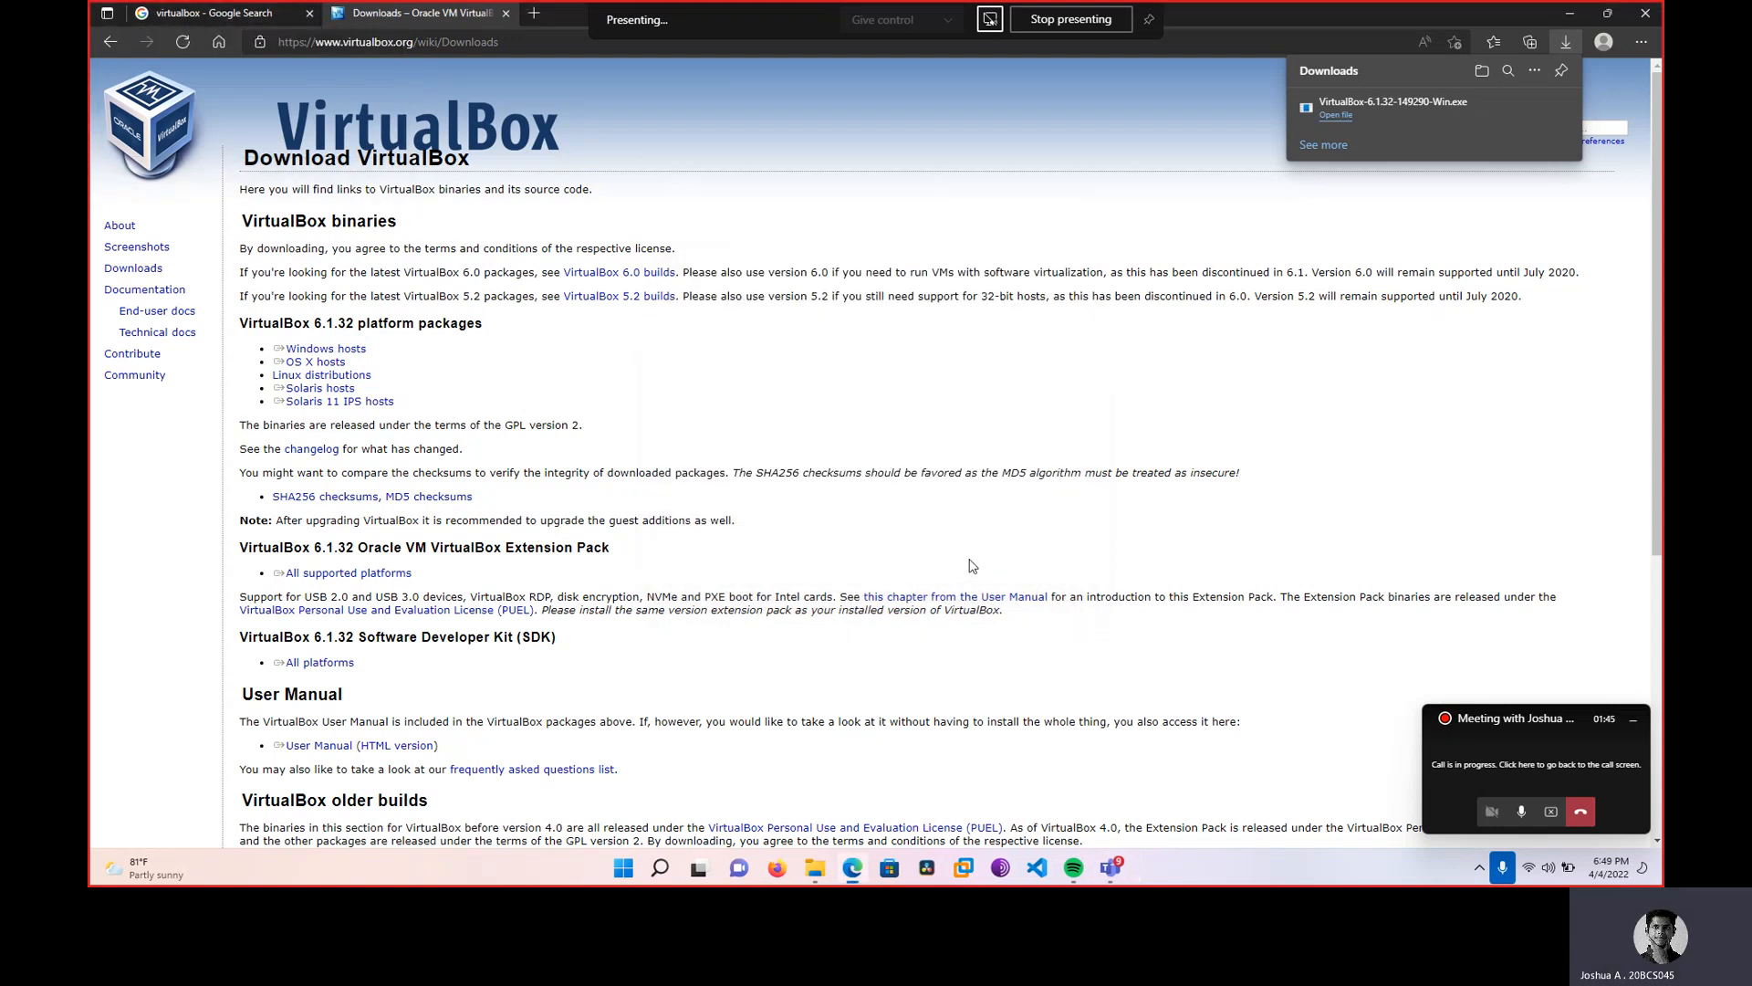
left_click(1570, 12)
Launch VirtualBox and create a new machine named 'Debian', type Linux, version Debian (64-bit).
left_click(641, 867)
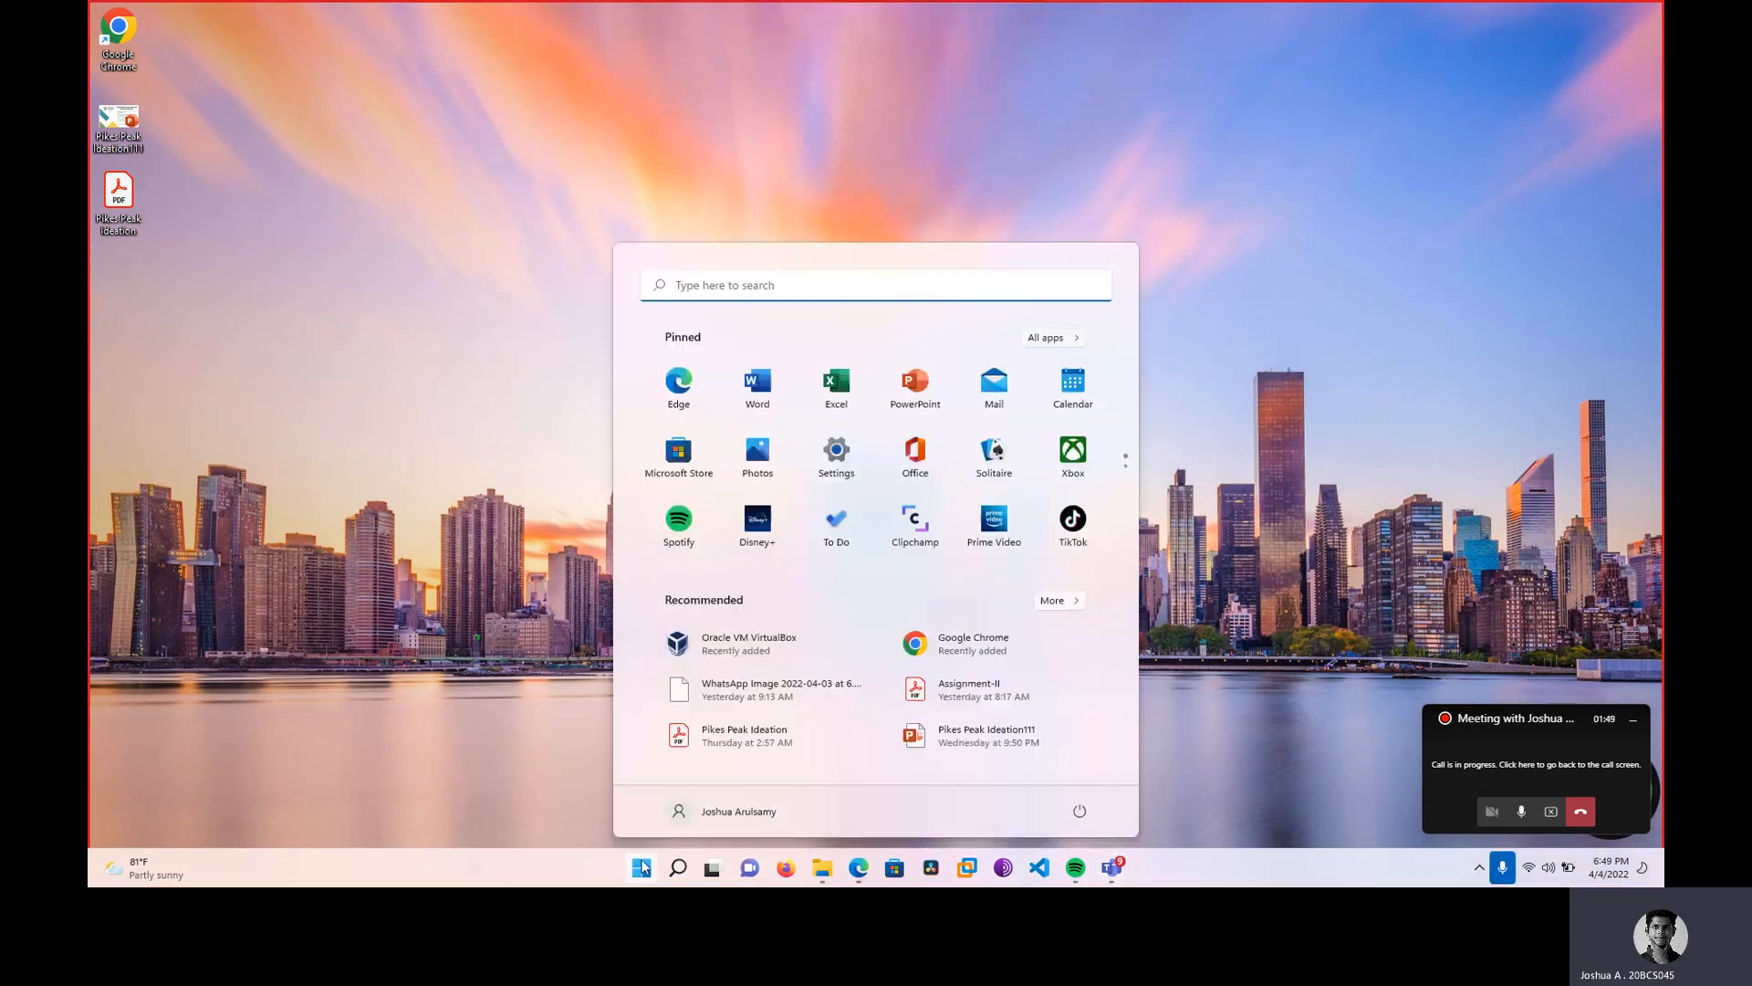
left_click(758, 641)
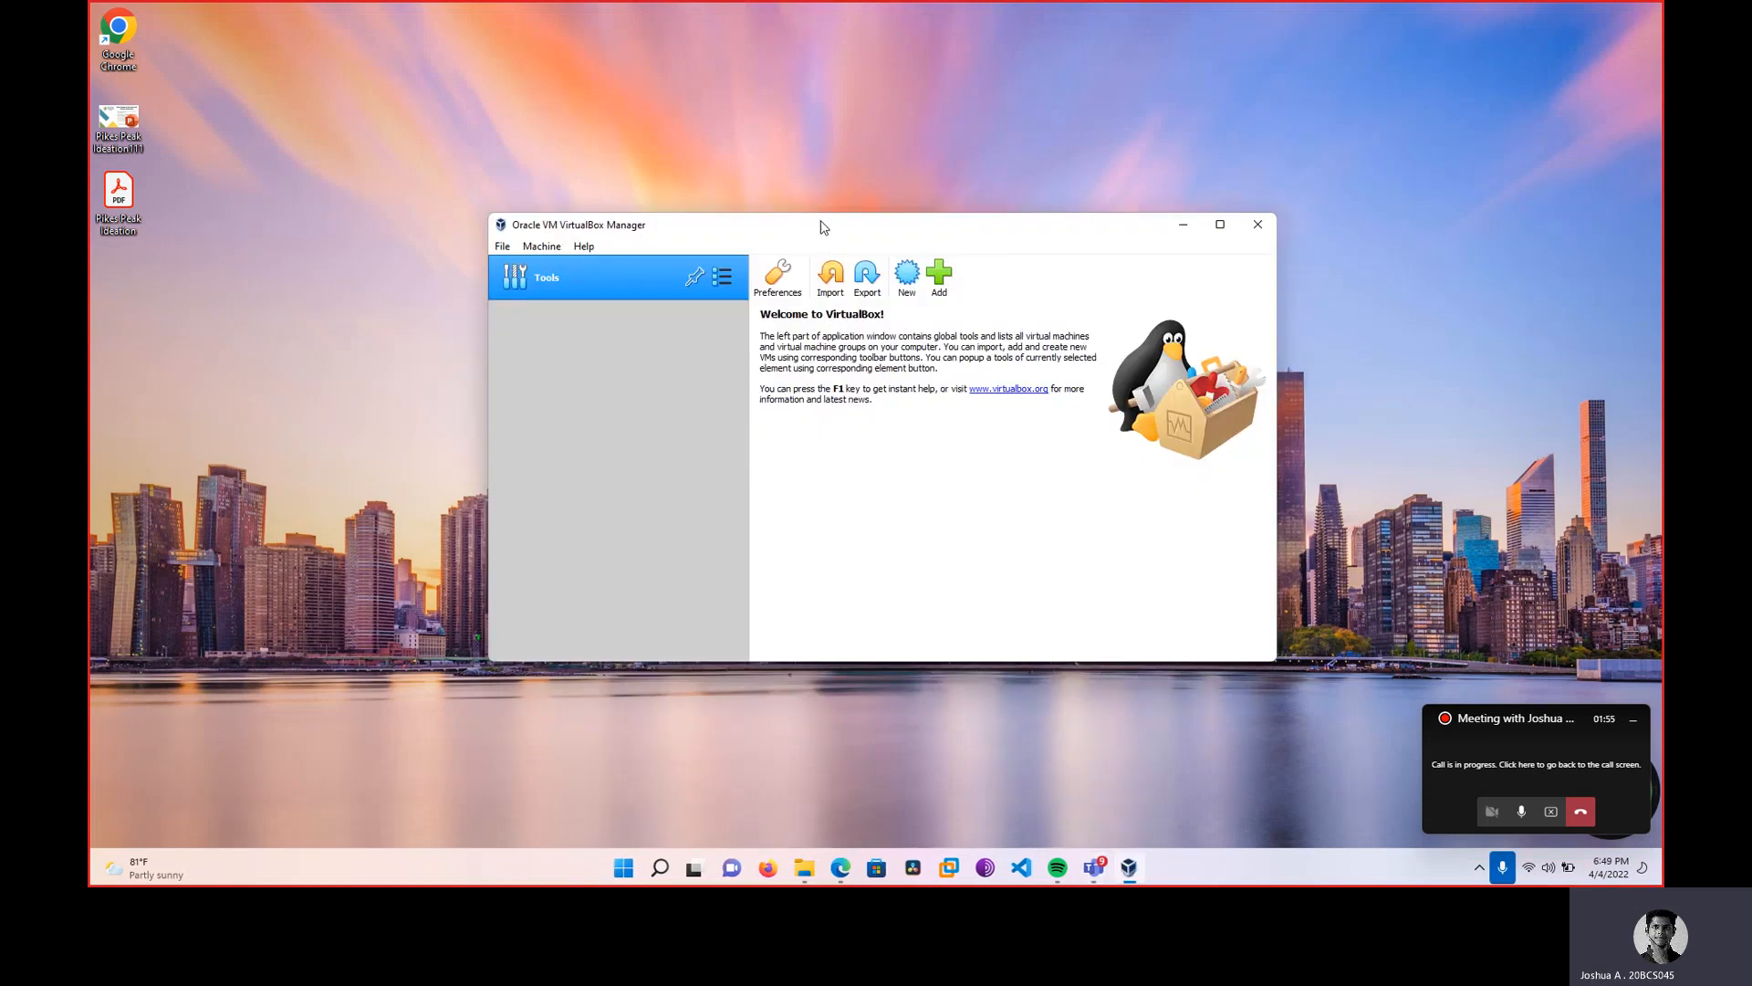
left_click(914, 283)
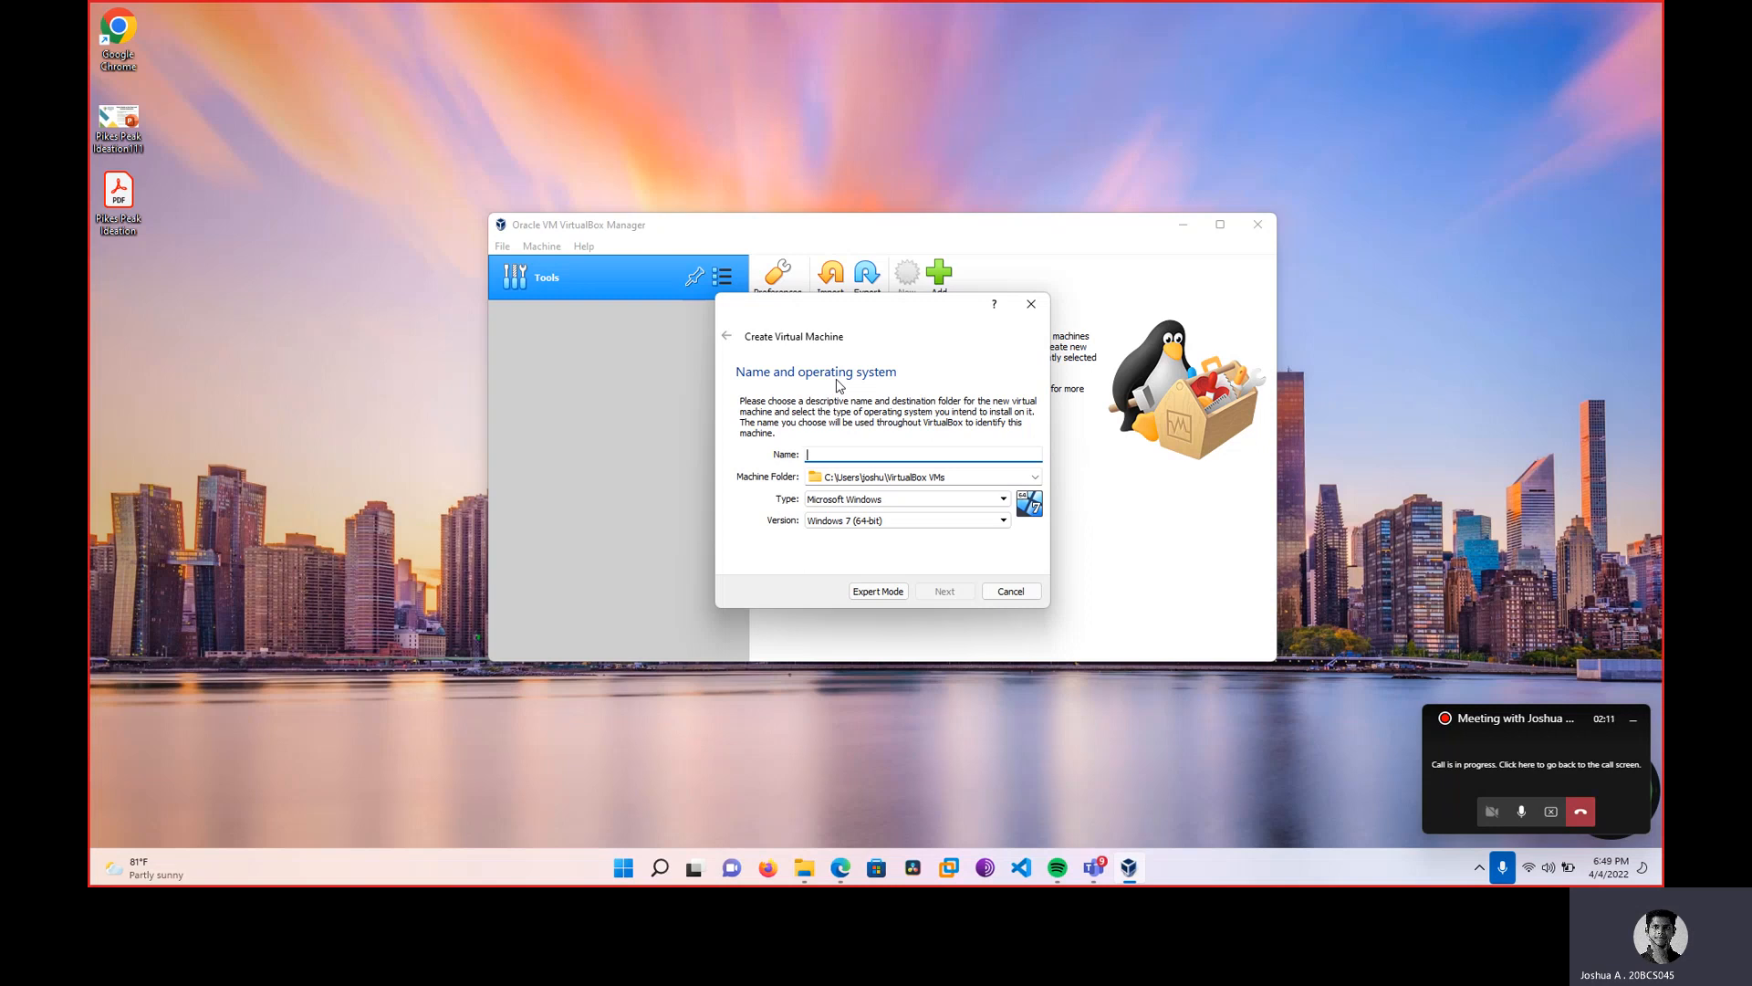
type("Debian")
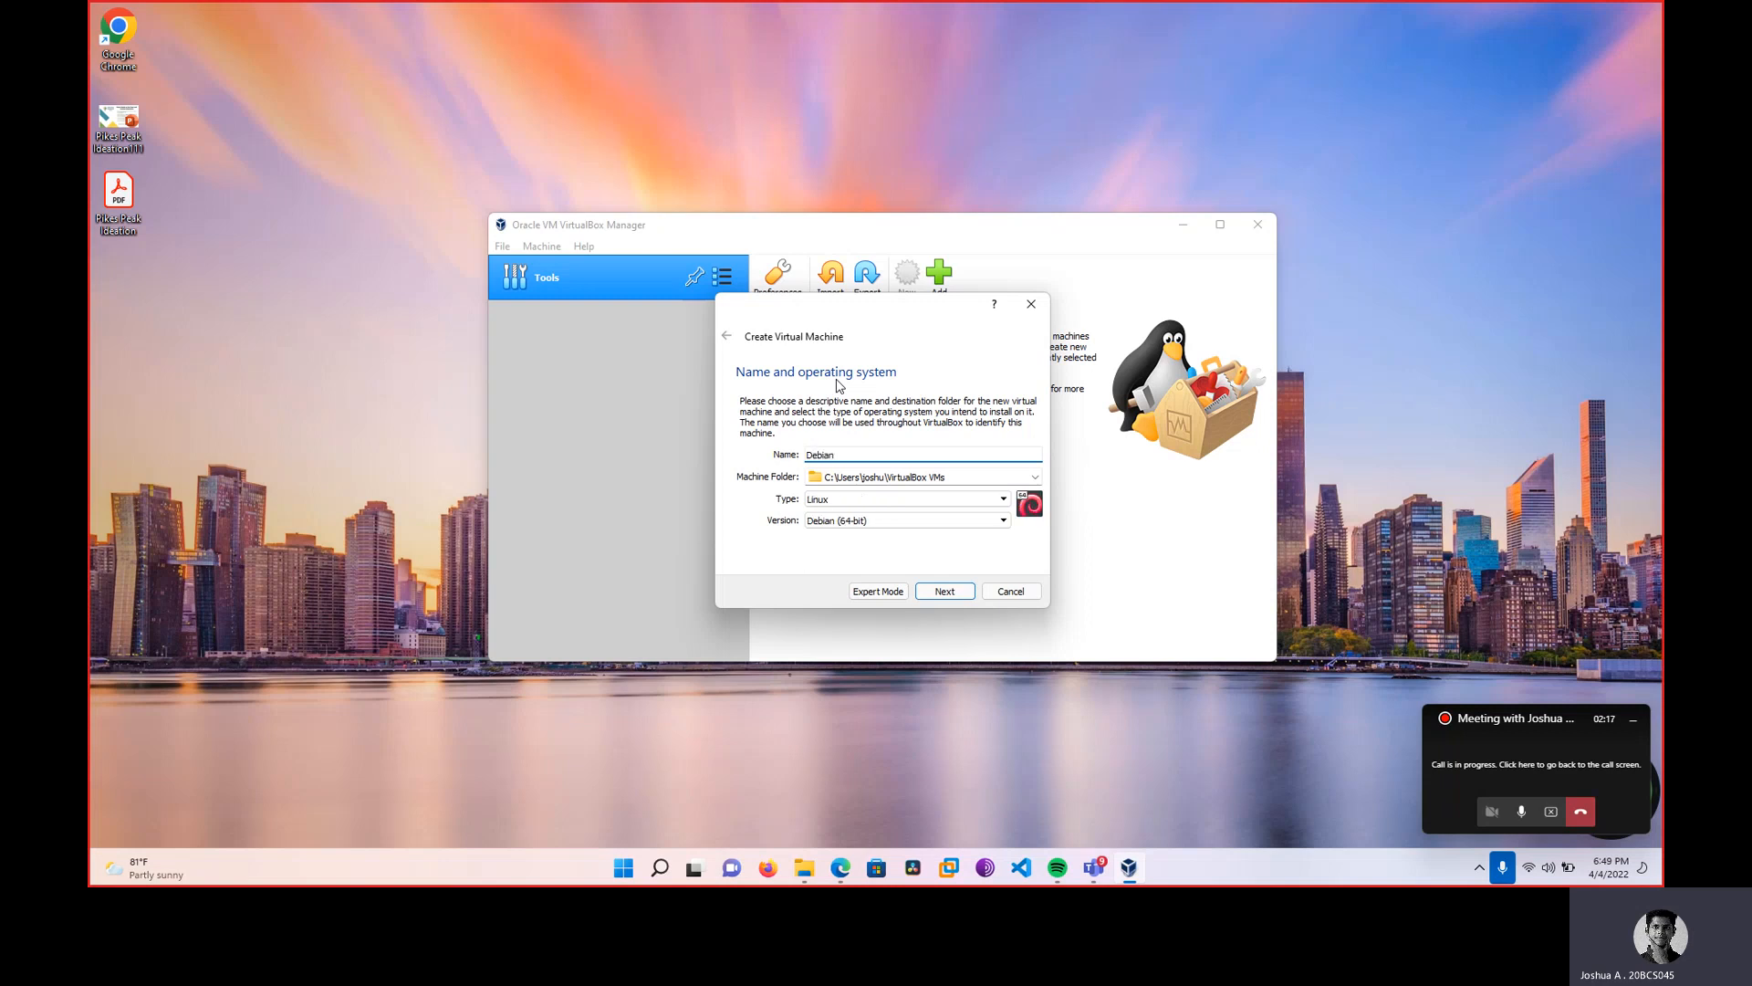
left_click(945, 591)
Drag the memory slider to give the Debian machine 1525 MB of RAM.
mouse_move(756, 454)
left_mouse_down()
mouse_move(790, 467)
mouse_move(766, 464)
left_mouse_up()
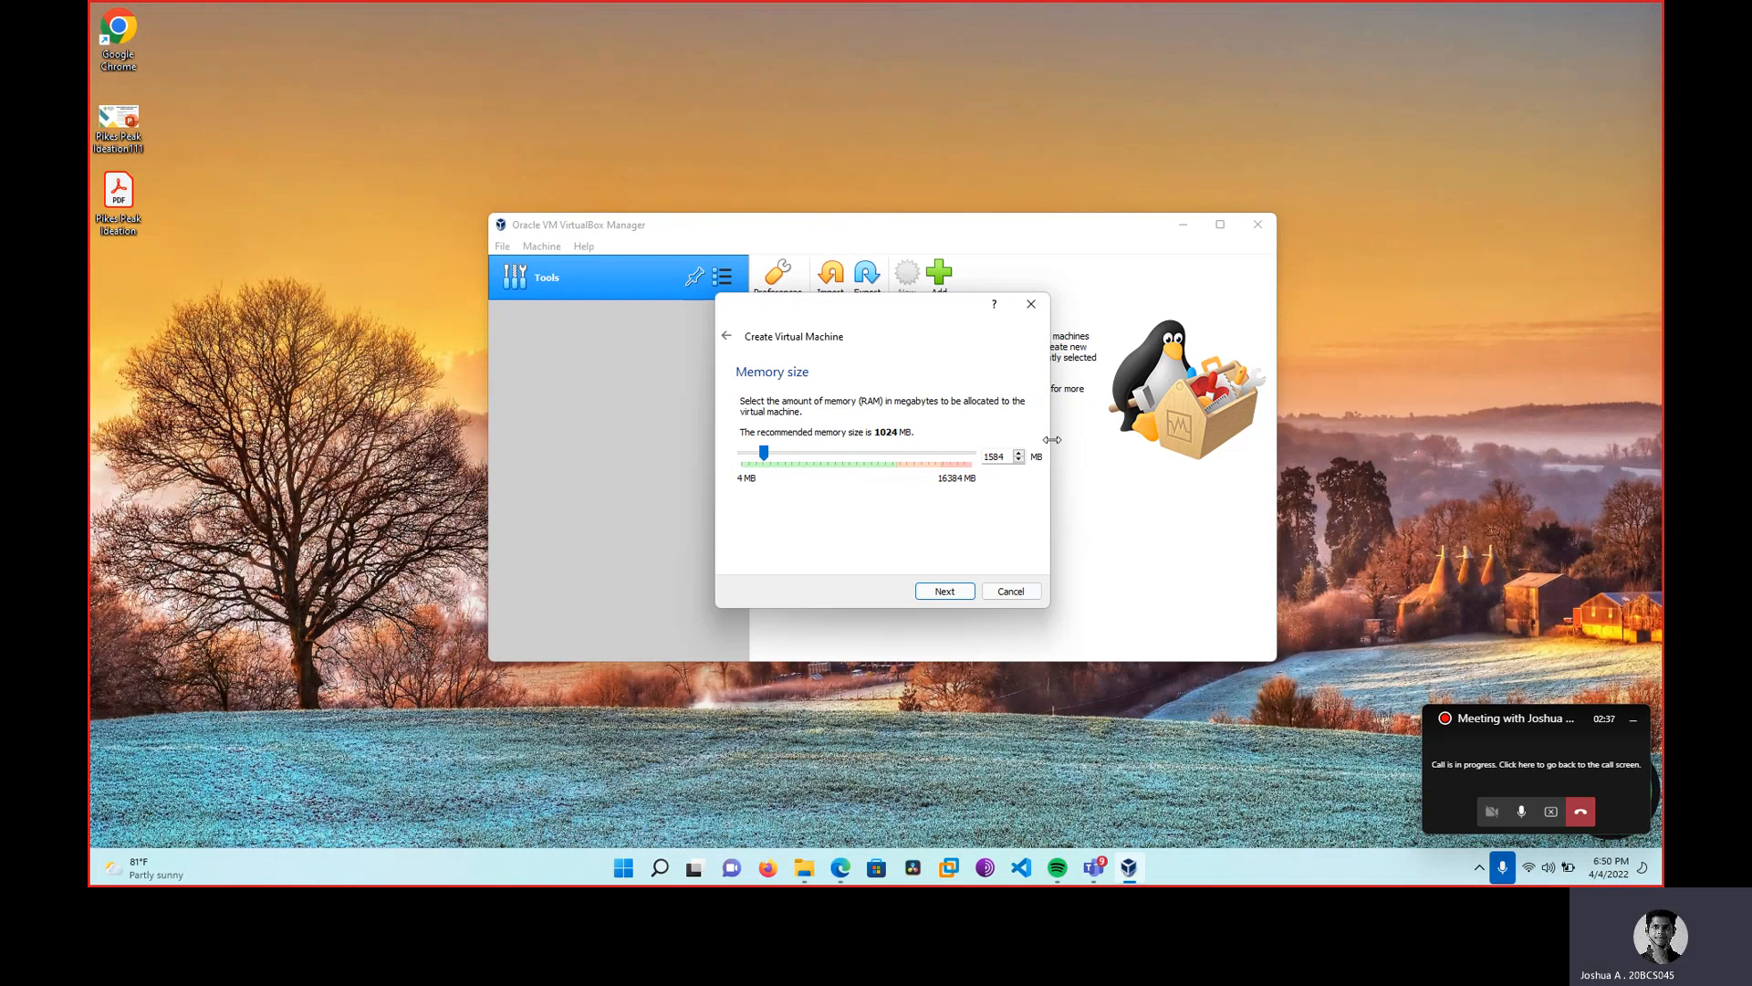
mouse_move(765, 454)
left_mouse_down()
mouse_move(895, 461)
mouse_move(773, 469)
mouse_move(940, 466)
mouse_move(762, 485)
left_mouse_up()
left_click_drag(763, 485, 764, 486)
left_click_drag(763, 480, 763, 480)
Create a dynamically allocated 11.53 GB VDI hard disk for the Debian machine.
left_click(949, 593)
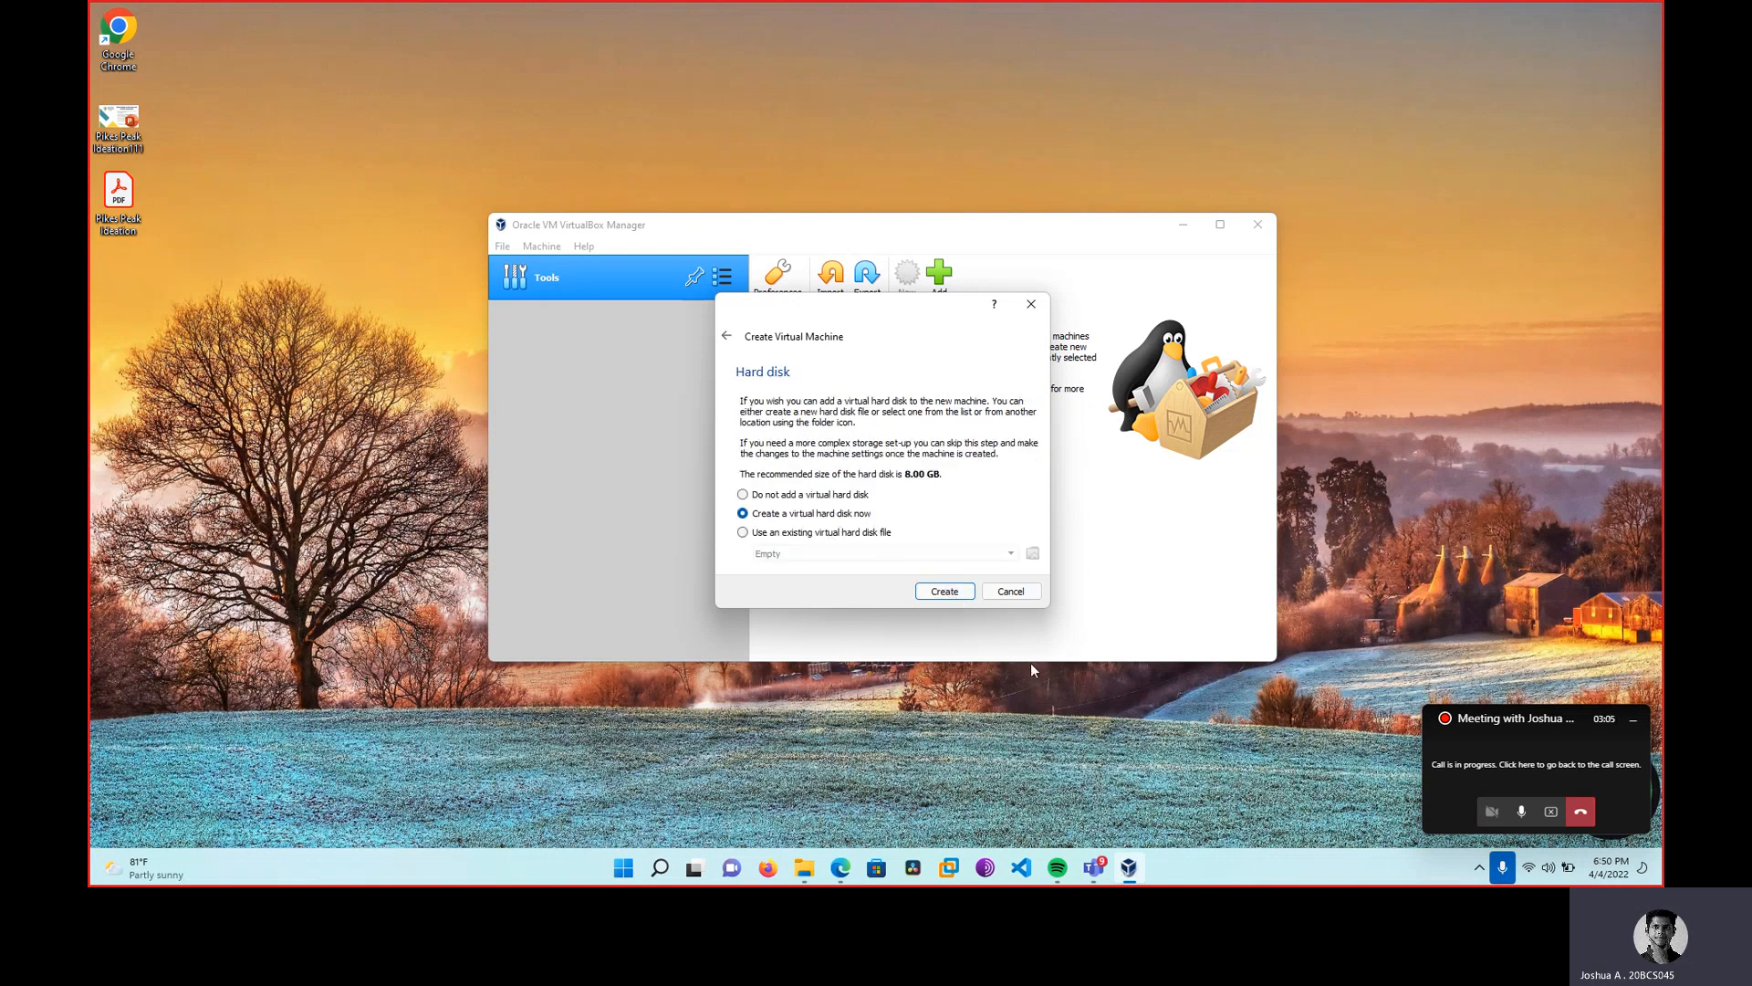
left_click(955, 593)
left_click(952, 620)
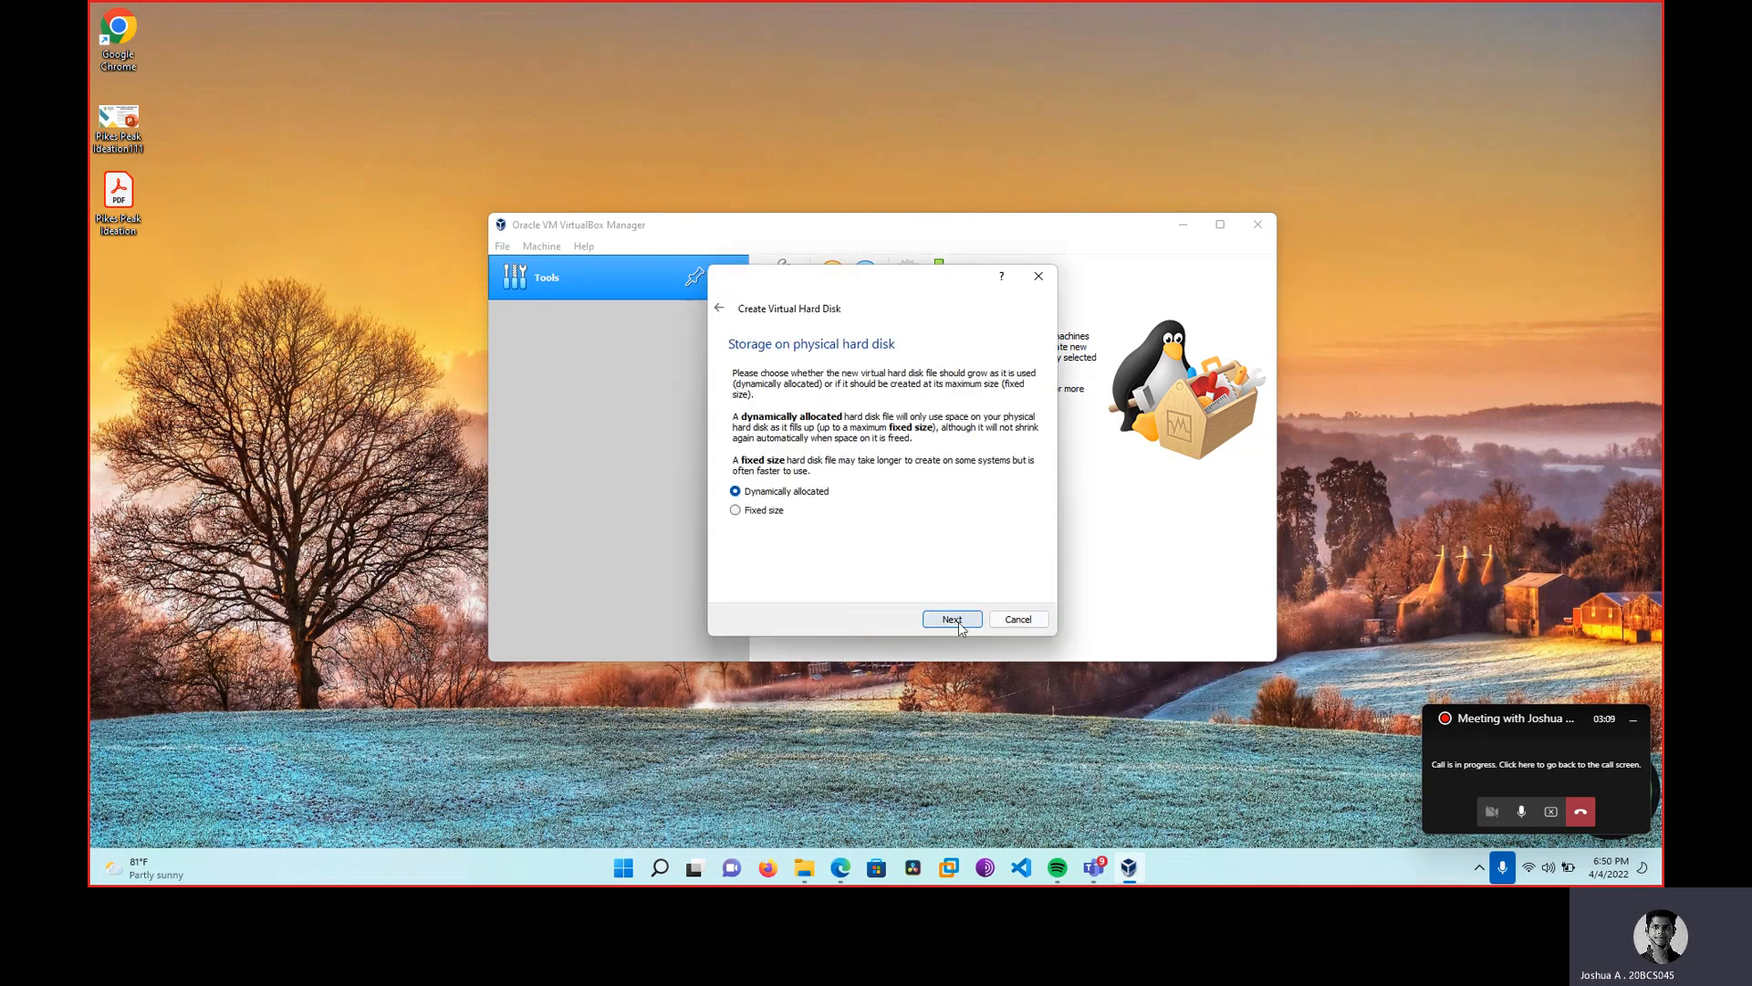
left_click(958, 622)
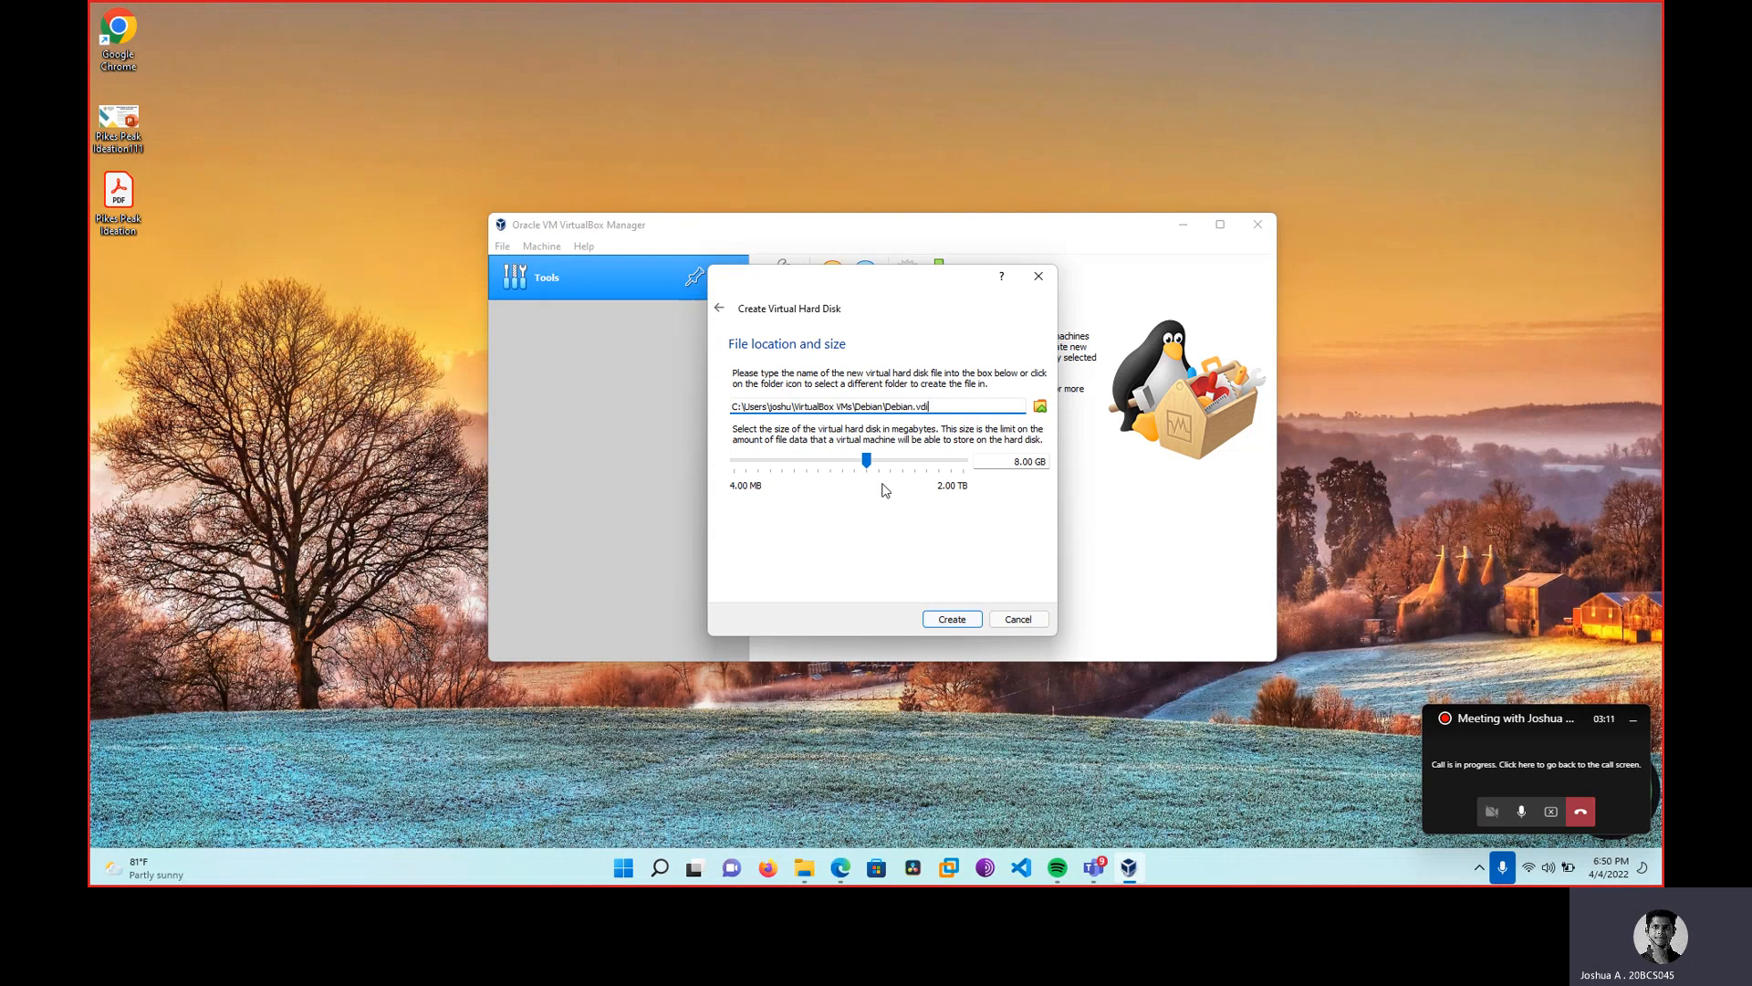
left_click_drag(867, 459, 872, 464)
left_click(951, 621)
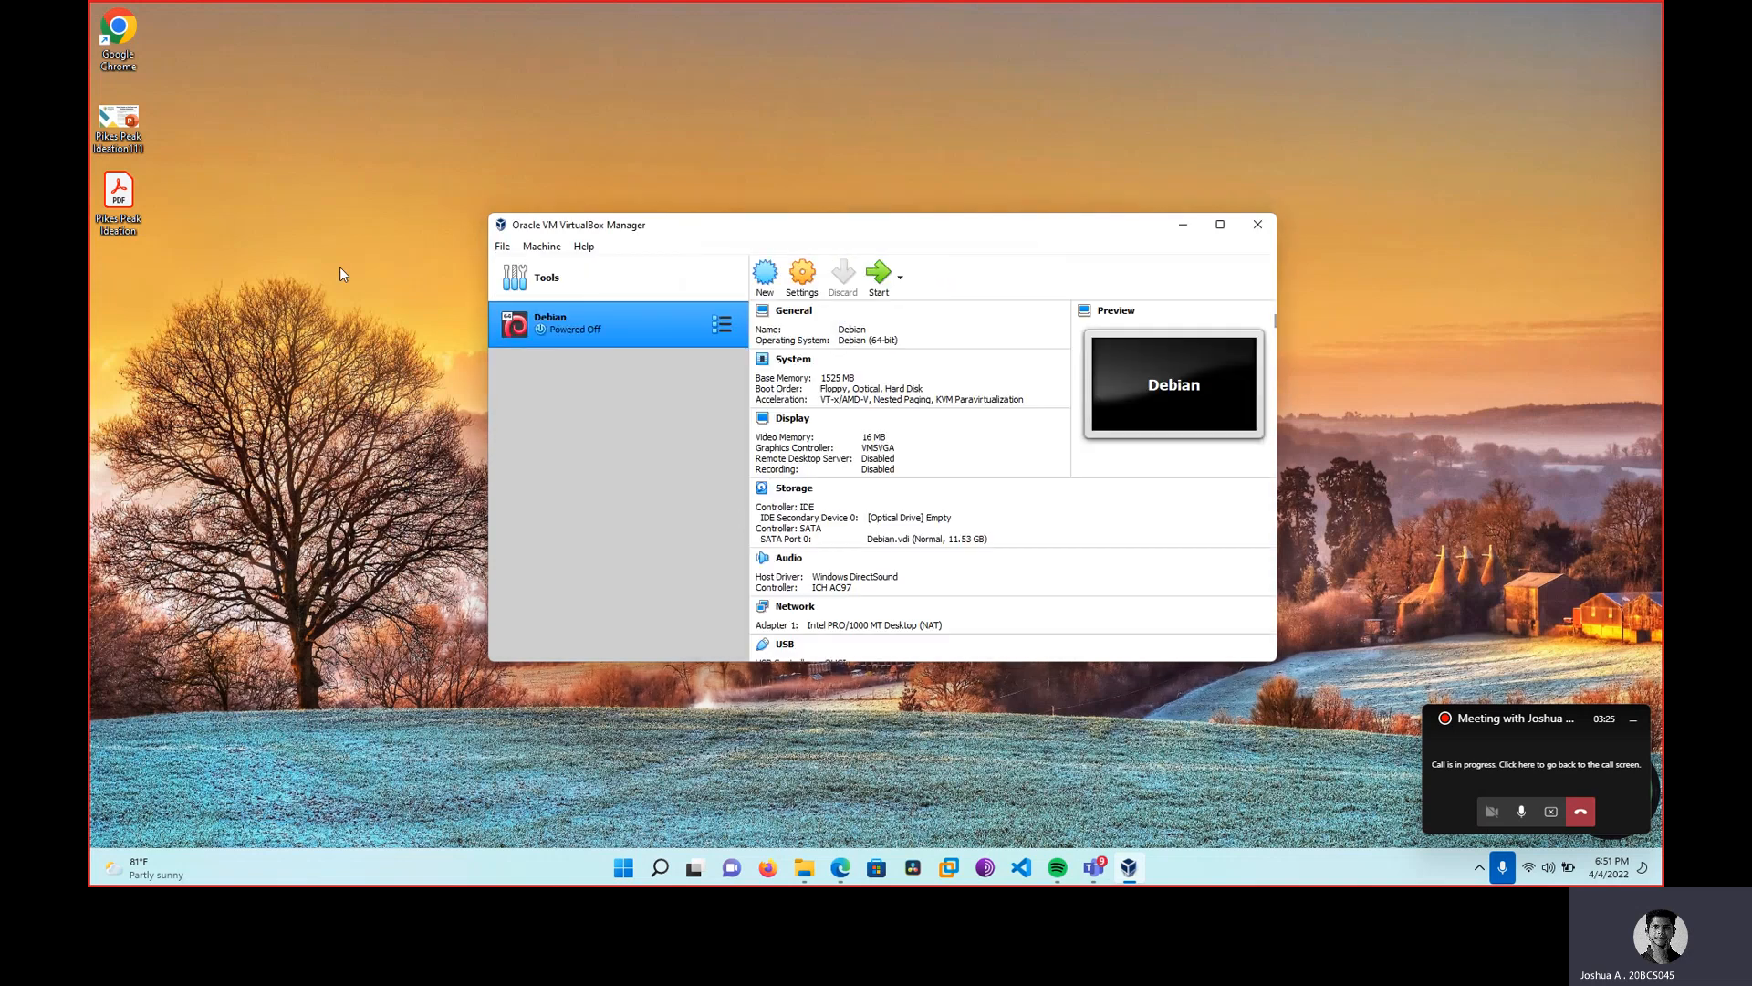
Show the Debian machine's System processor settings: 1 CPU, 100% execution cap.
left_click(796, 291)
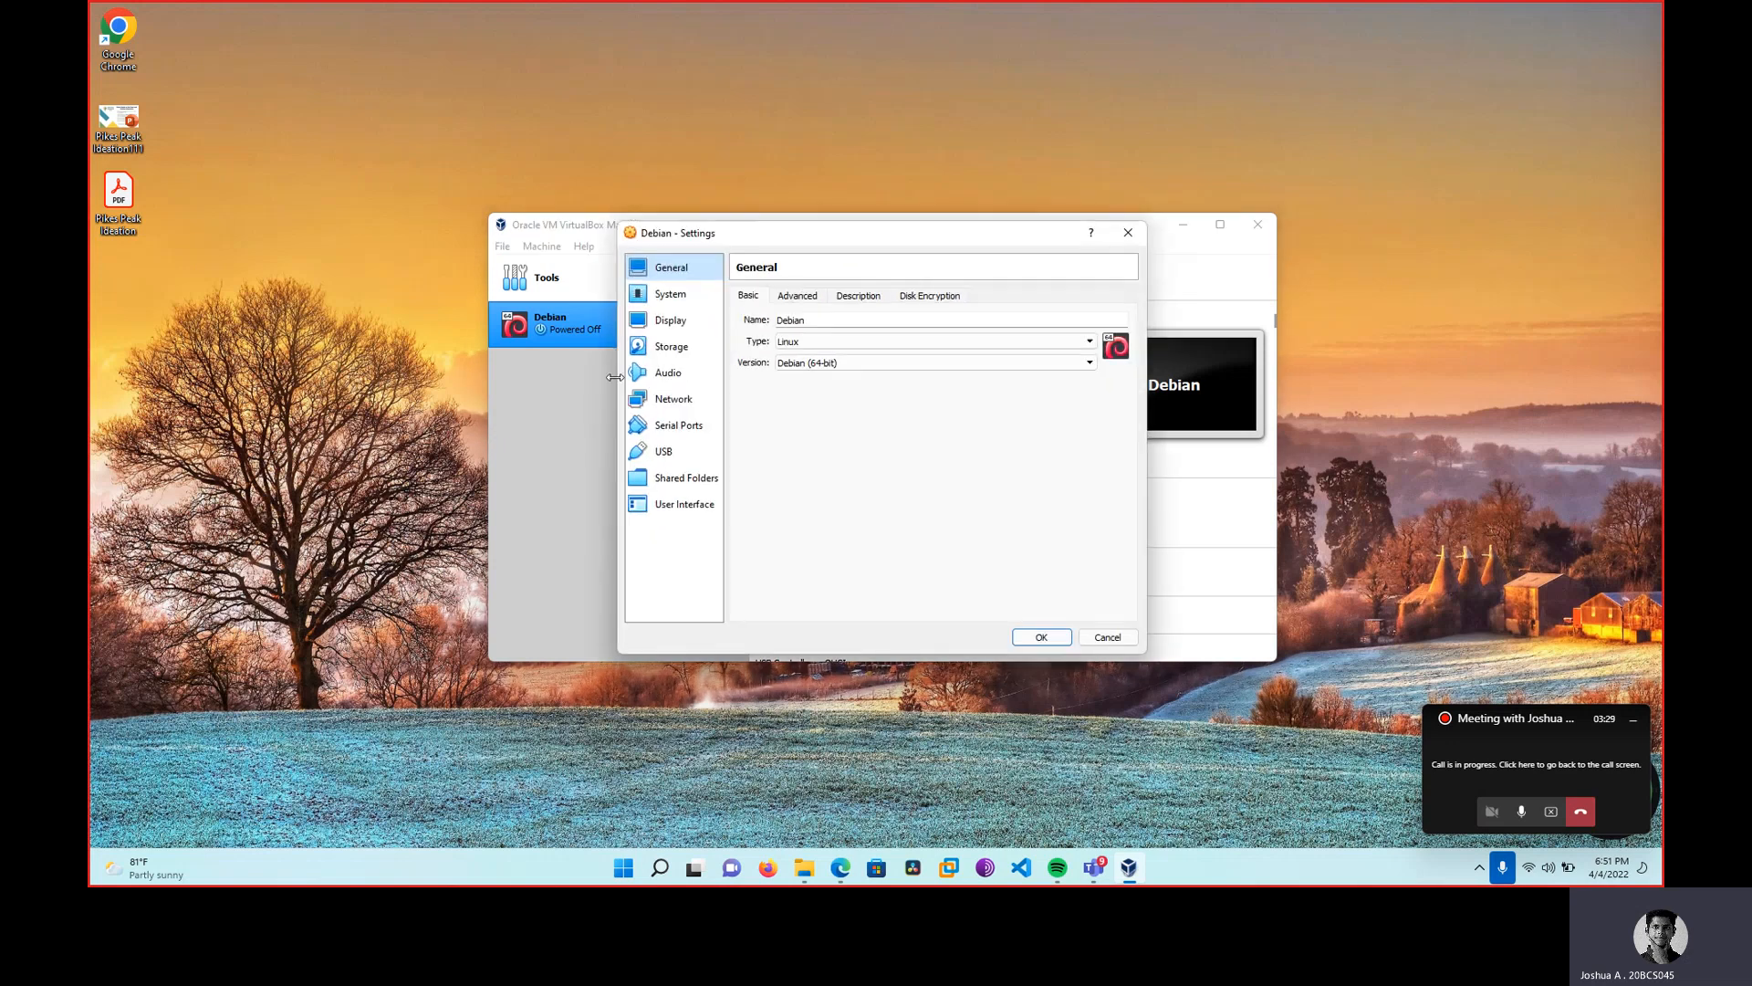
left_click(636, 294)
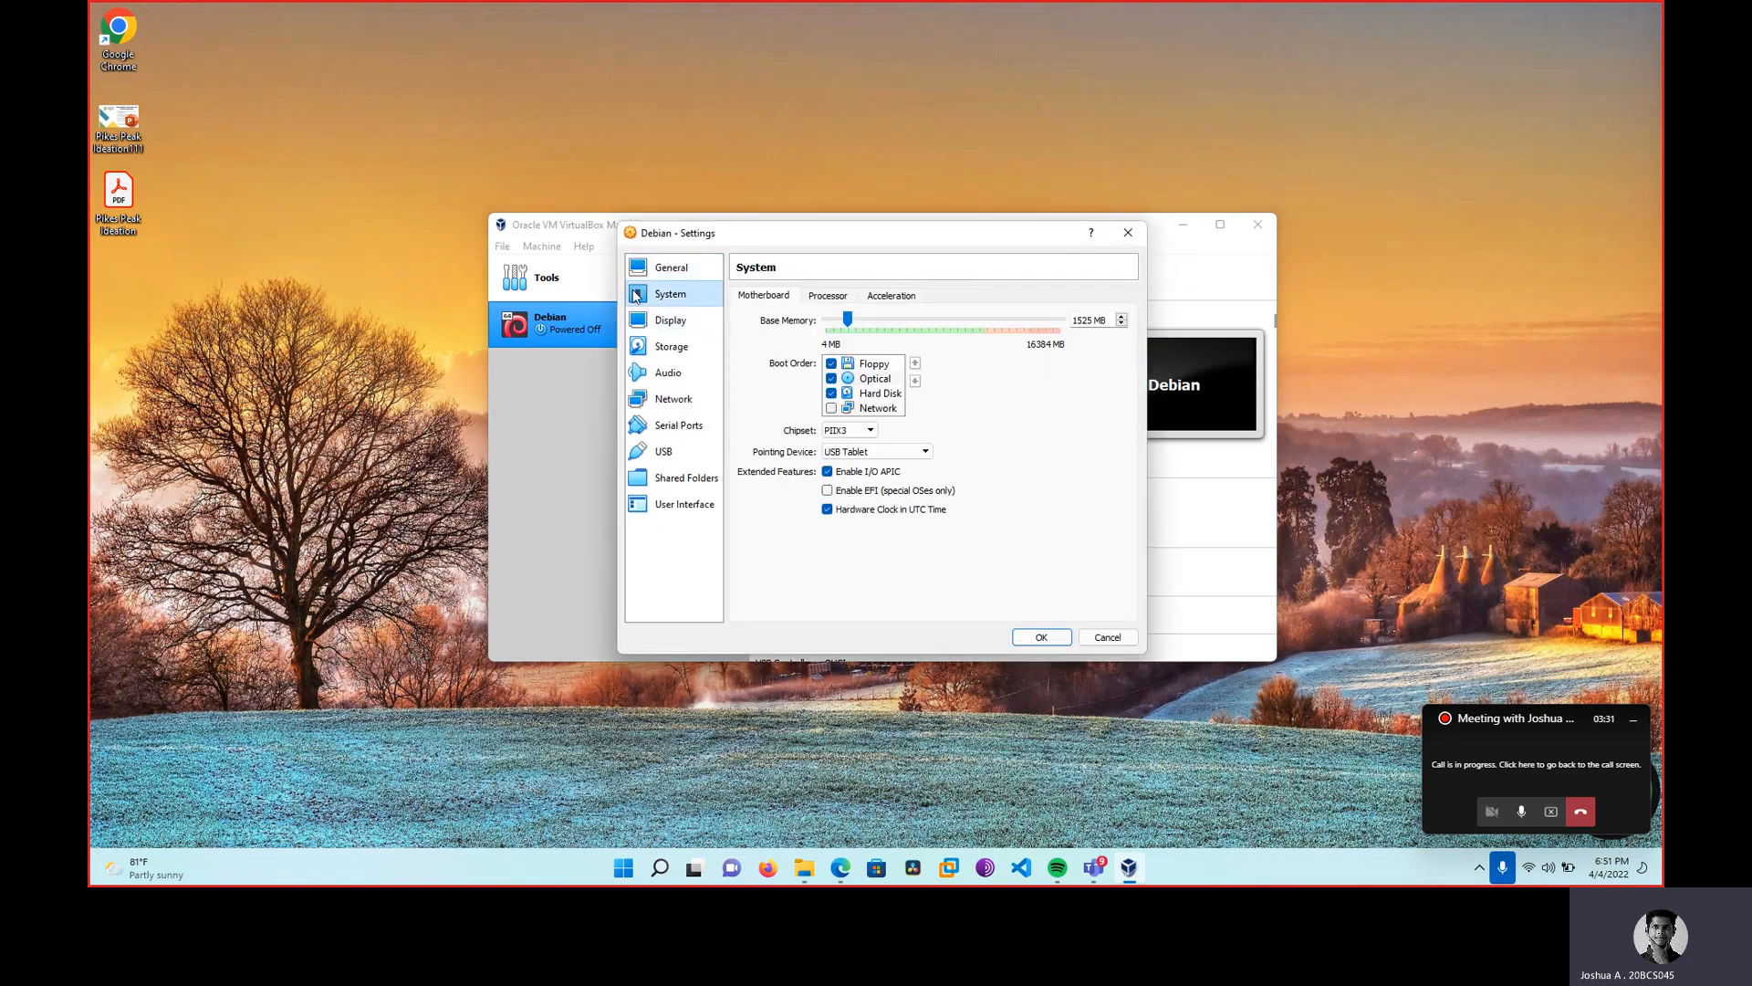
left_click(827, 294)
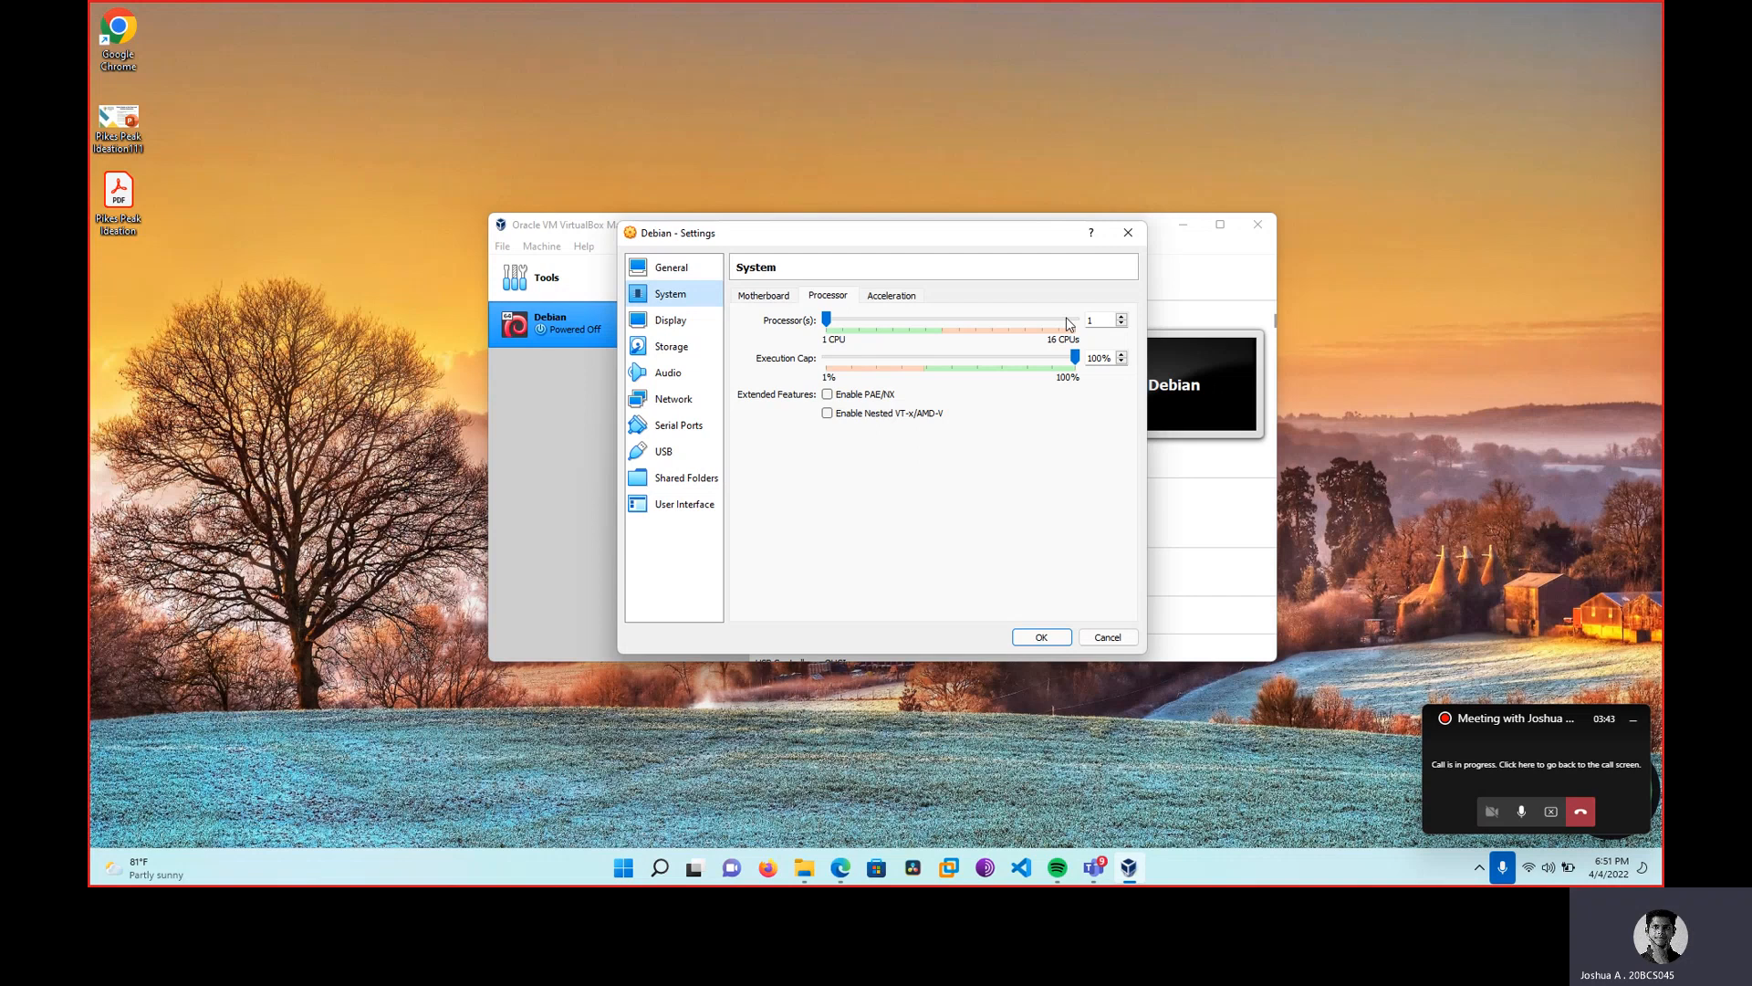
Keep the Debian network adapter attached to NAT and save the settings.
left_click(664, 398)
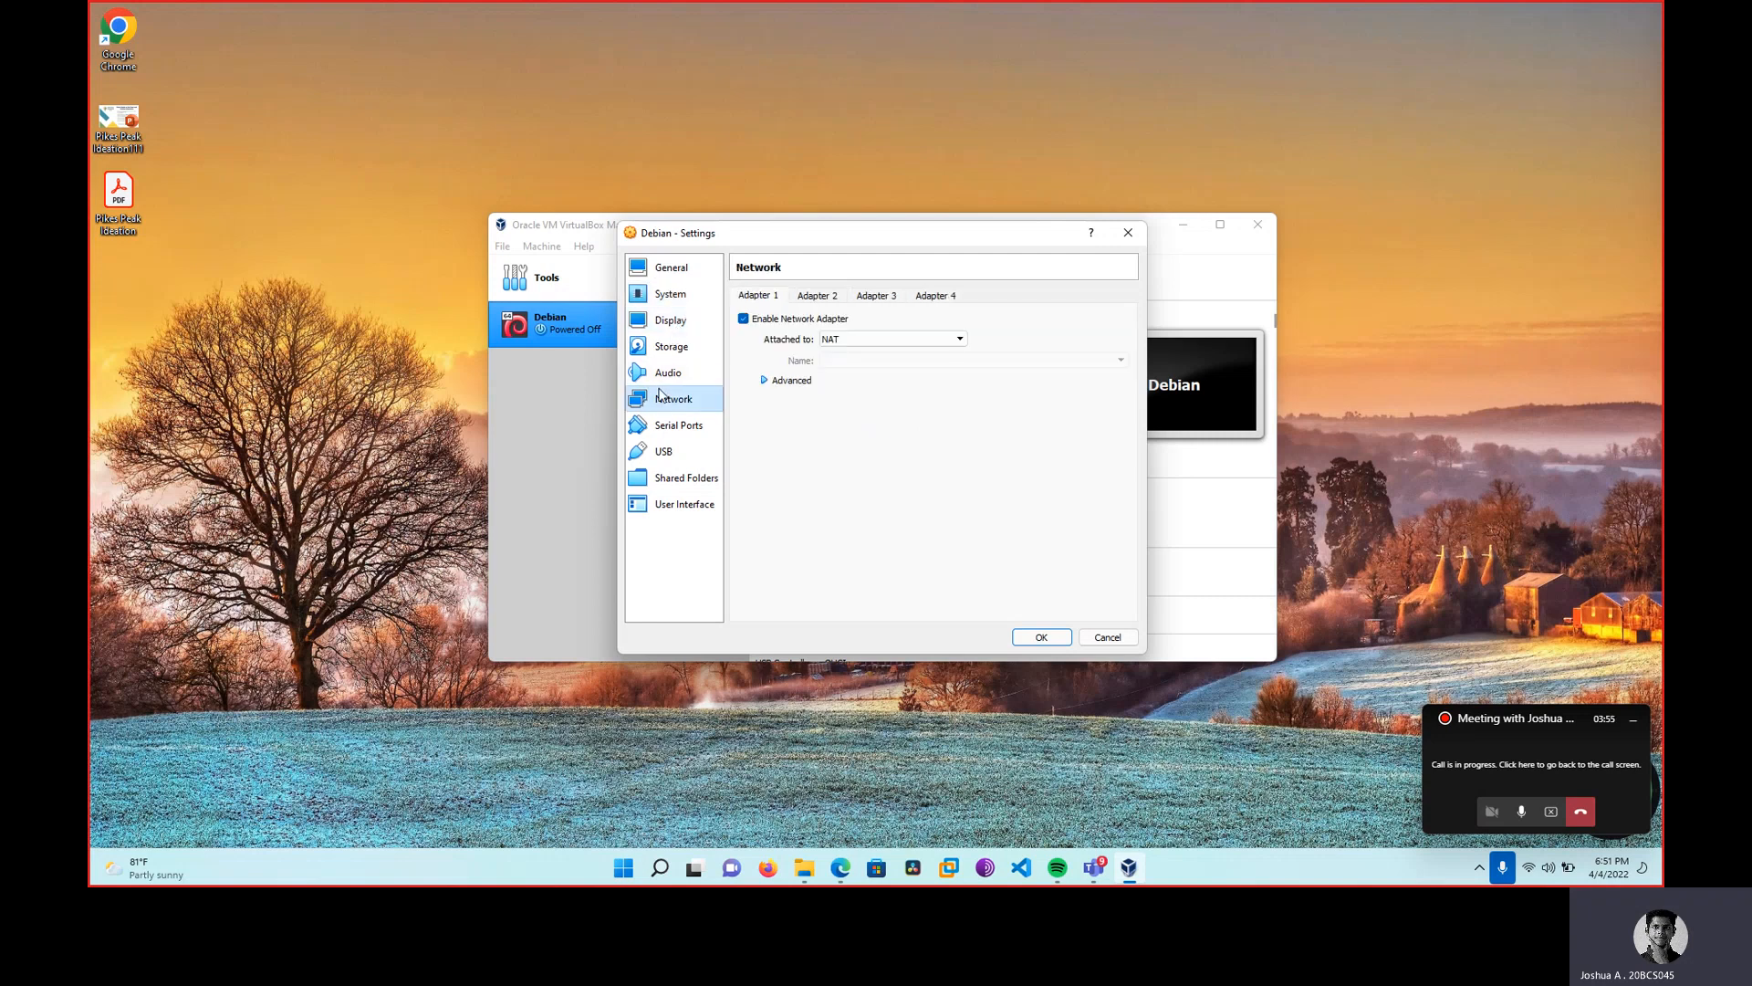
left_click(920, 342)
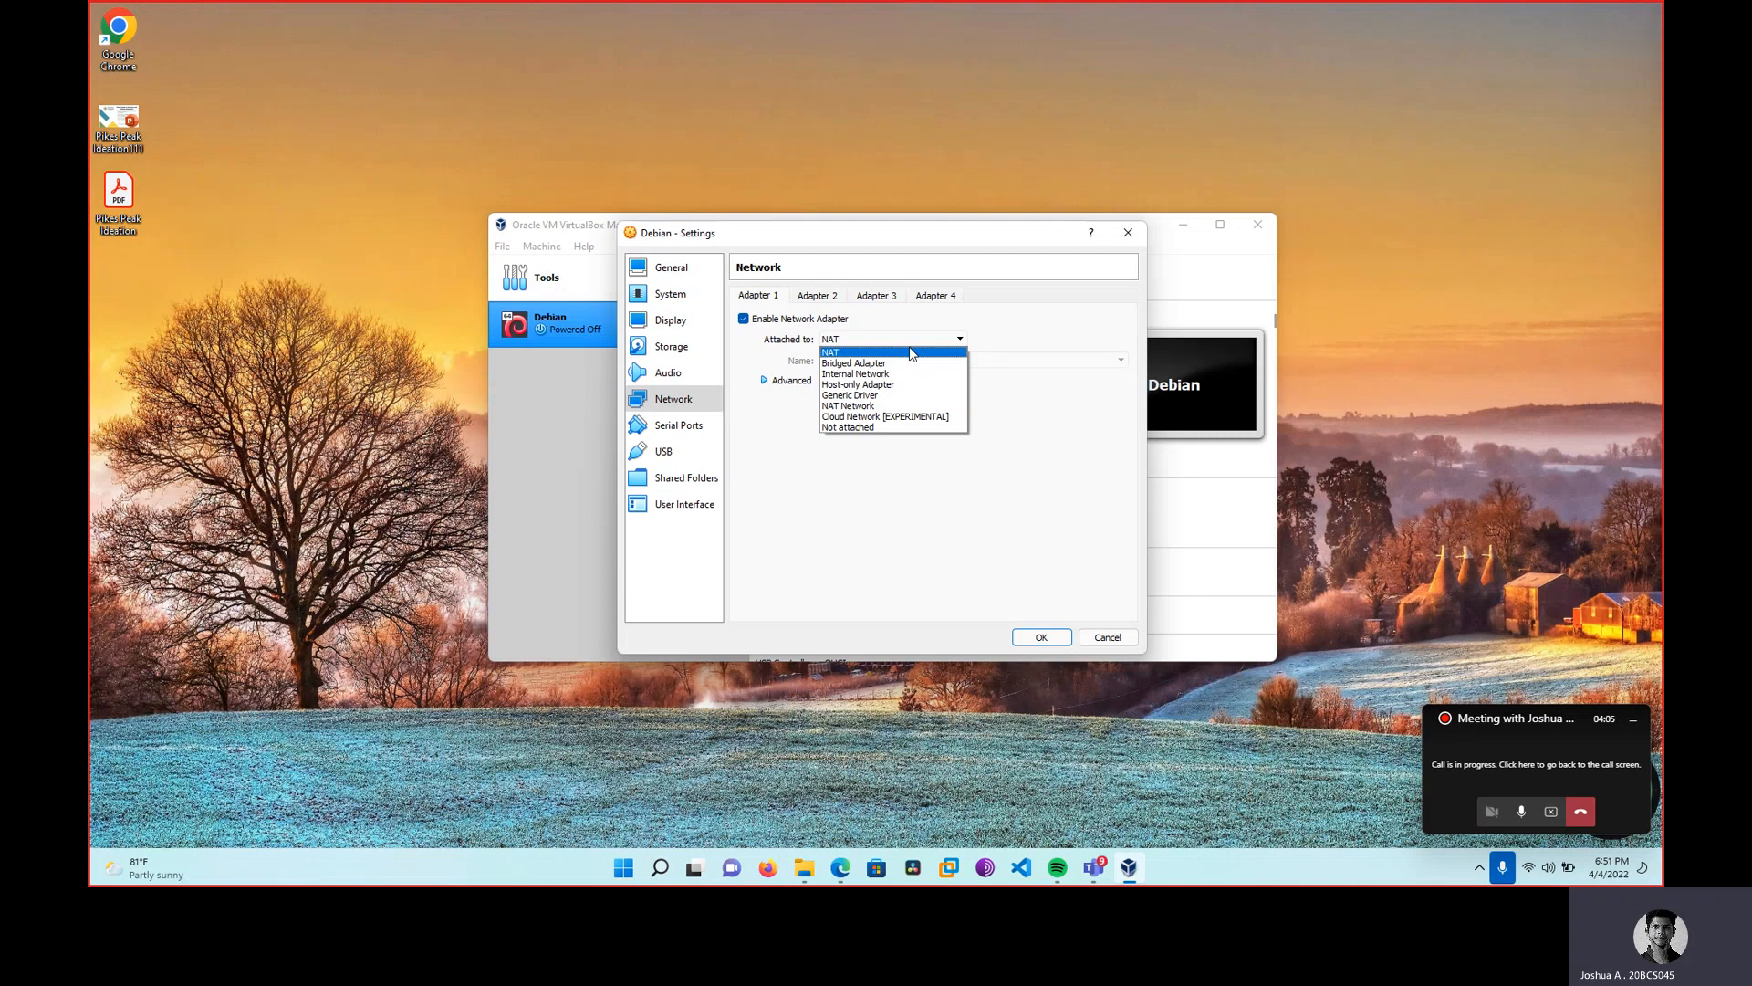
left_click(911, 353)
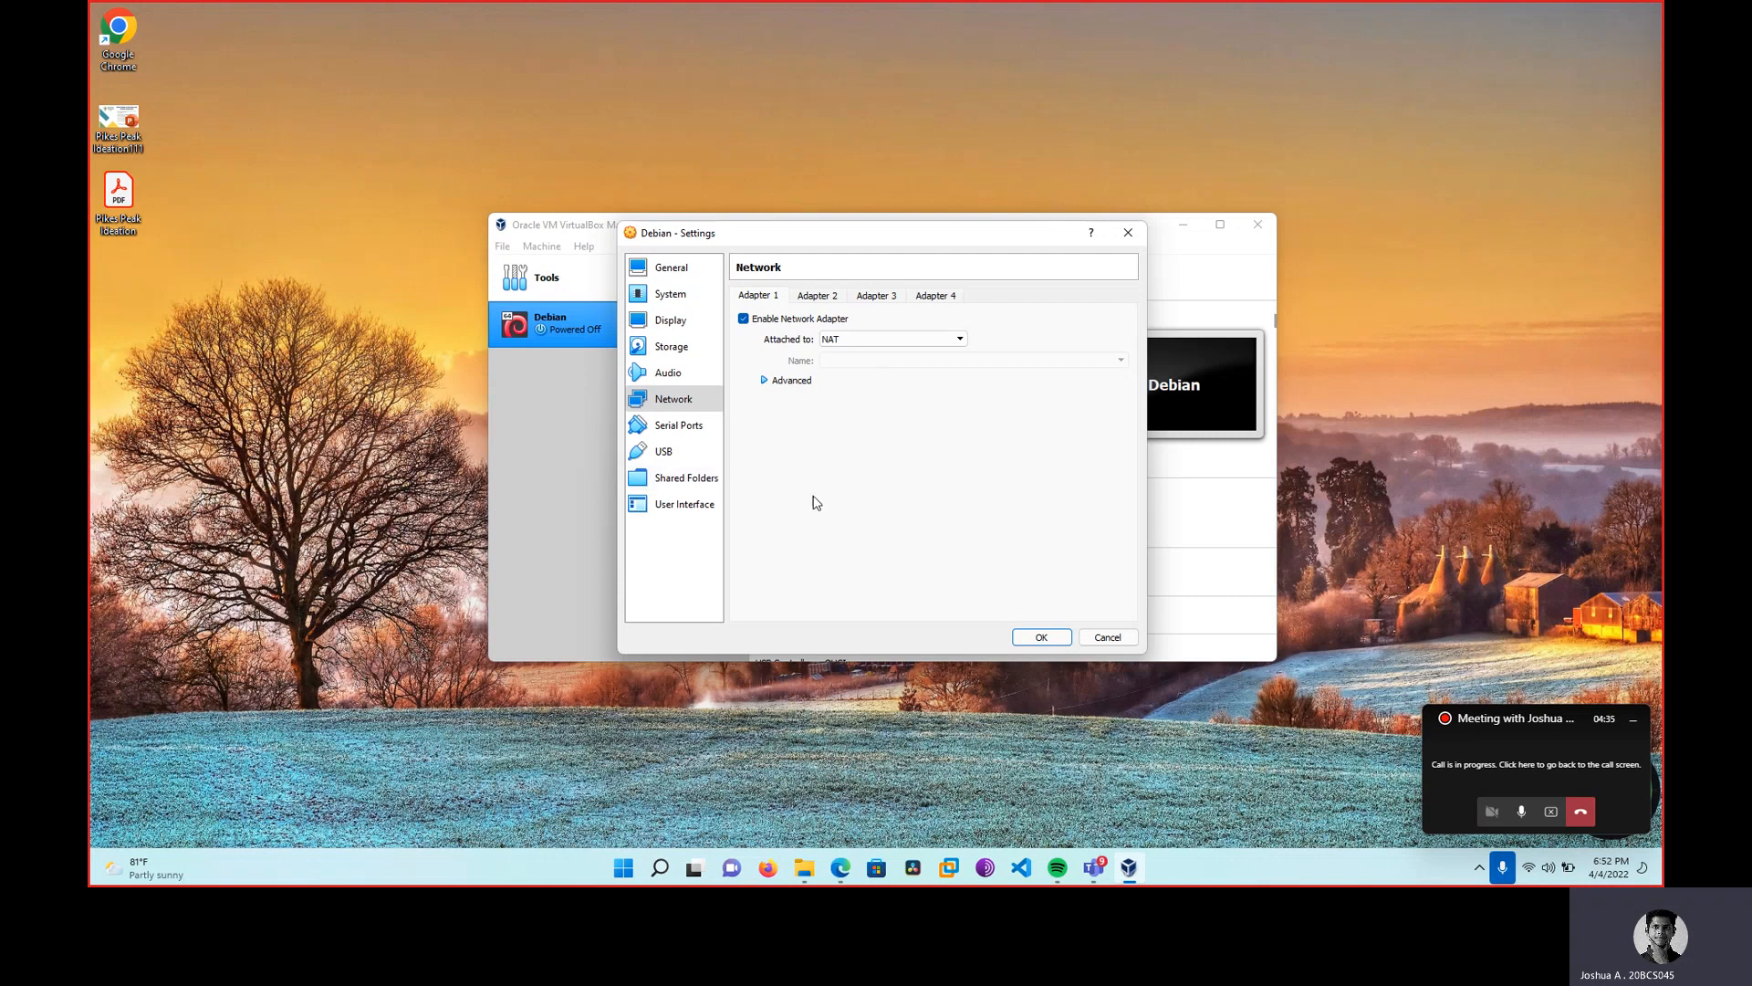
left_click(1040, 639)
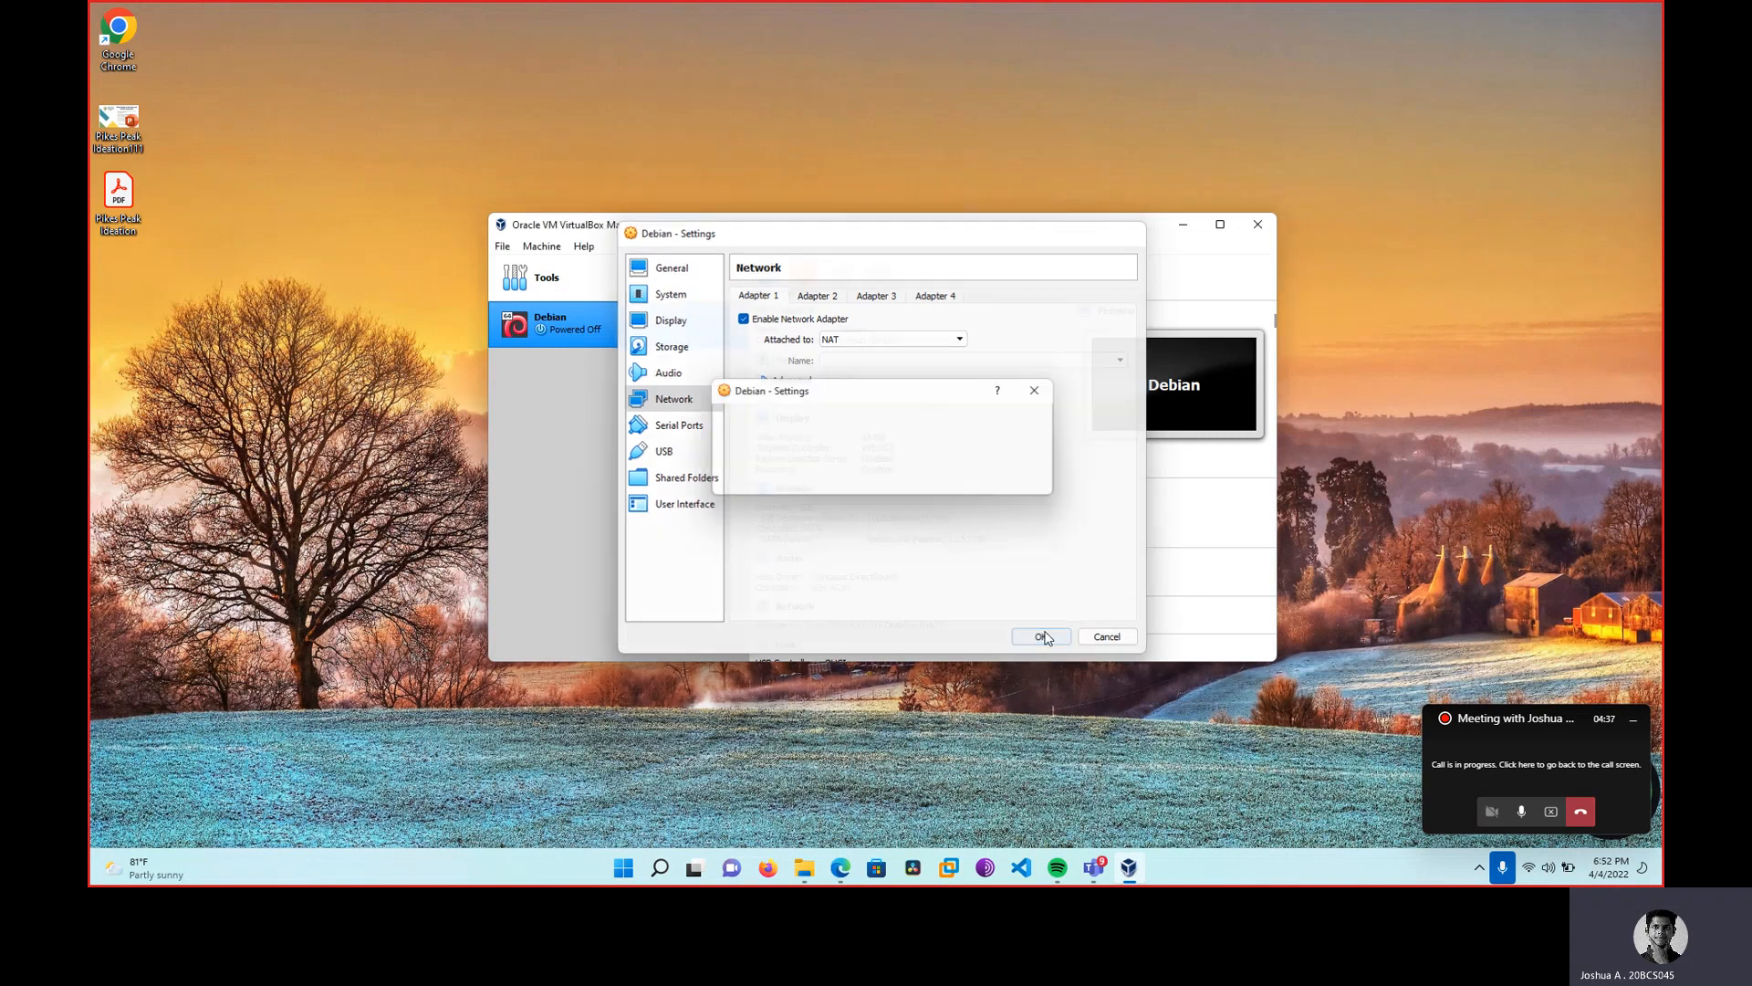
Start the Debian VM and browse to Documents to add a disc image.
left_click(879, 272)
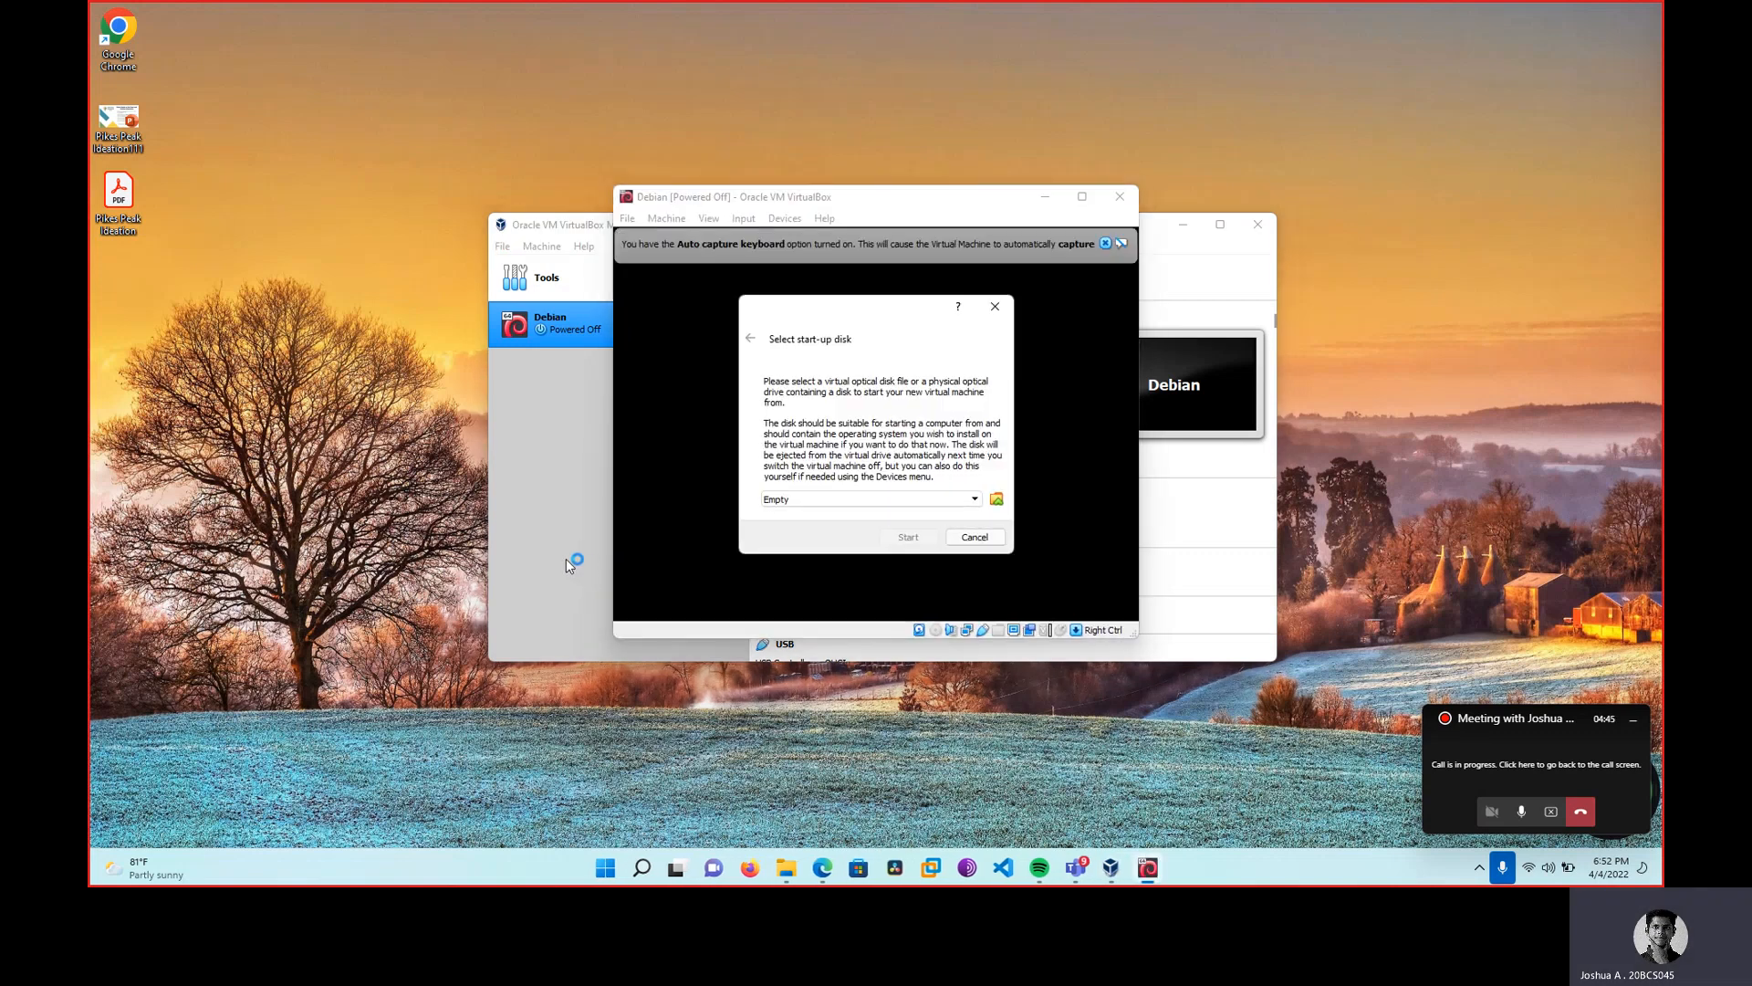
left_click(997, 498)
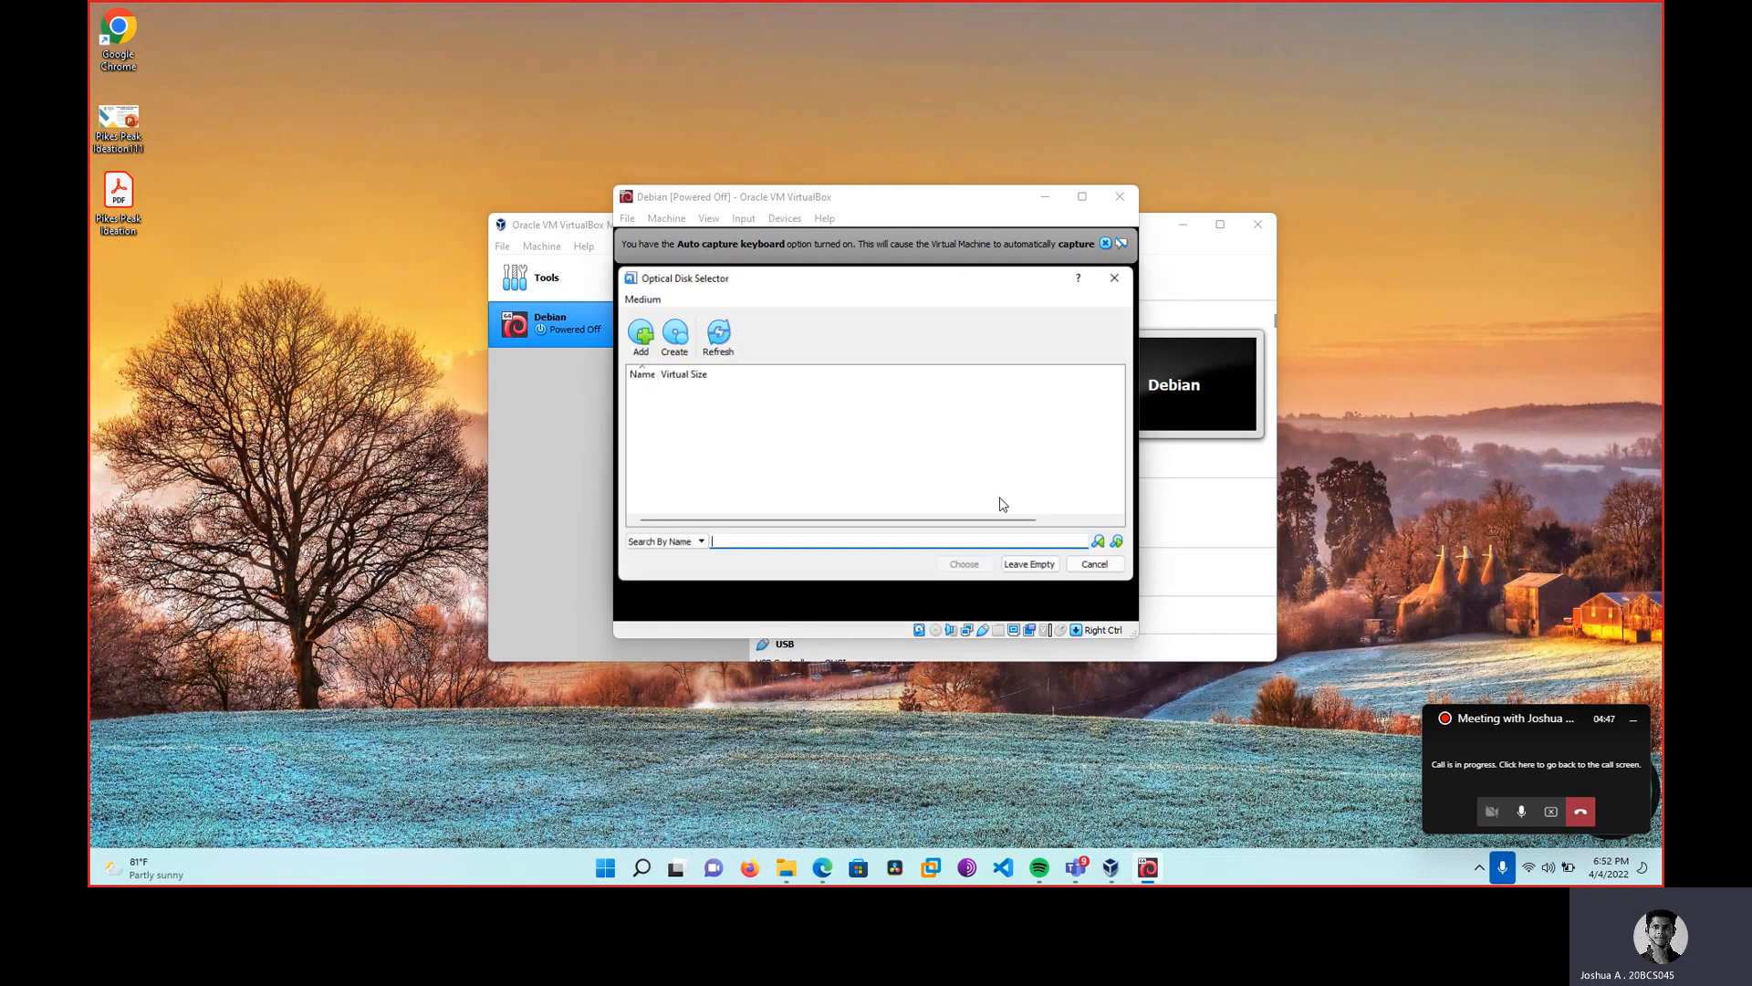
left_click(640, 345)
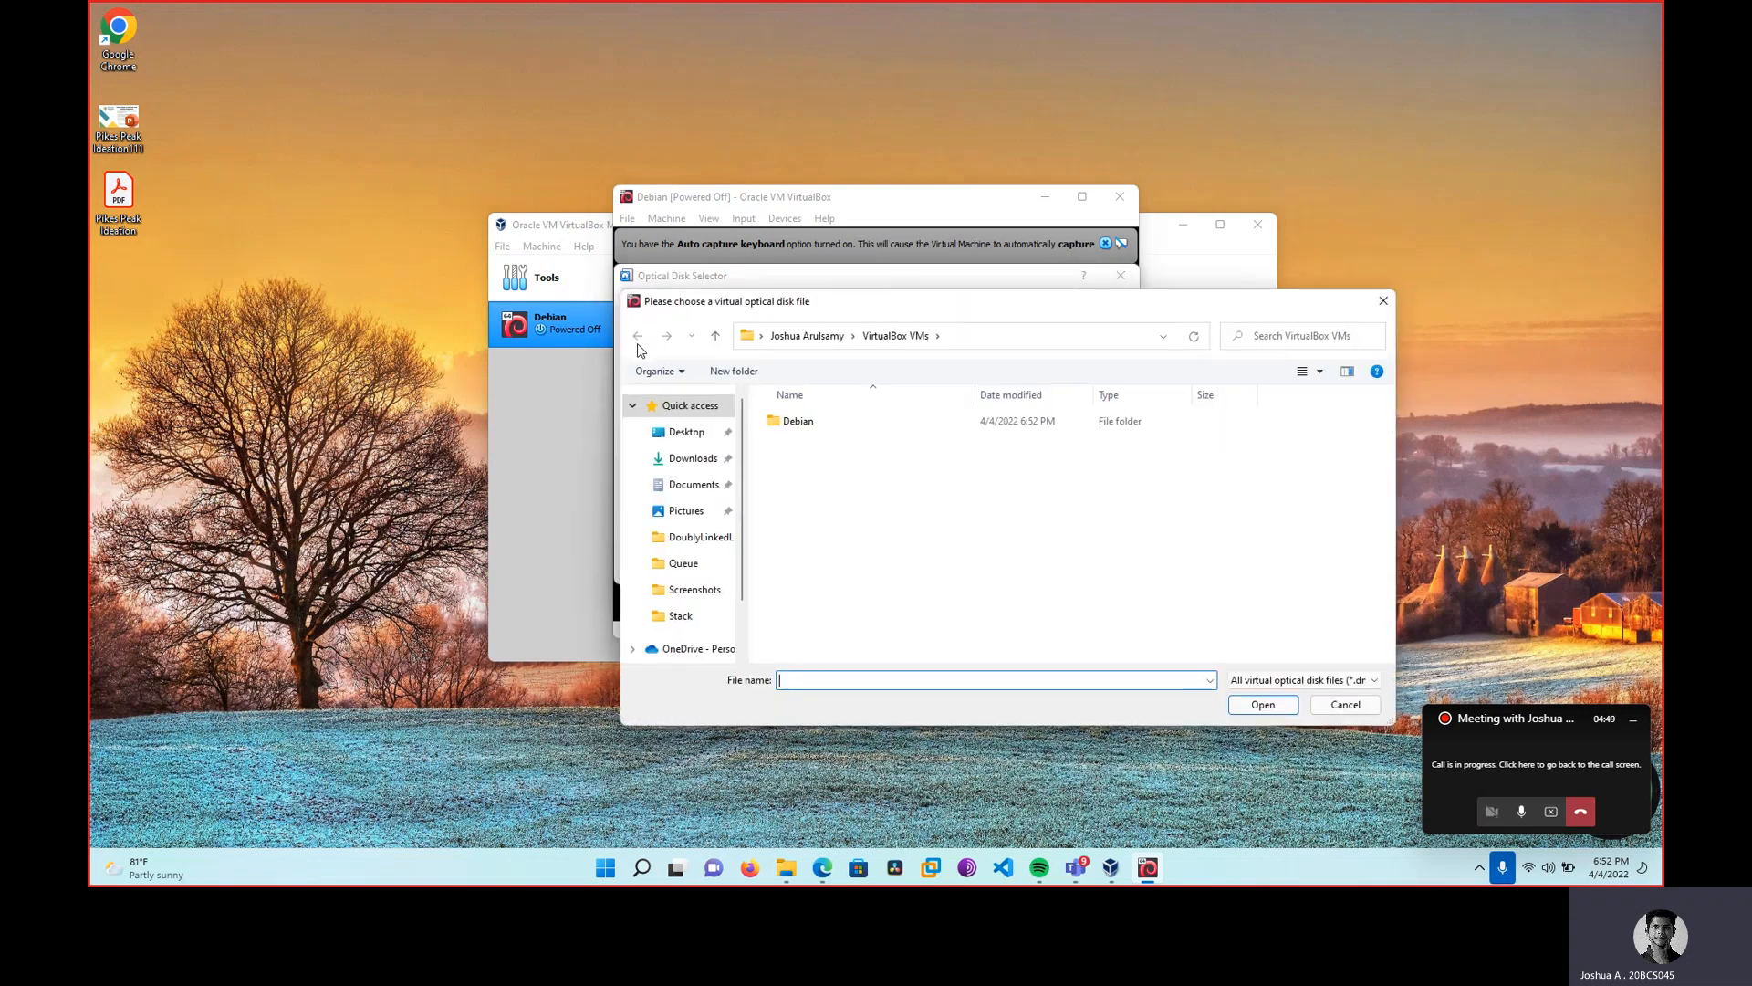
double_click(790, 422)
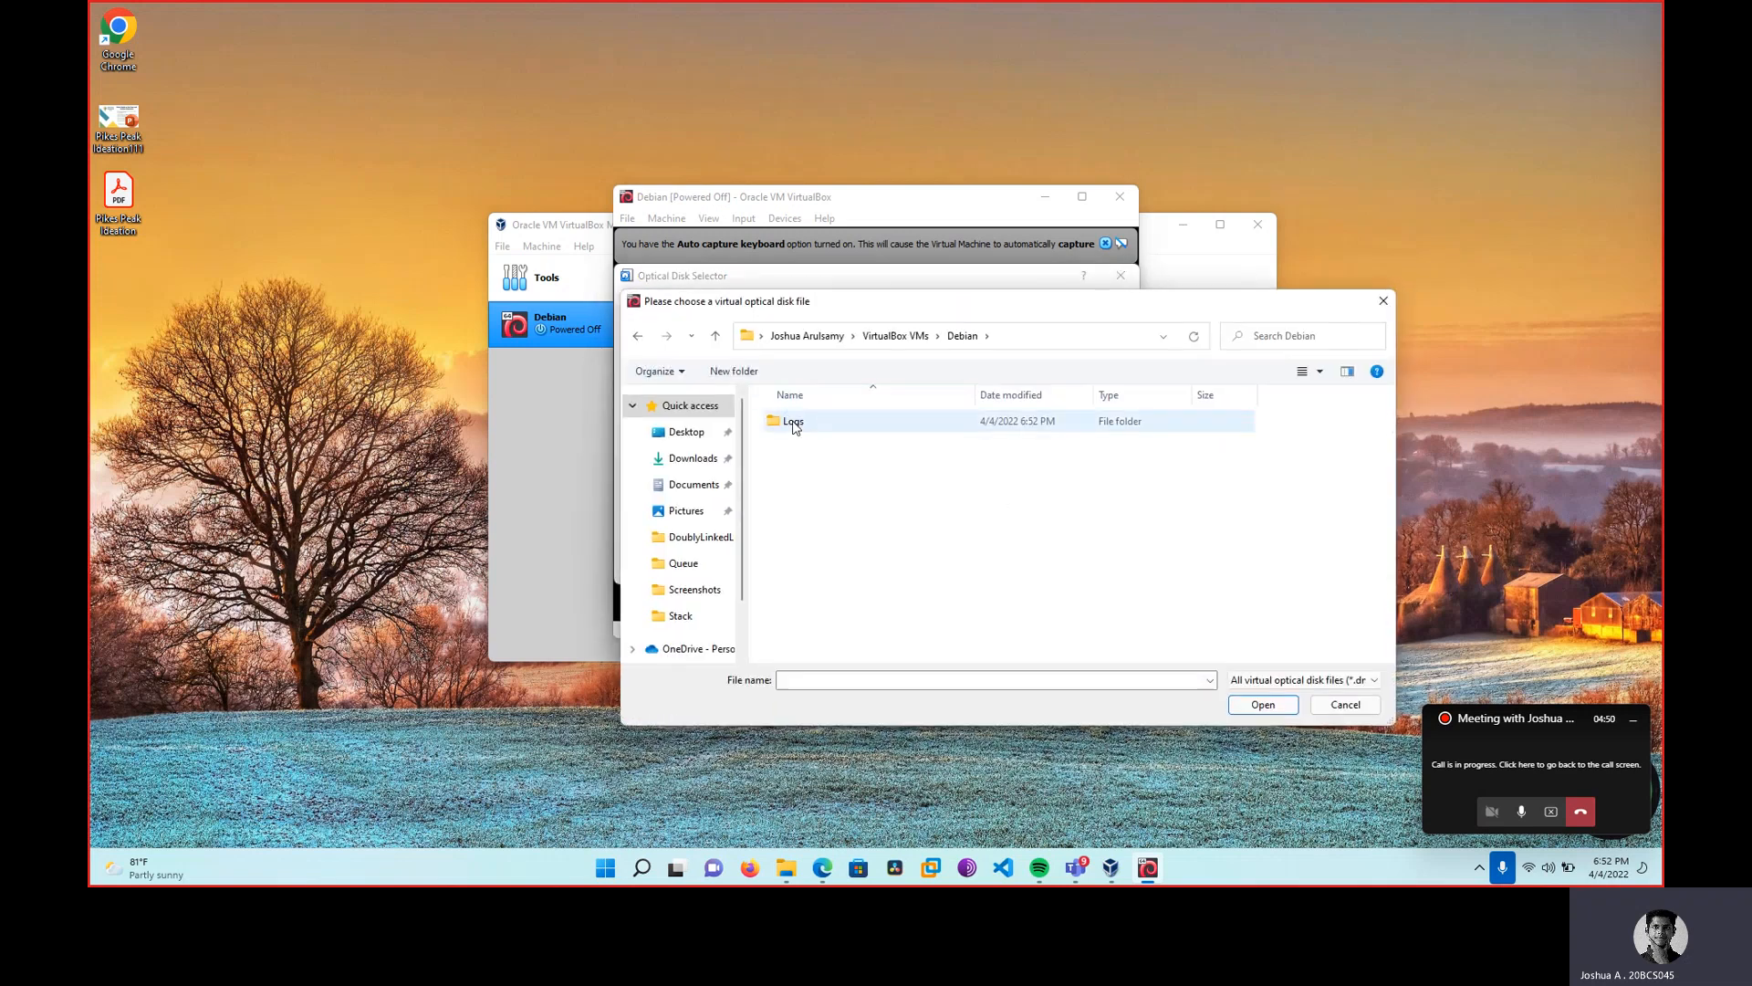
left_click(705, 491)
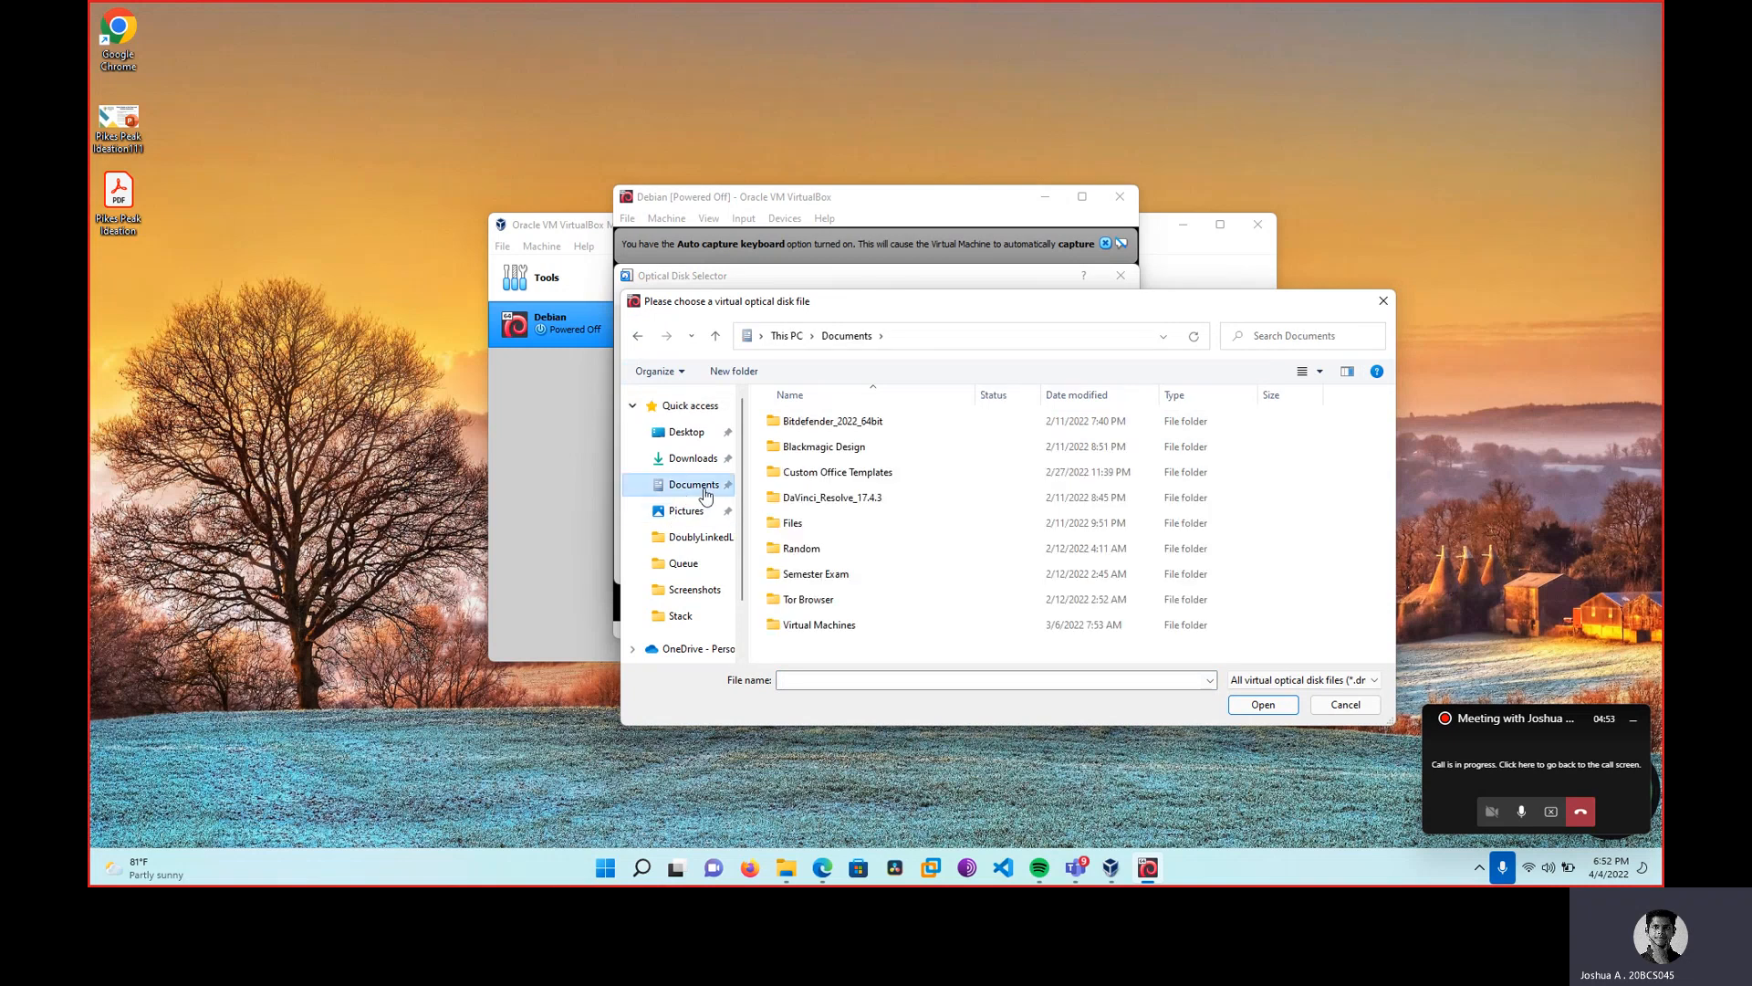
Choose debian-11.2.0-amd64-netinst.iso from Files\ISO as the start-up disk.
double_click(841, 522)
double_click(832, 499)
left_click(874, 429)
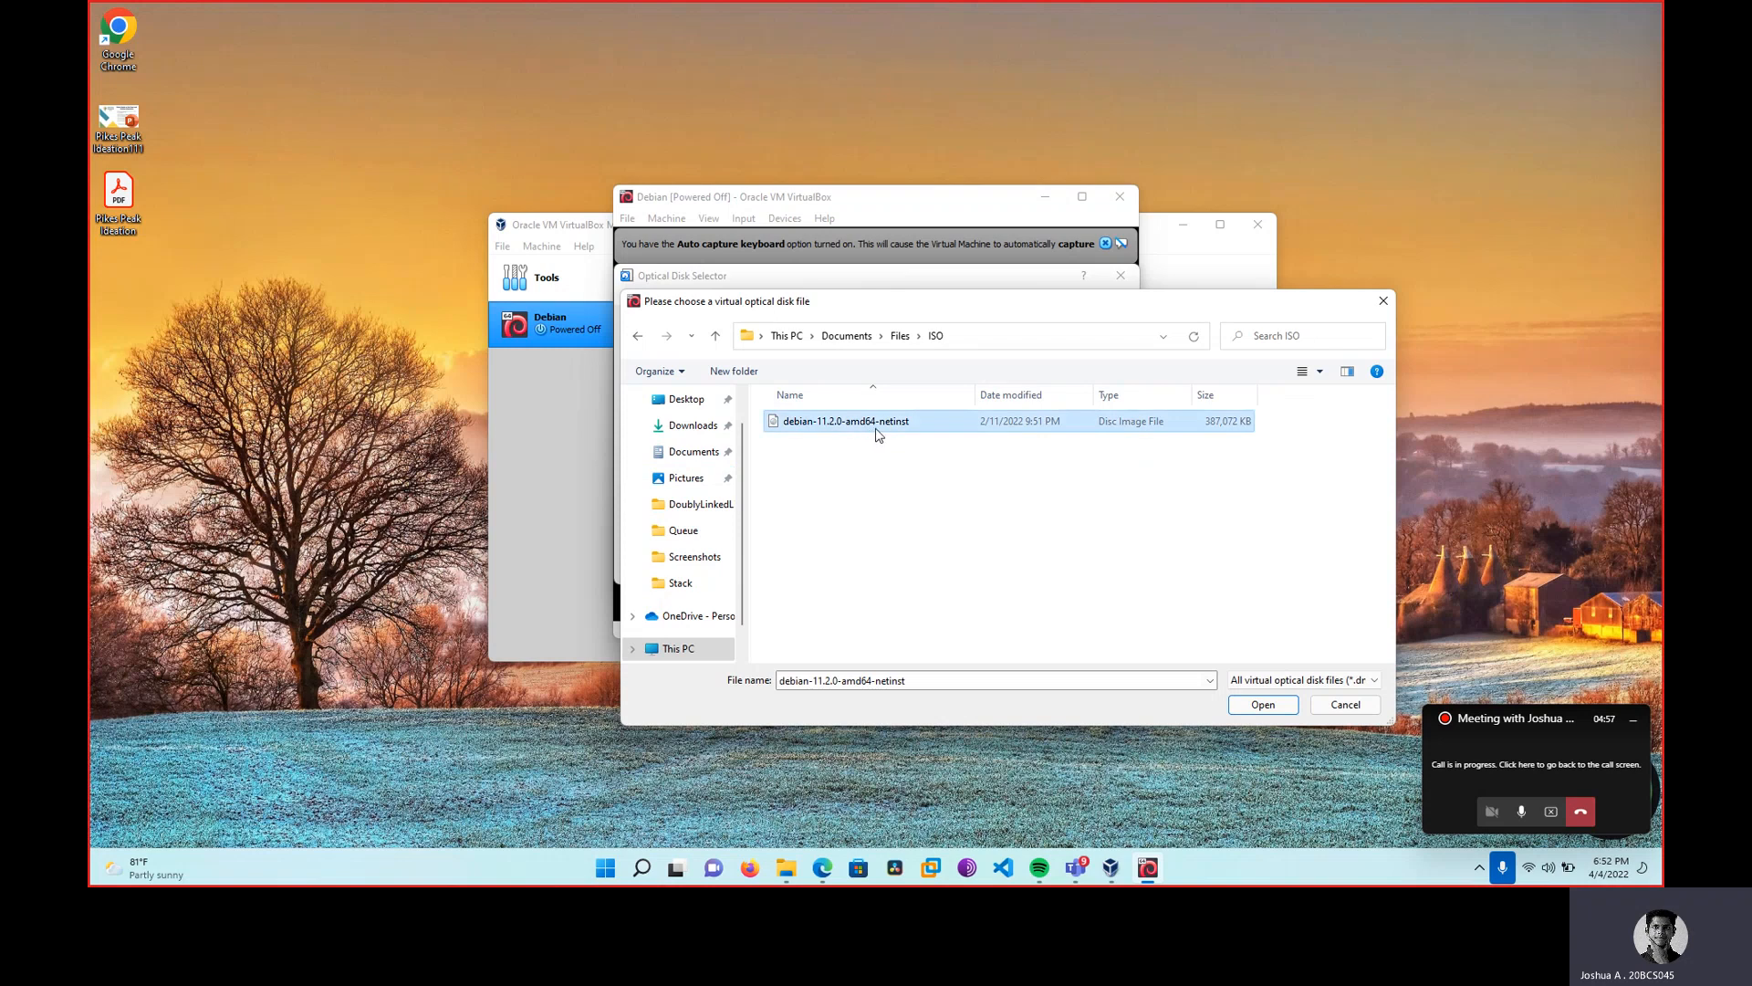
left_click(1277, 712)
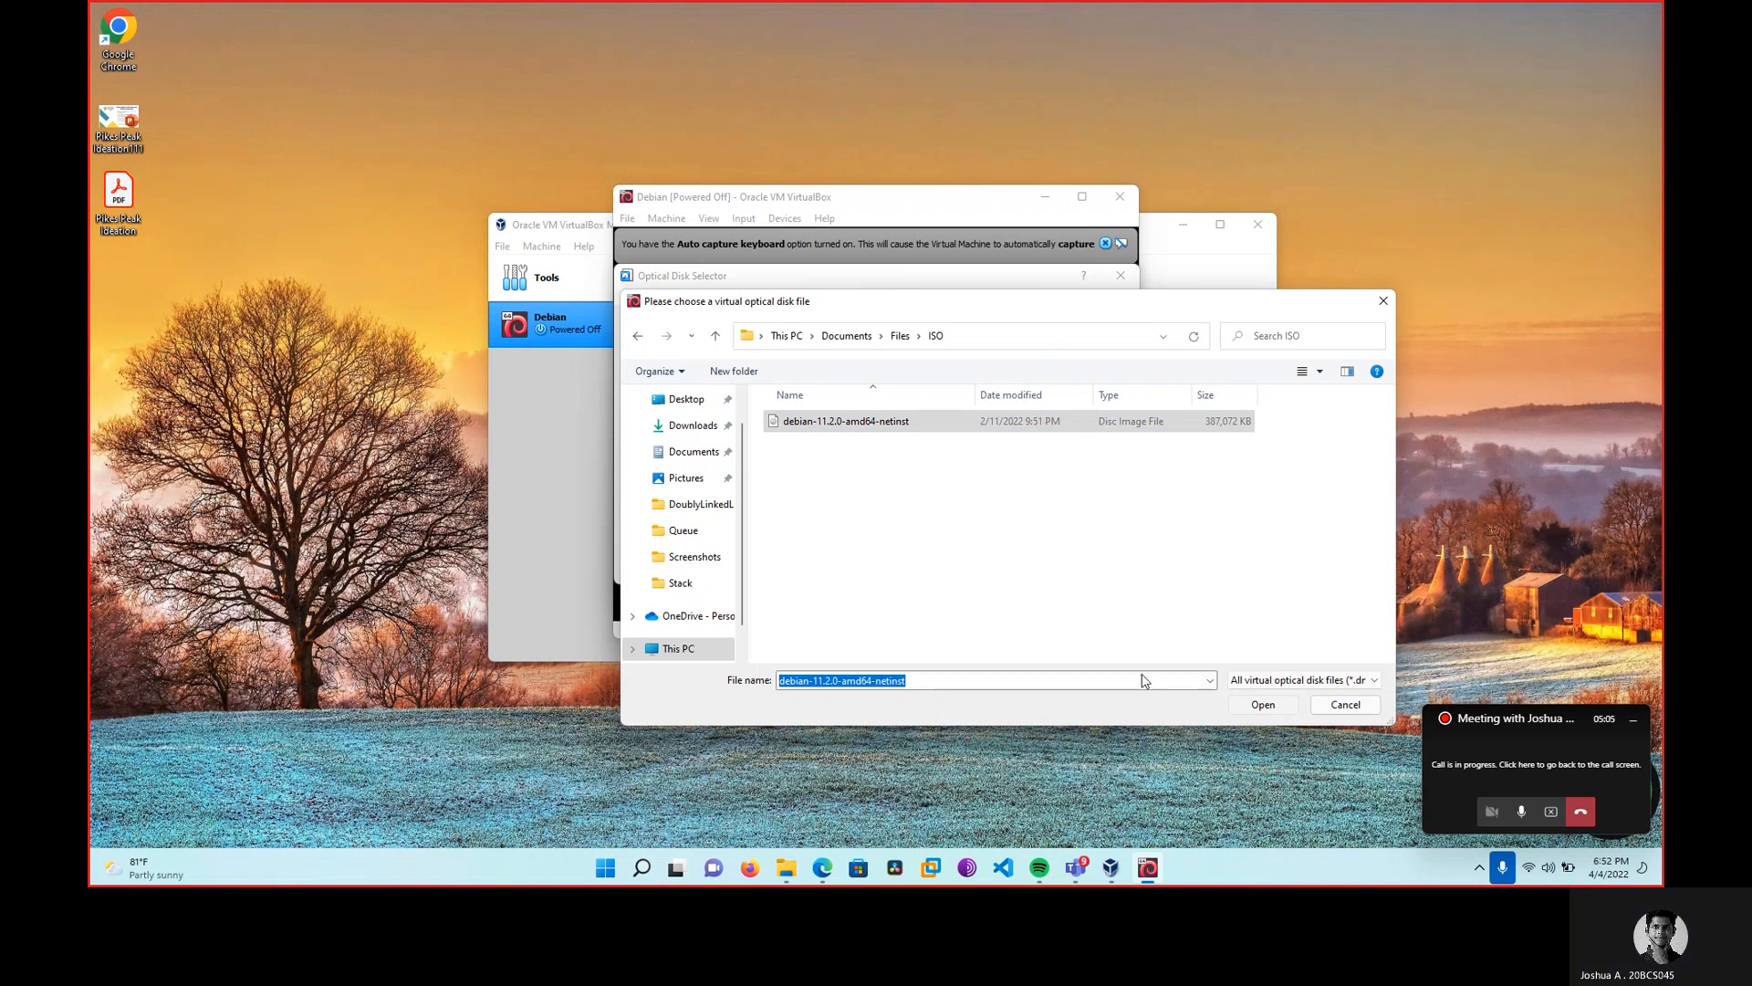
left_click(1262, 706)
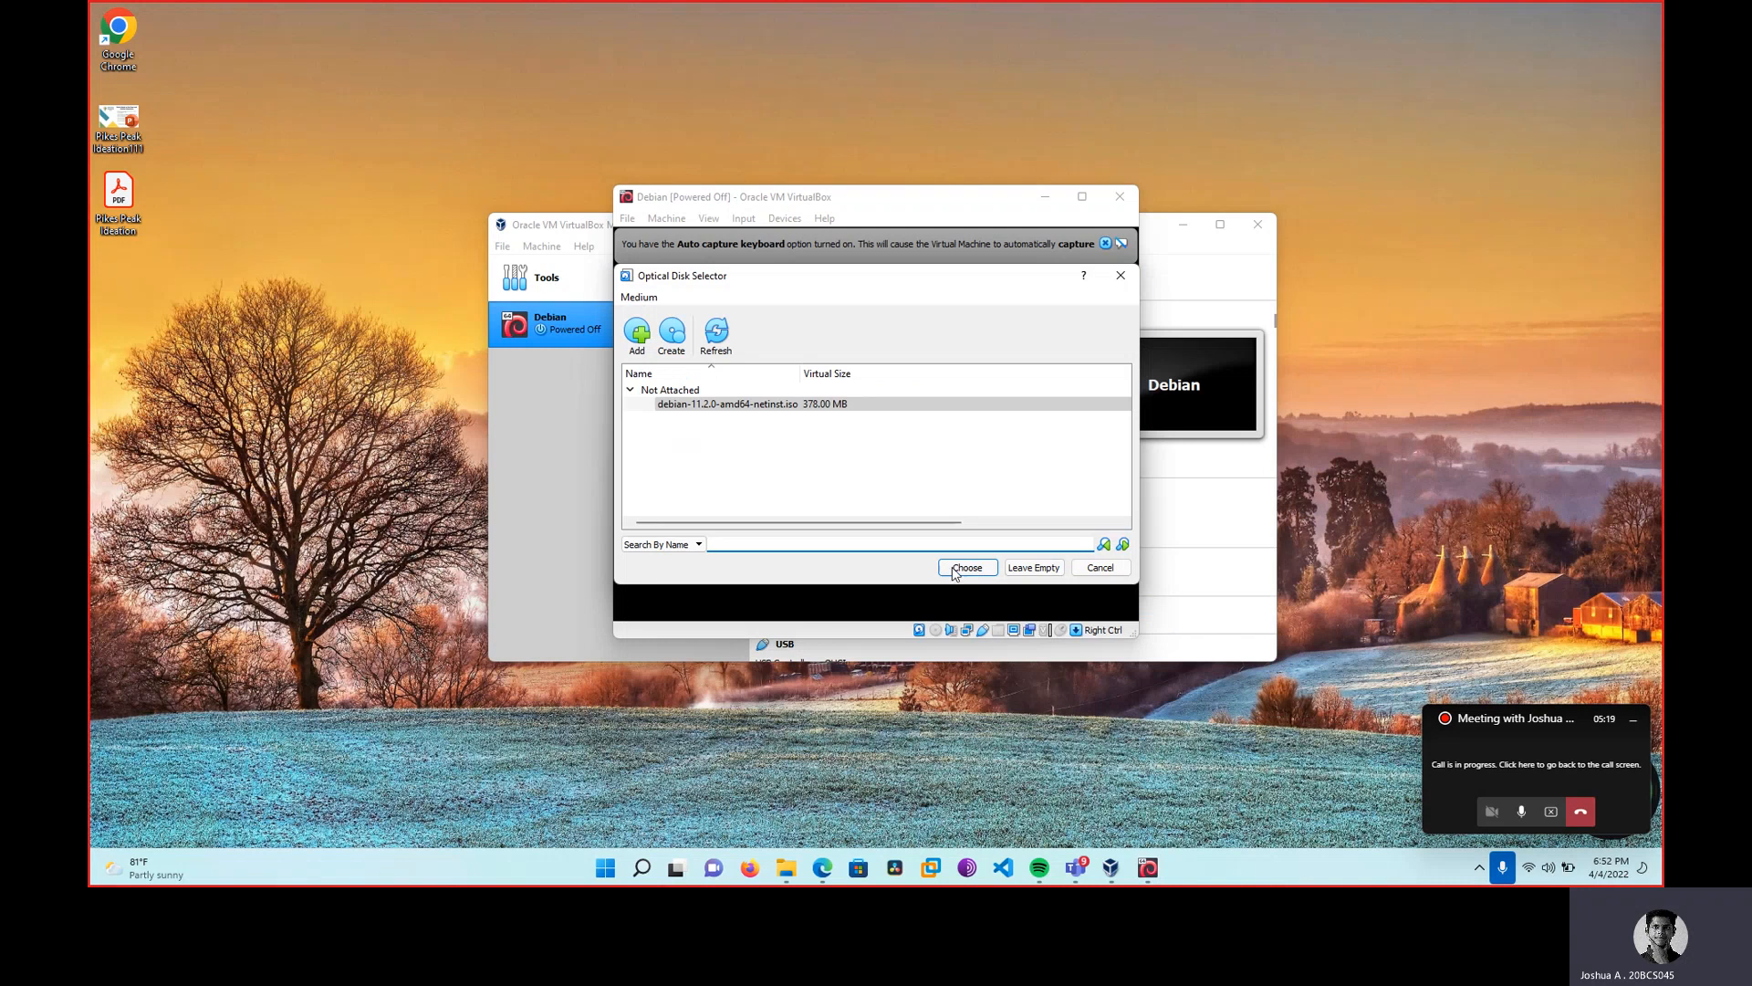
left_click(967, 568)
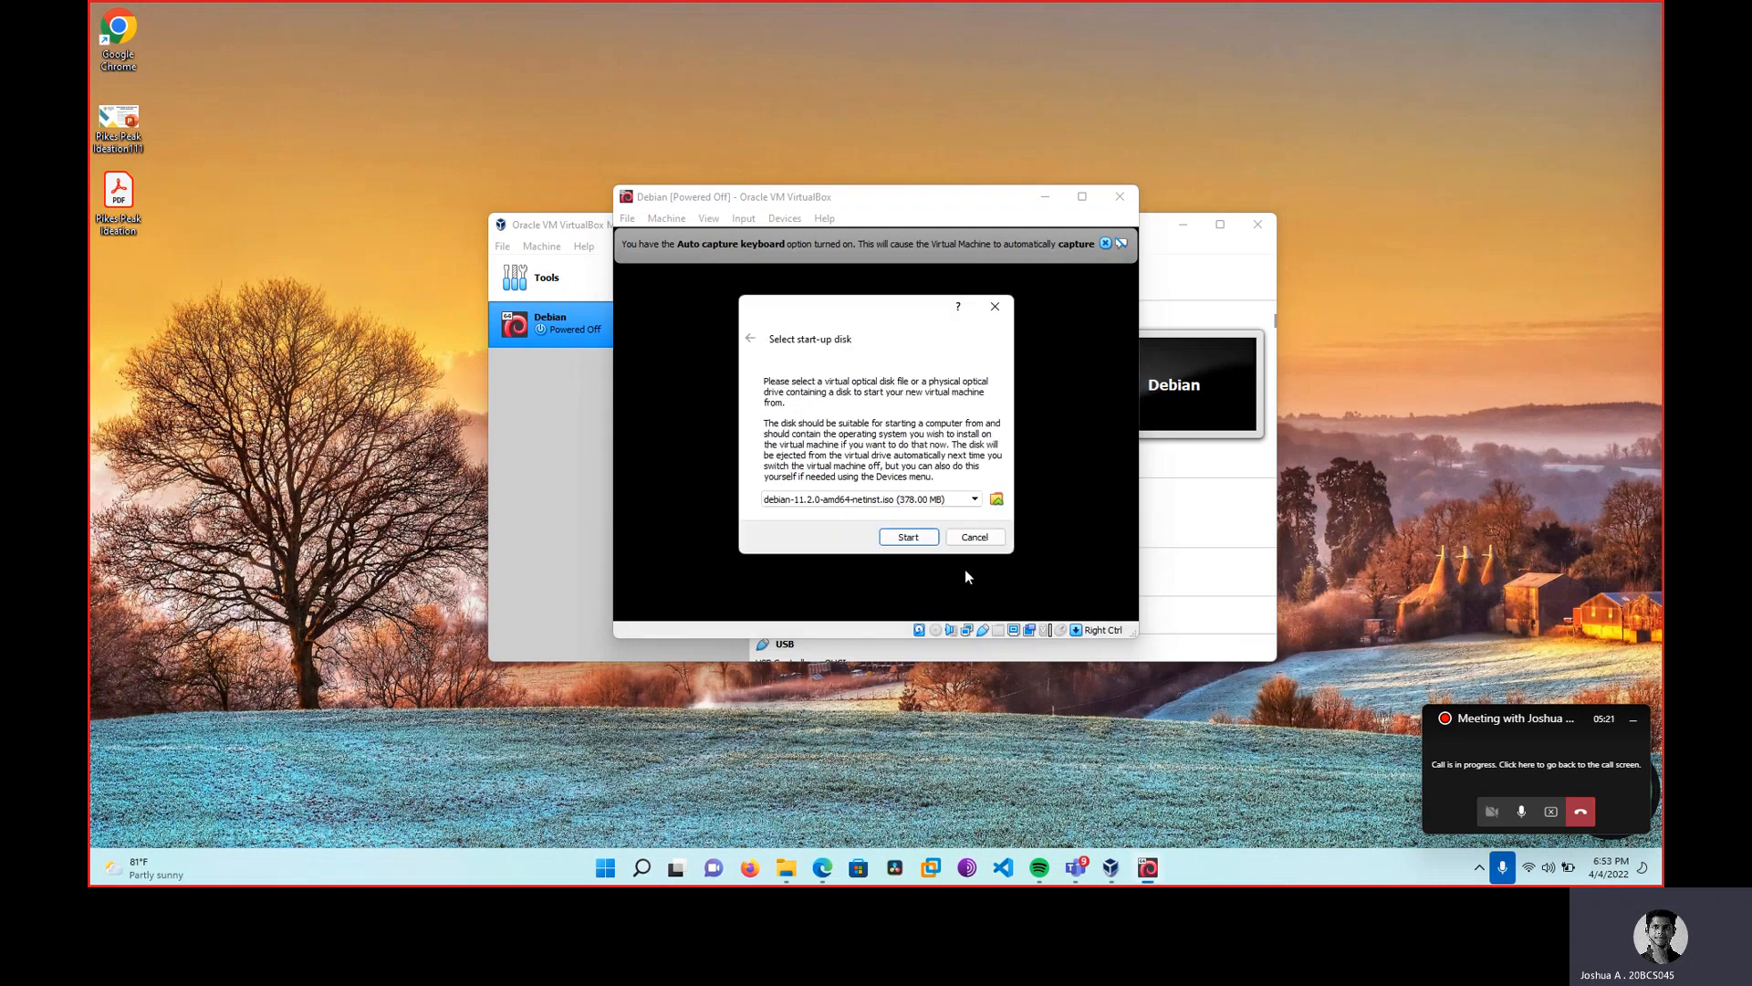
Boot the VM from the Debian ISO and choose Graphical install.
left_click(899, 541)
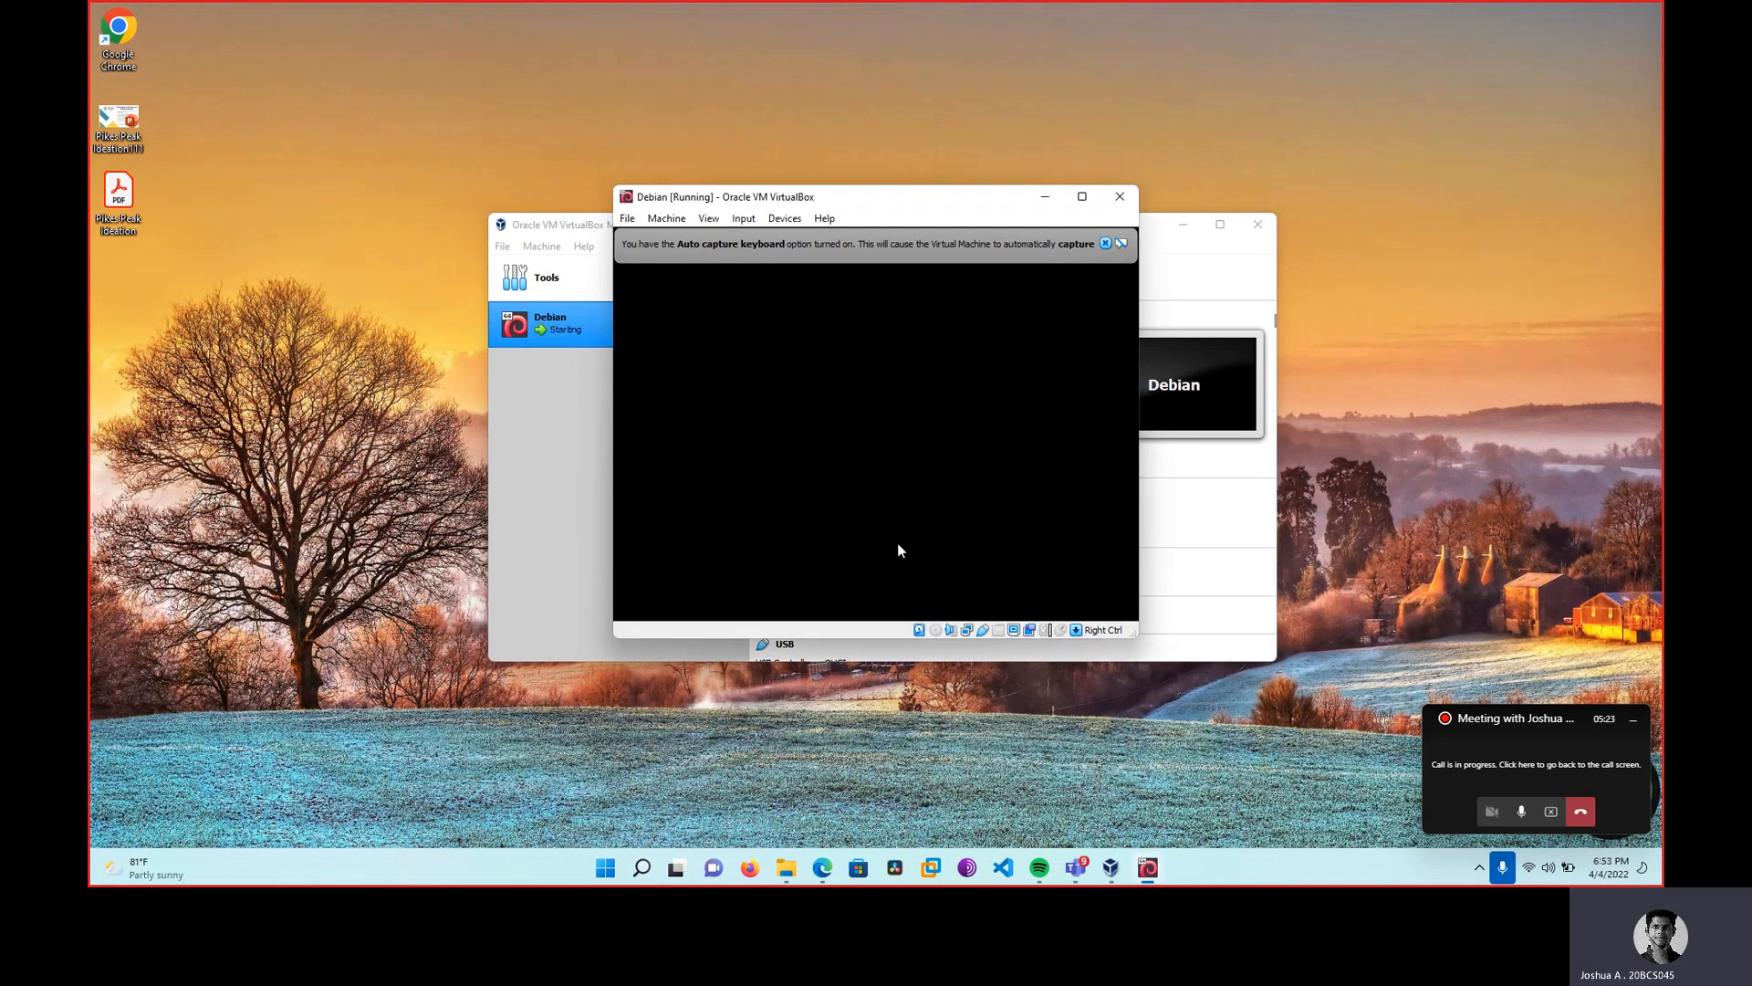
left_click(1105, 242)
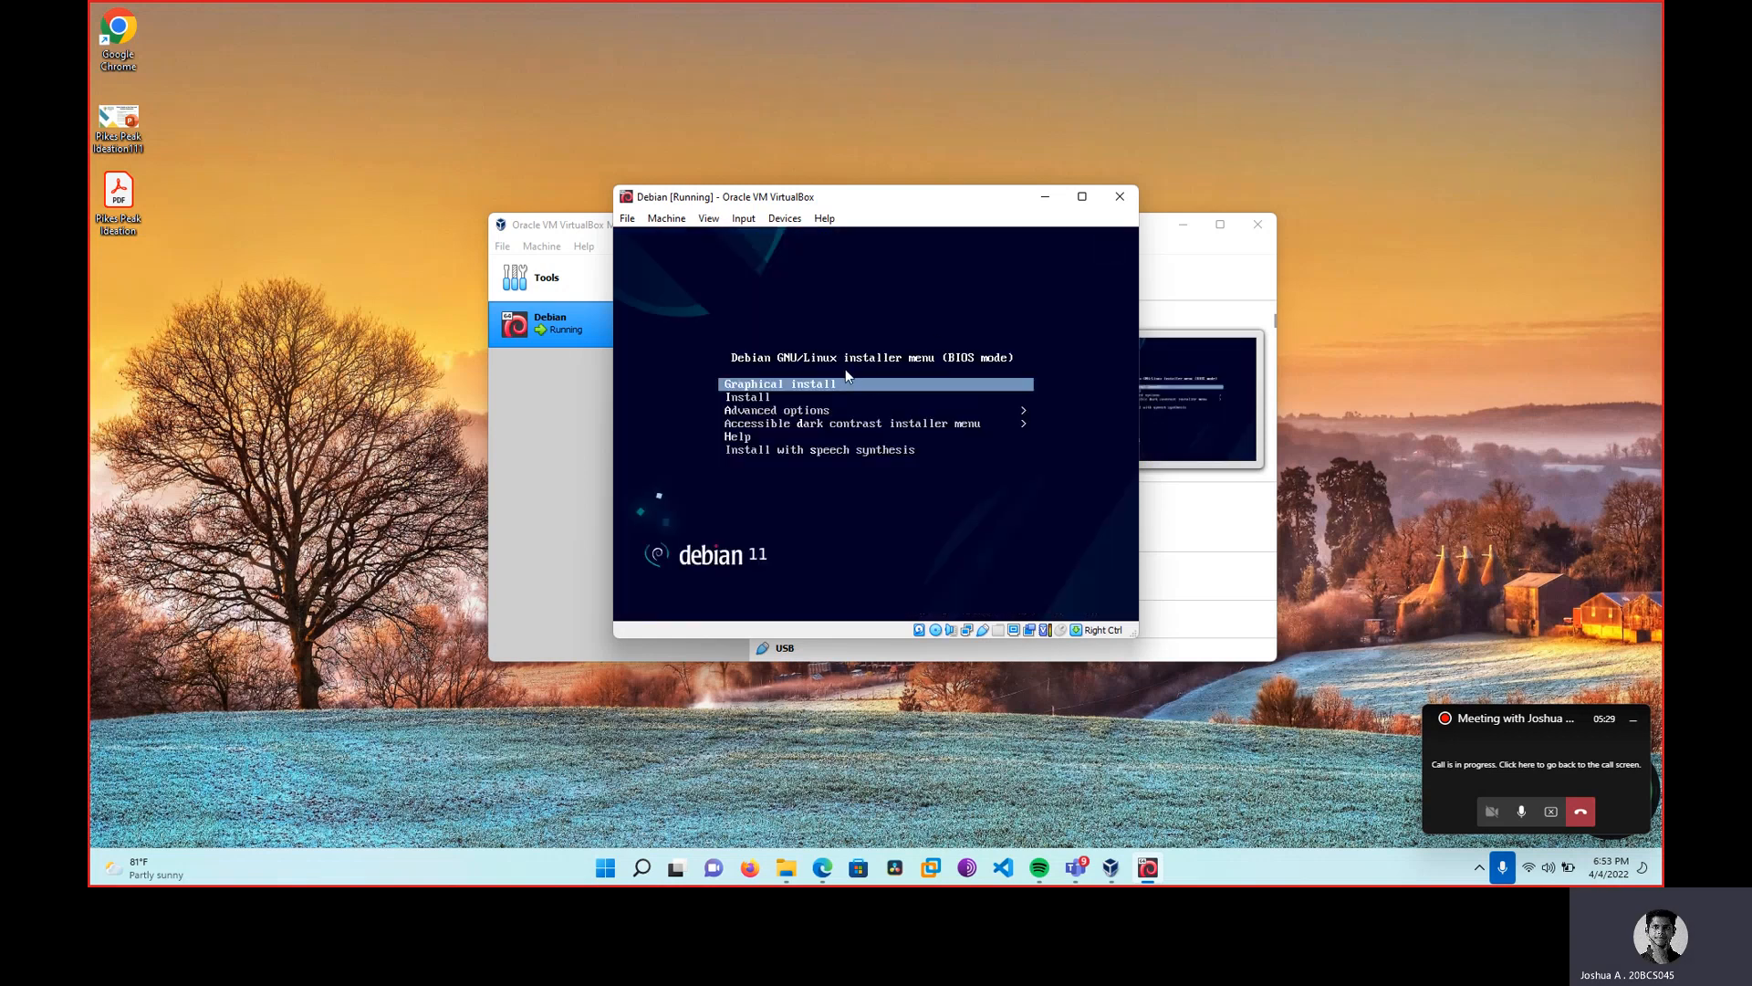
key("Return")
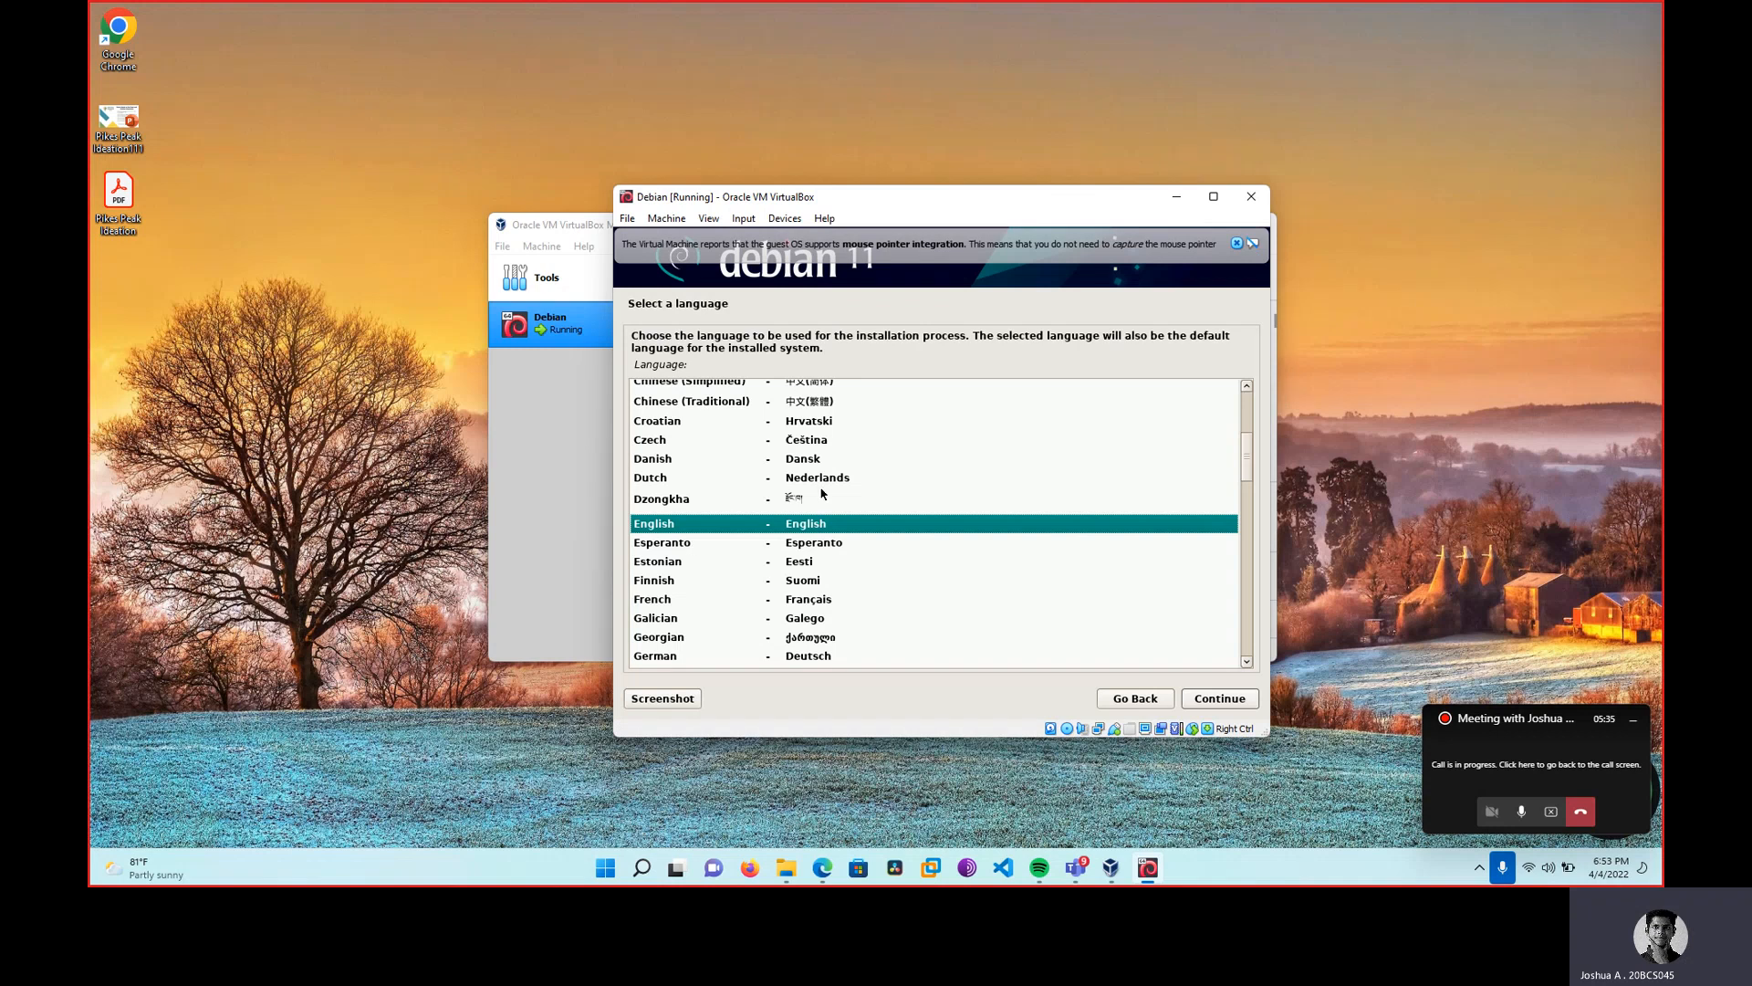
Accept English, United States, default keyboard, hostname debian, empty domain, then enter the root password.
left_click(1241, 700)
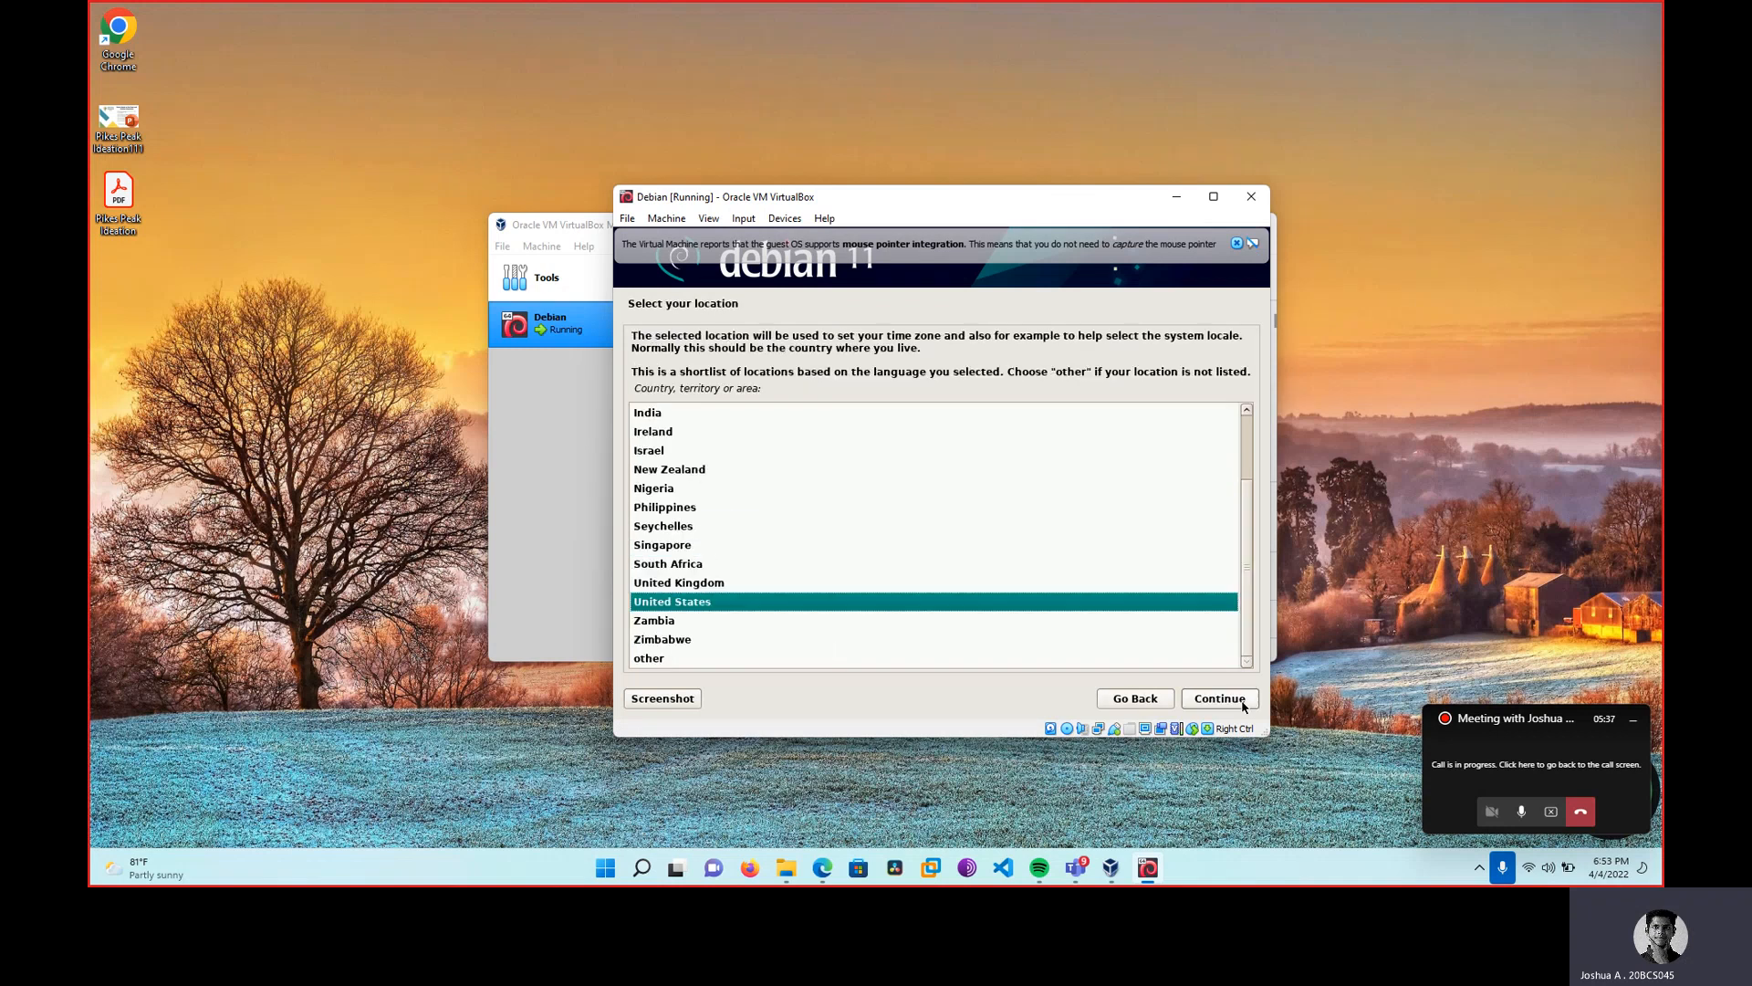
left_click(1242, 701)
left_click(1242, 702)
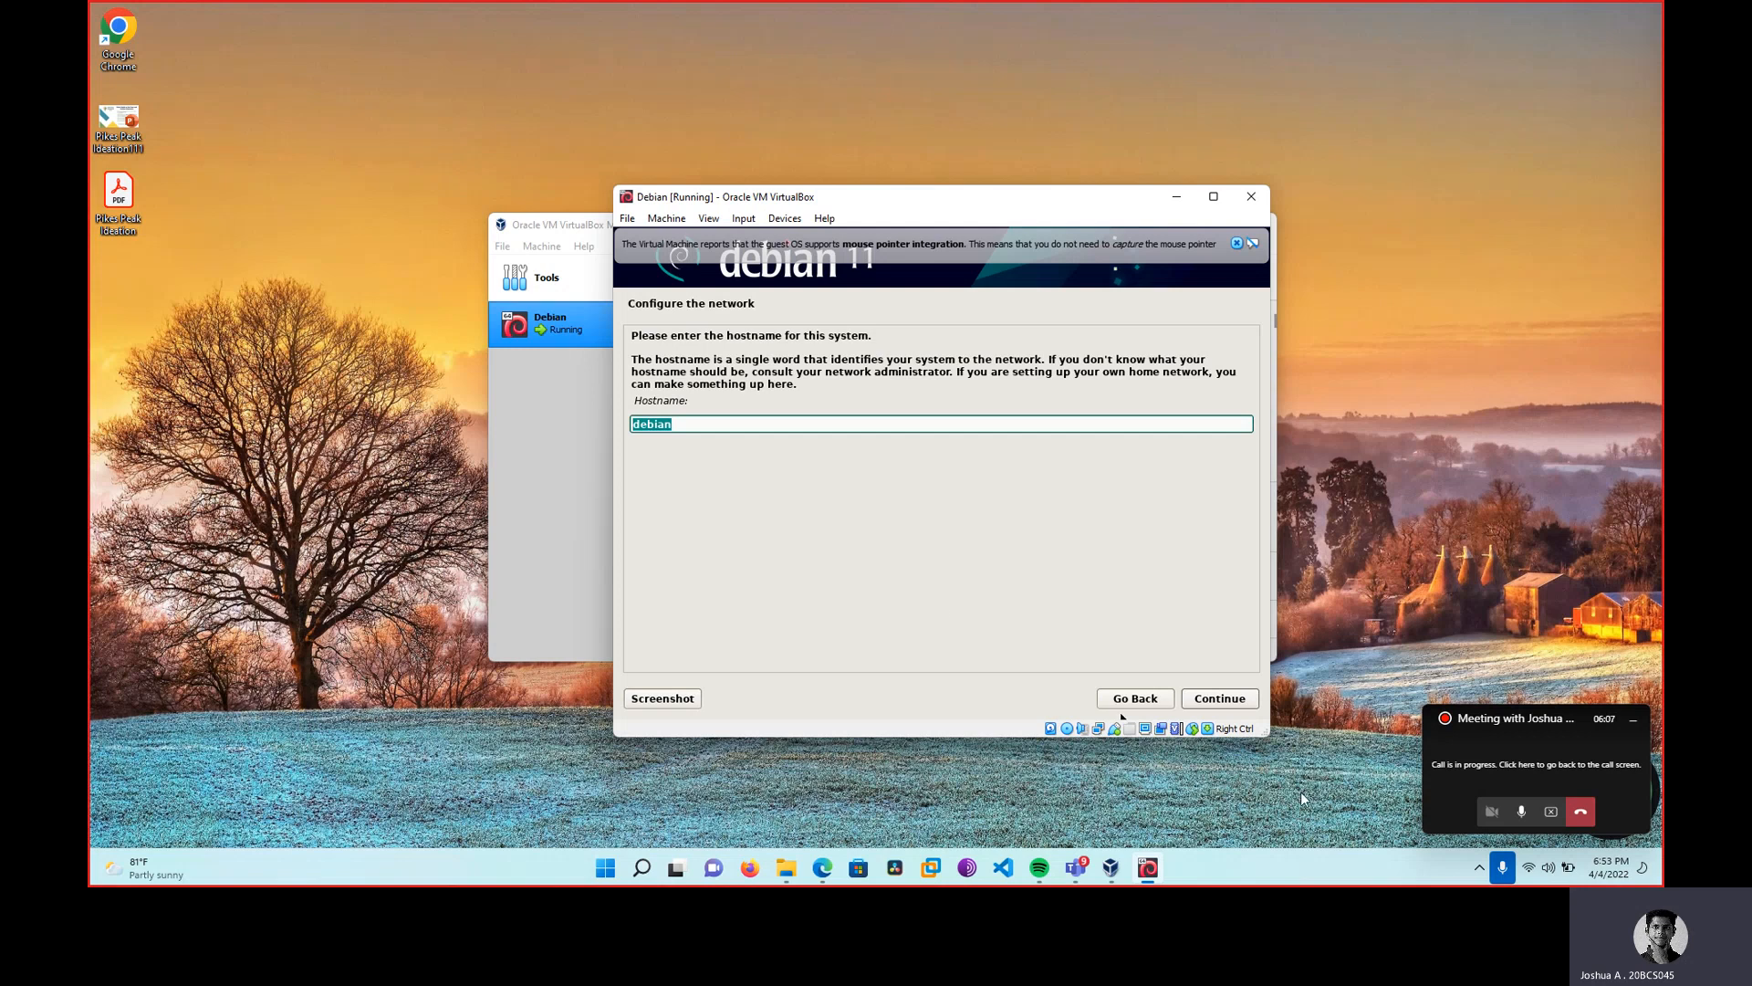
left_click(1240, 703)
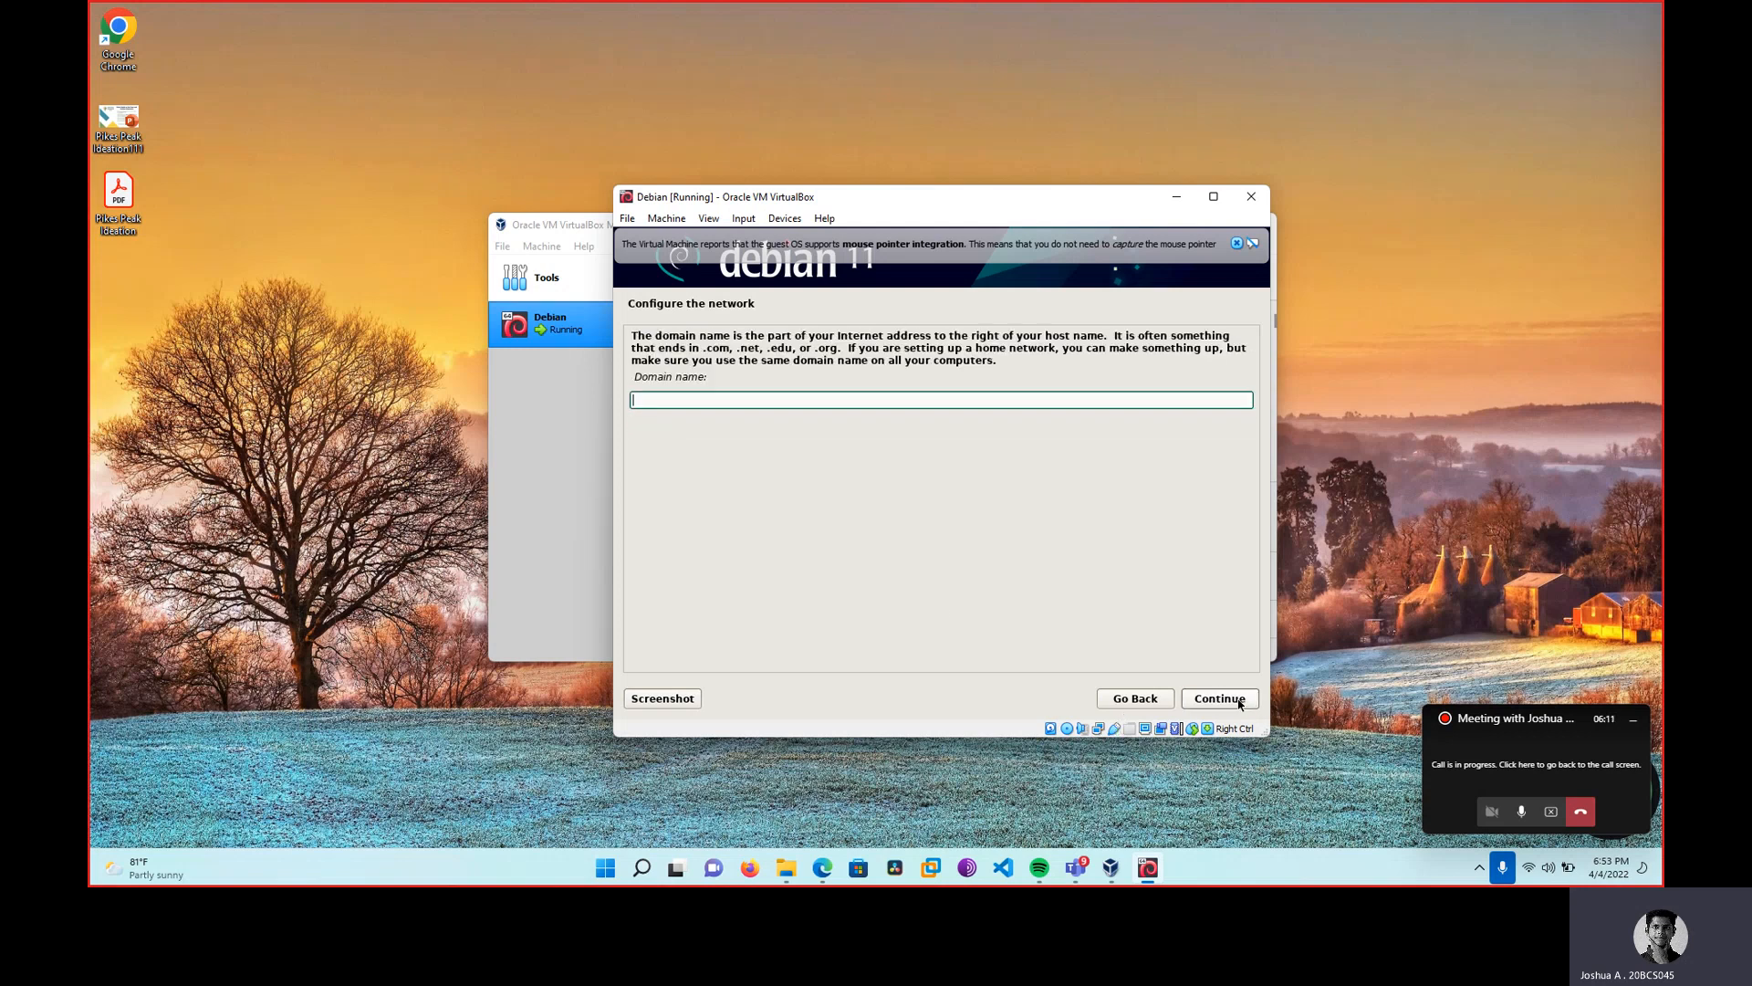
left_click(1241, 703)
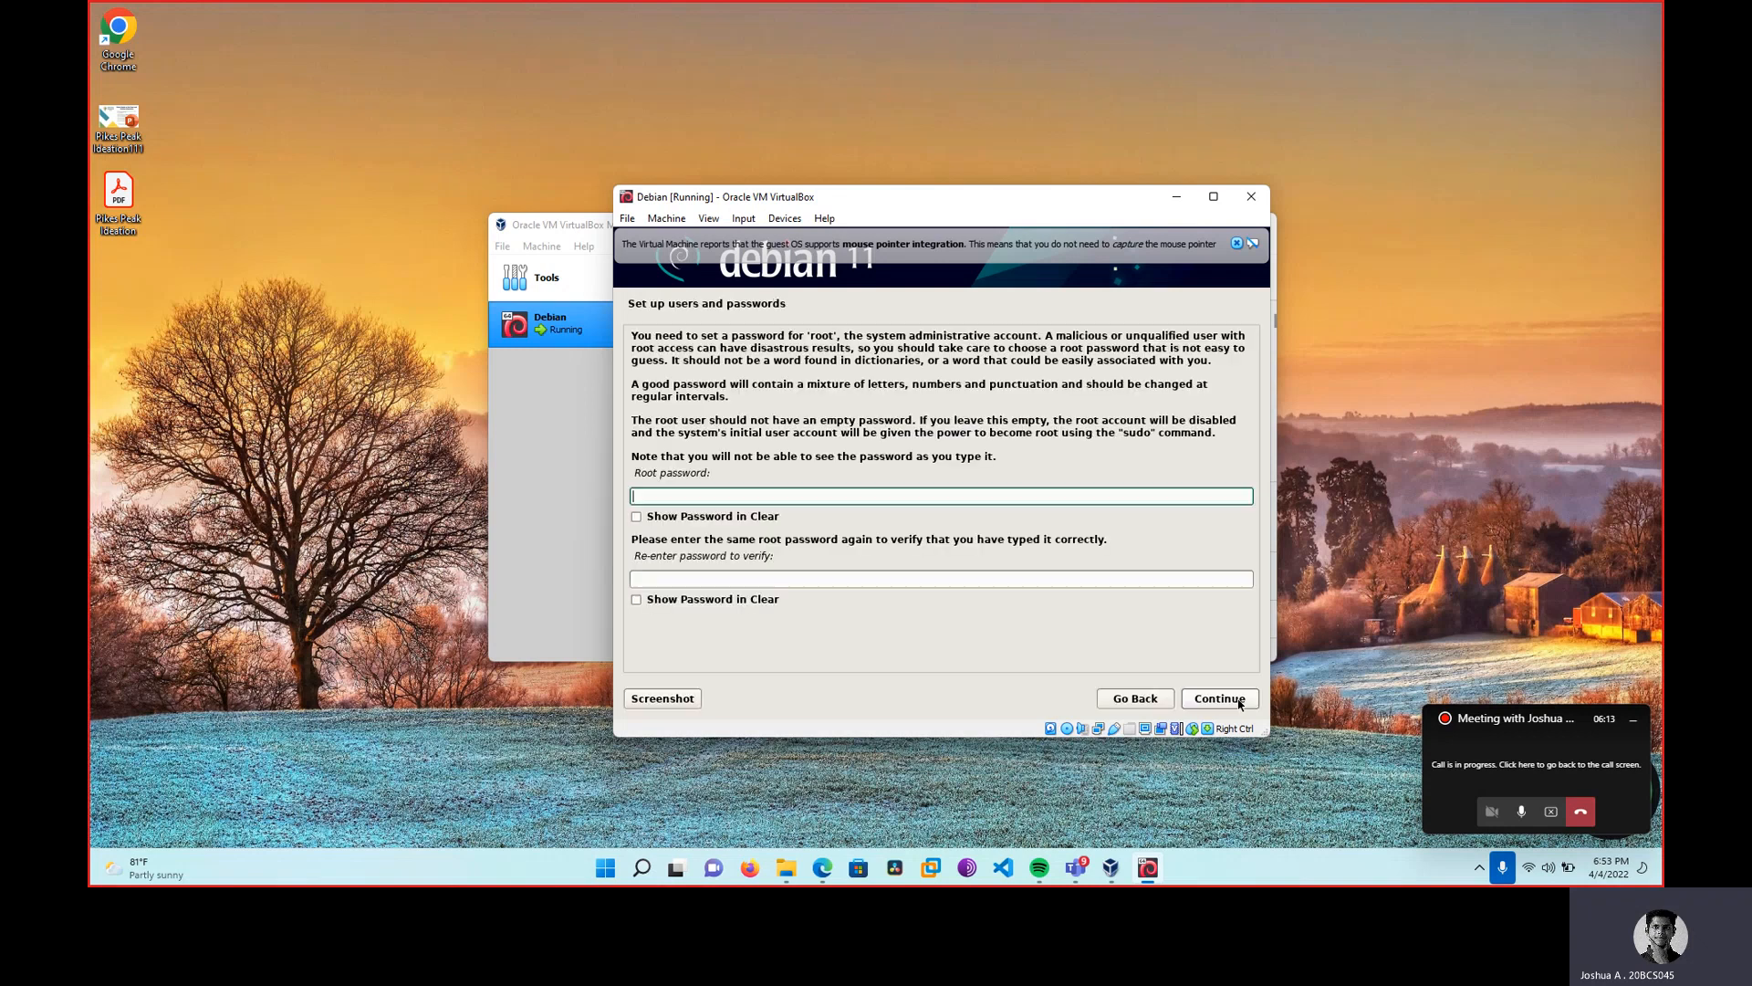
type("root")
Re-enter the root password to confirm it and continue.
left_click(1206, 572)
type("root")
left_click(1242, 700)
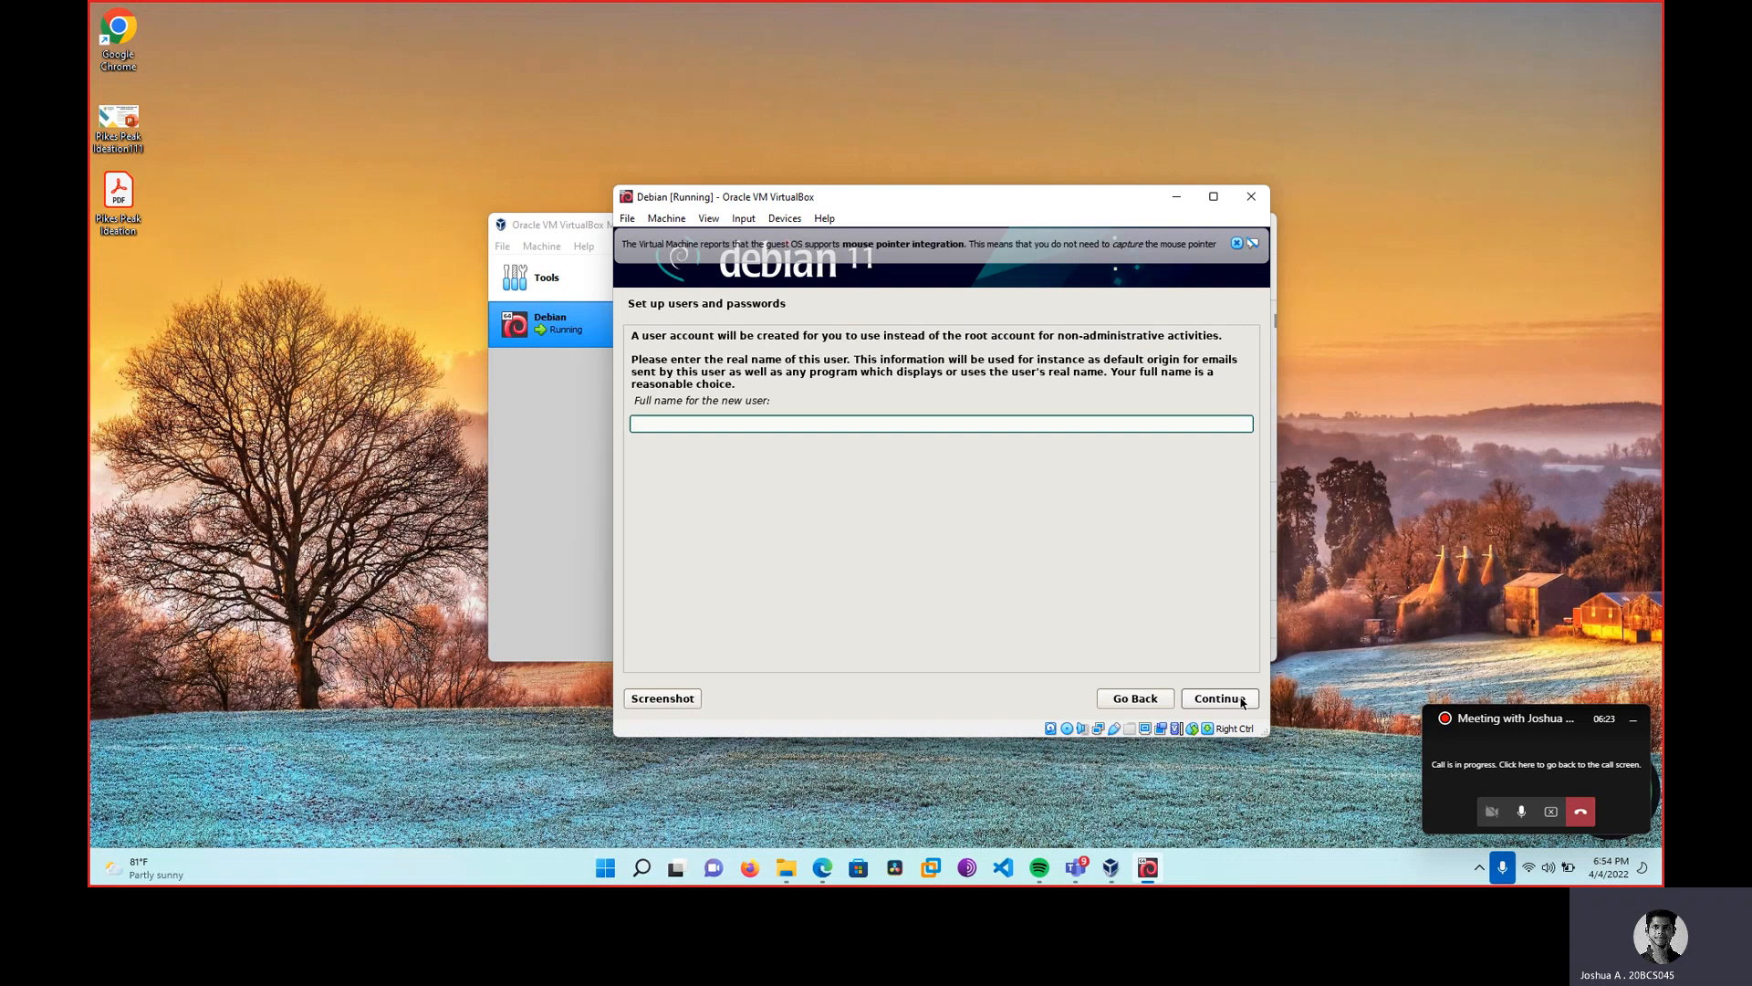
Enter the new user's full name, correcting a typo, and accept the suggested username.
type("josb=ua")
key("BackSpace")
key("BackSpace")
key("BackSpace")
key("BackSpace")
key("BackSpace")
type("shua")
left_click(1227, 704)
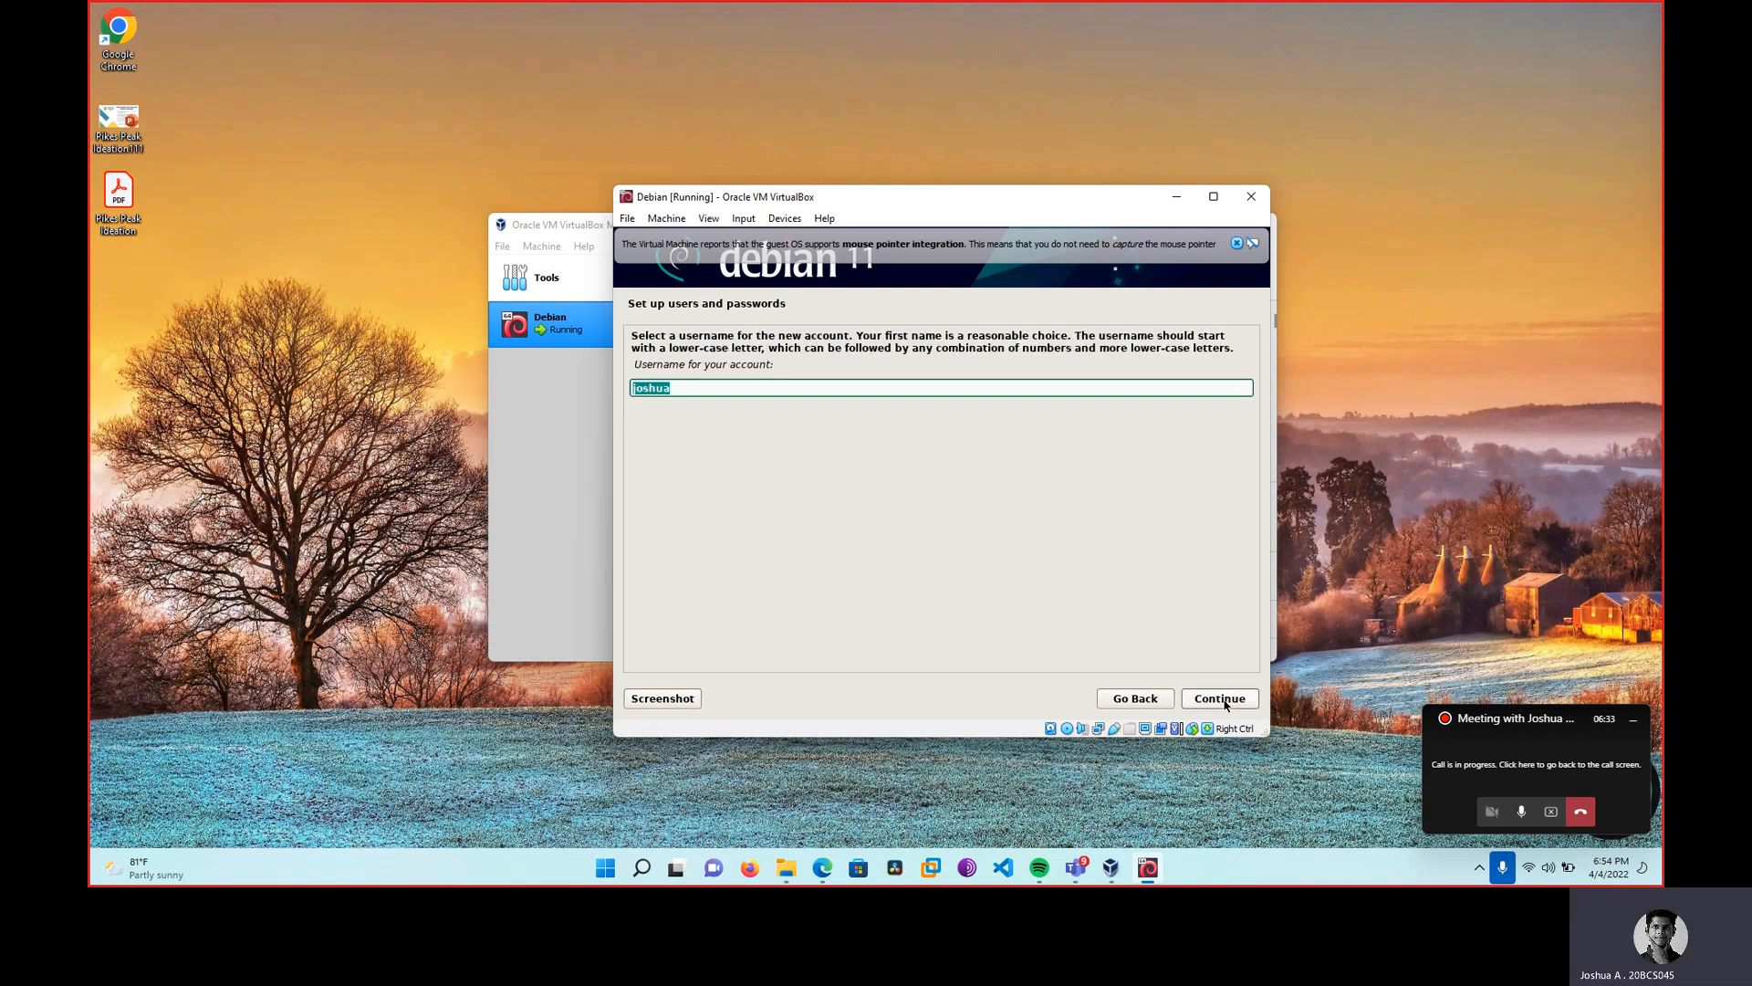
left_click(1226, 705)
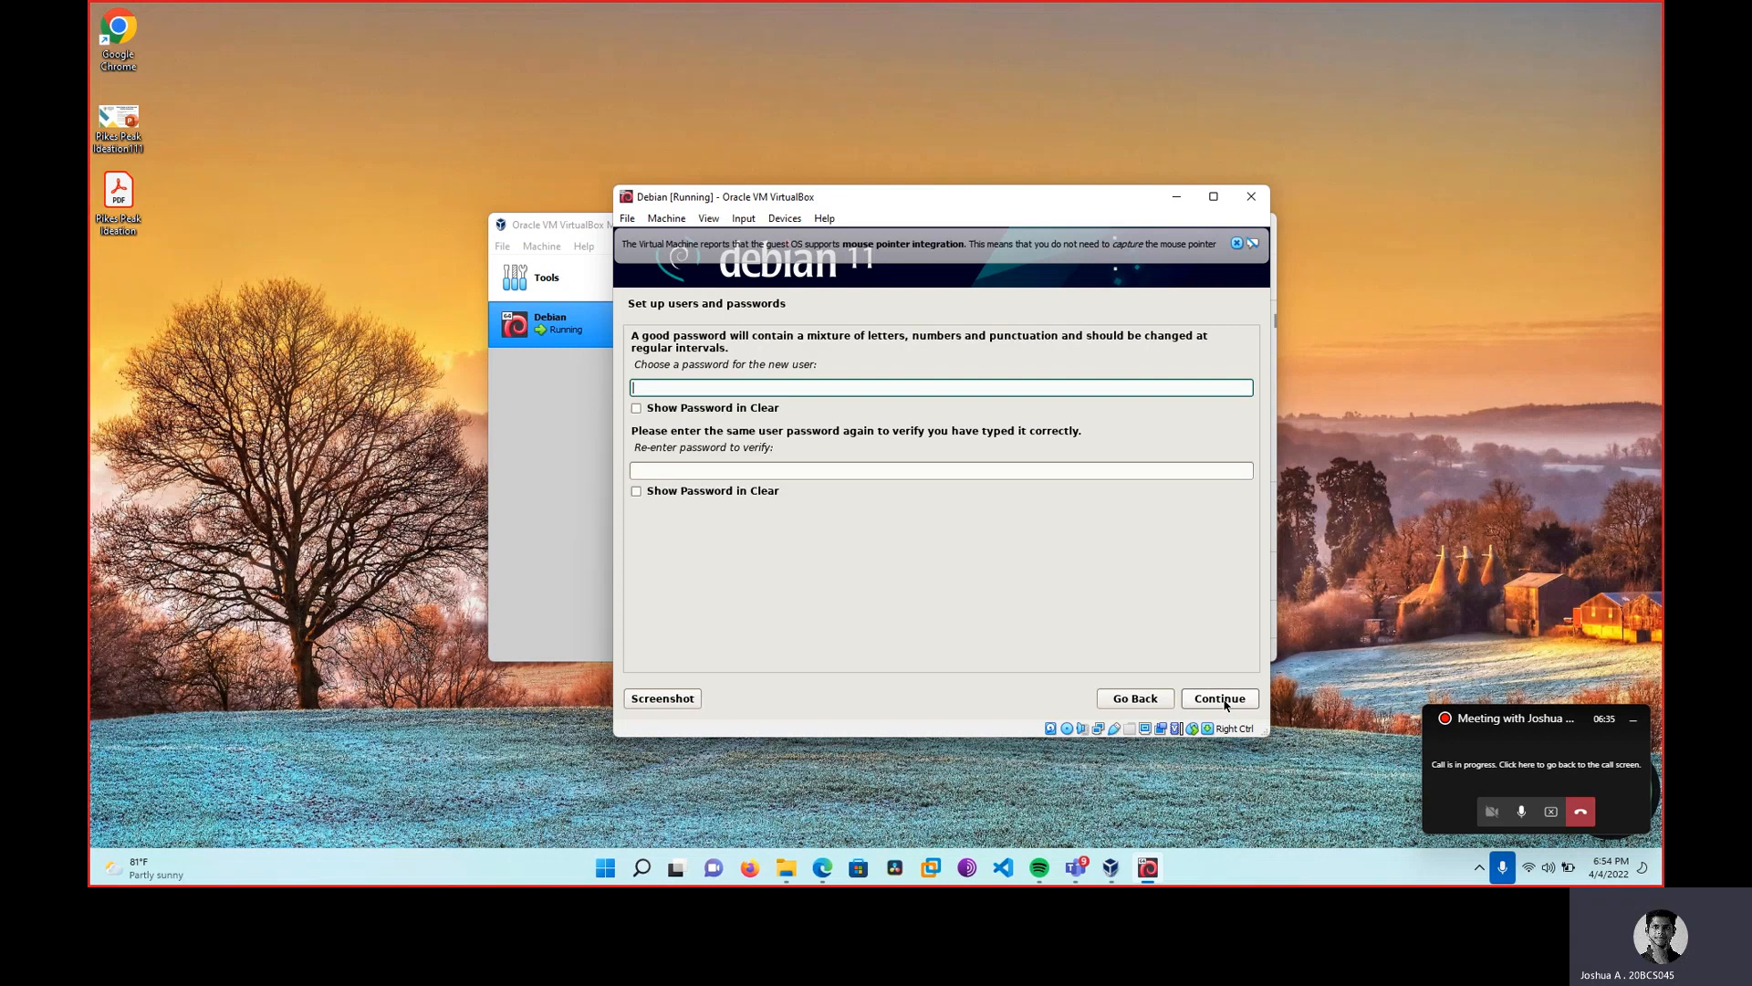
Set the new user's password, confirm it, and continue.
type("****")
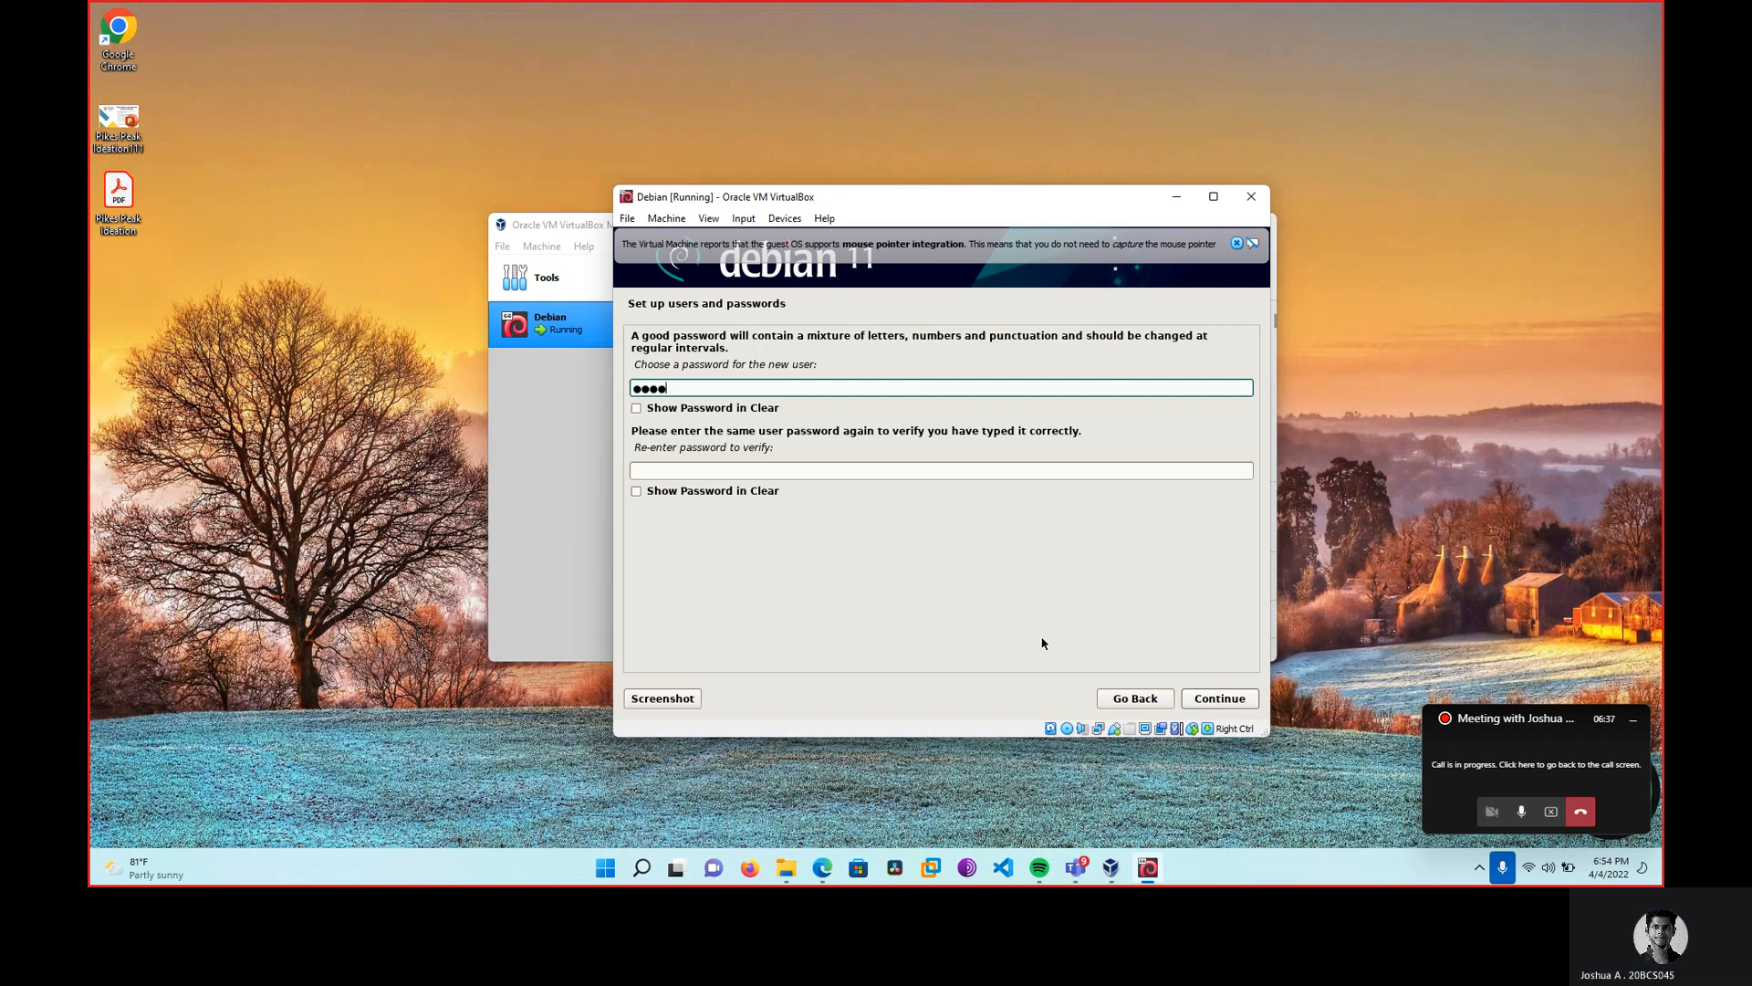
left_click(1014, 468)
type("****")
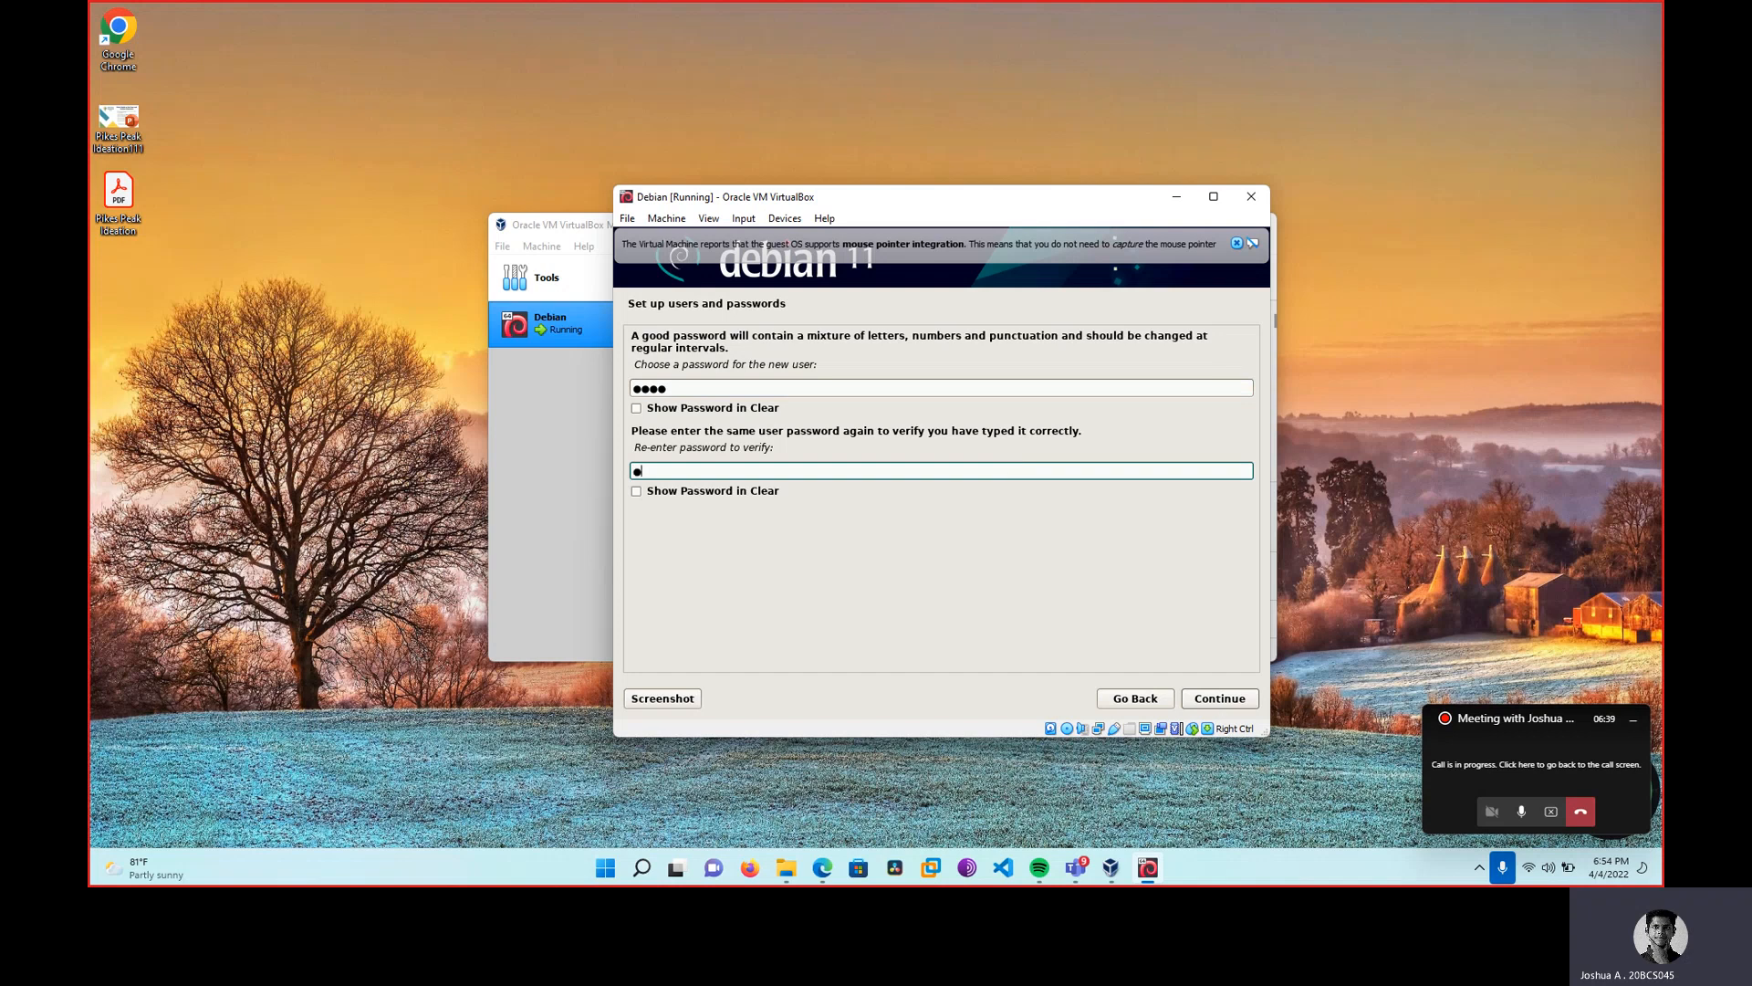
left_click(1216, 701)
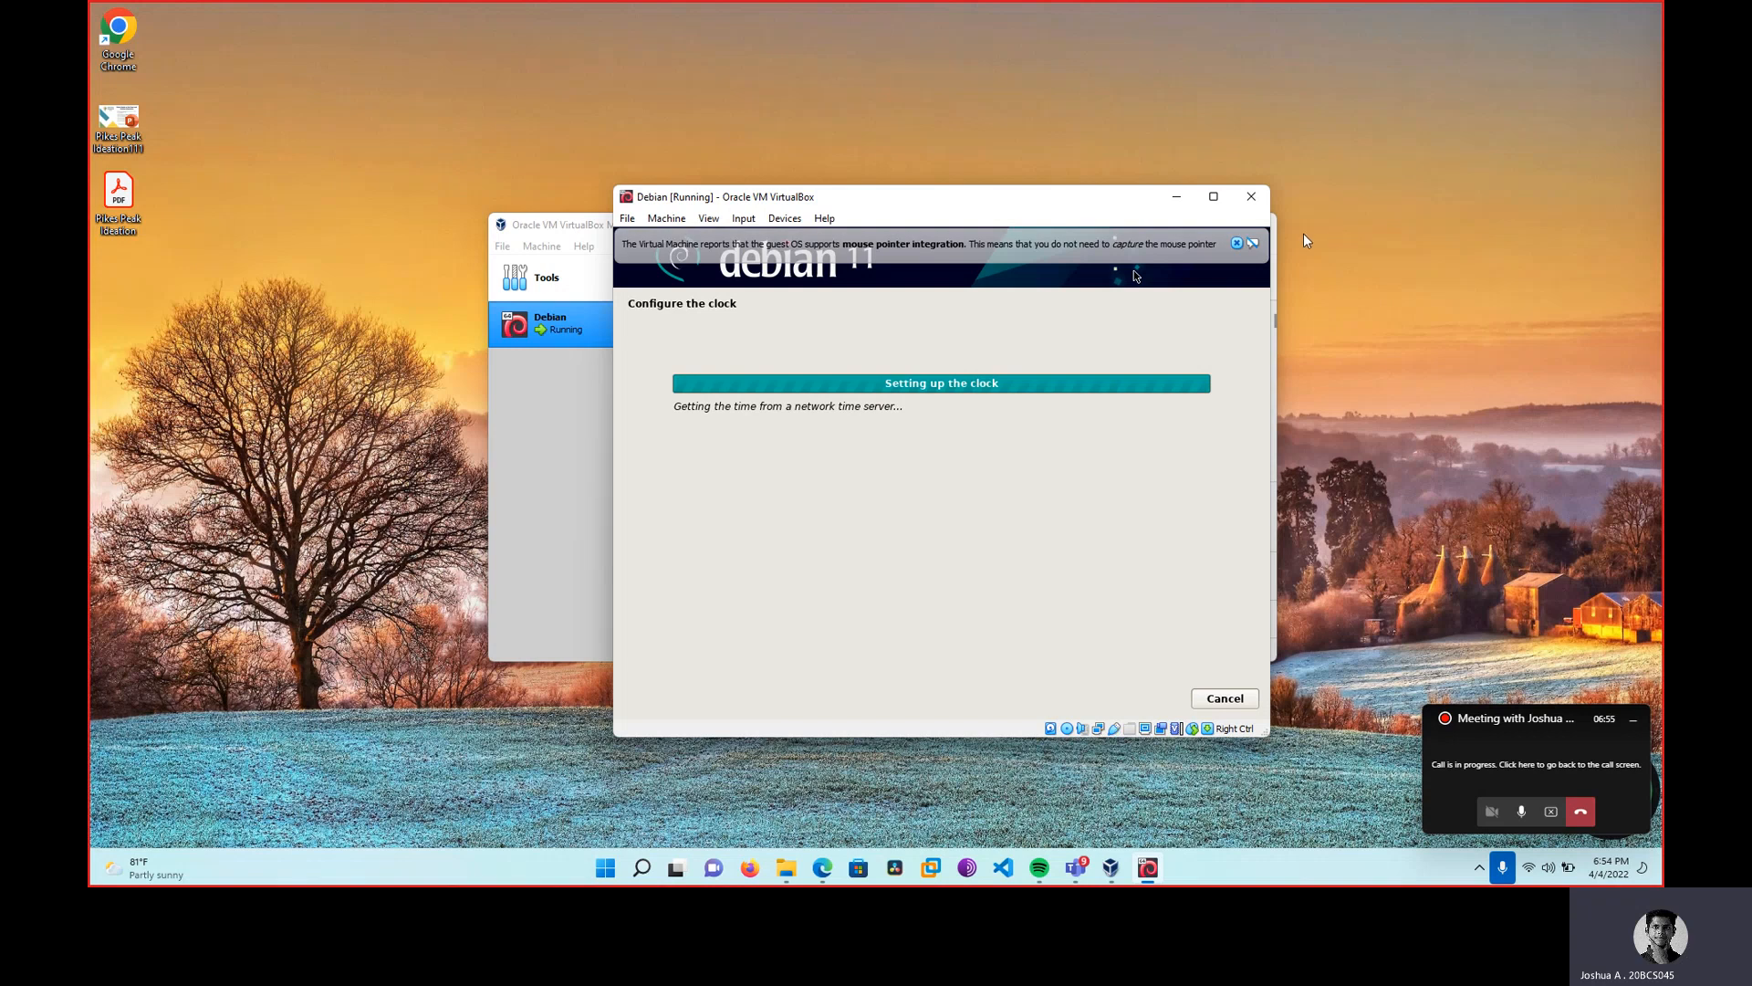
Dismiss the mouse integration notice, set the time zone to Eastern, and launch File Explorer.
left_click(1236, 245)
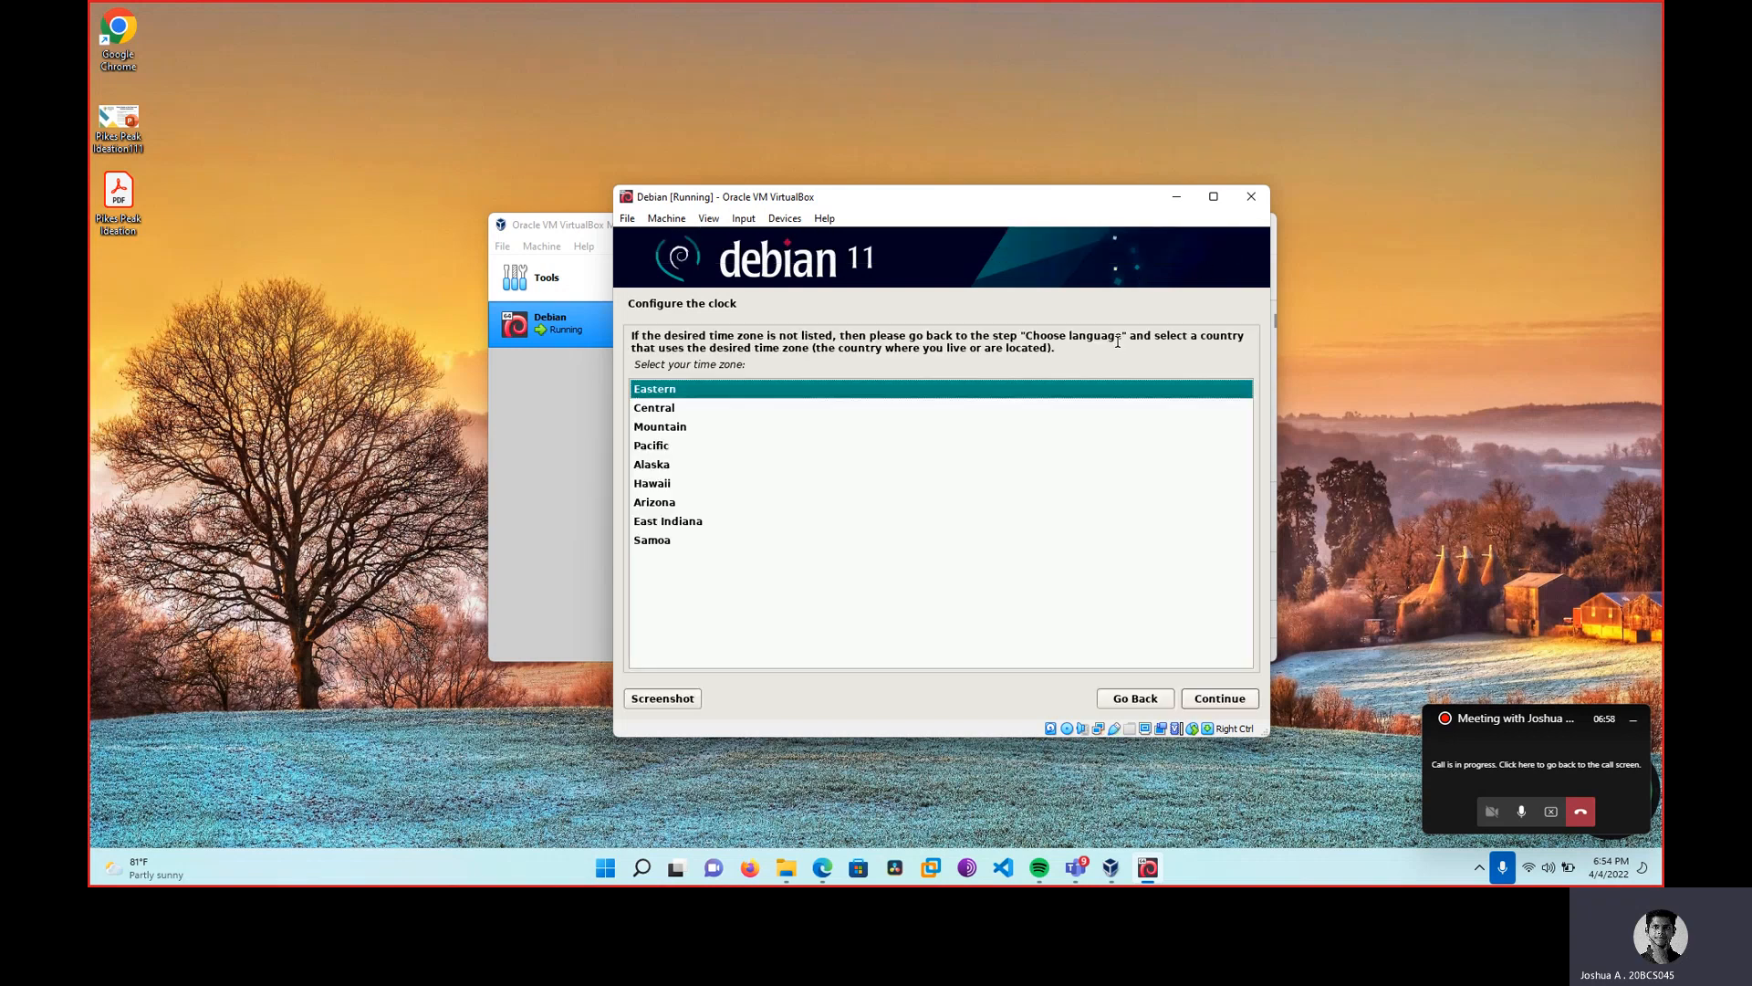
left_click(1230, 699)
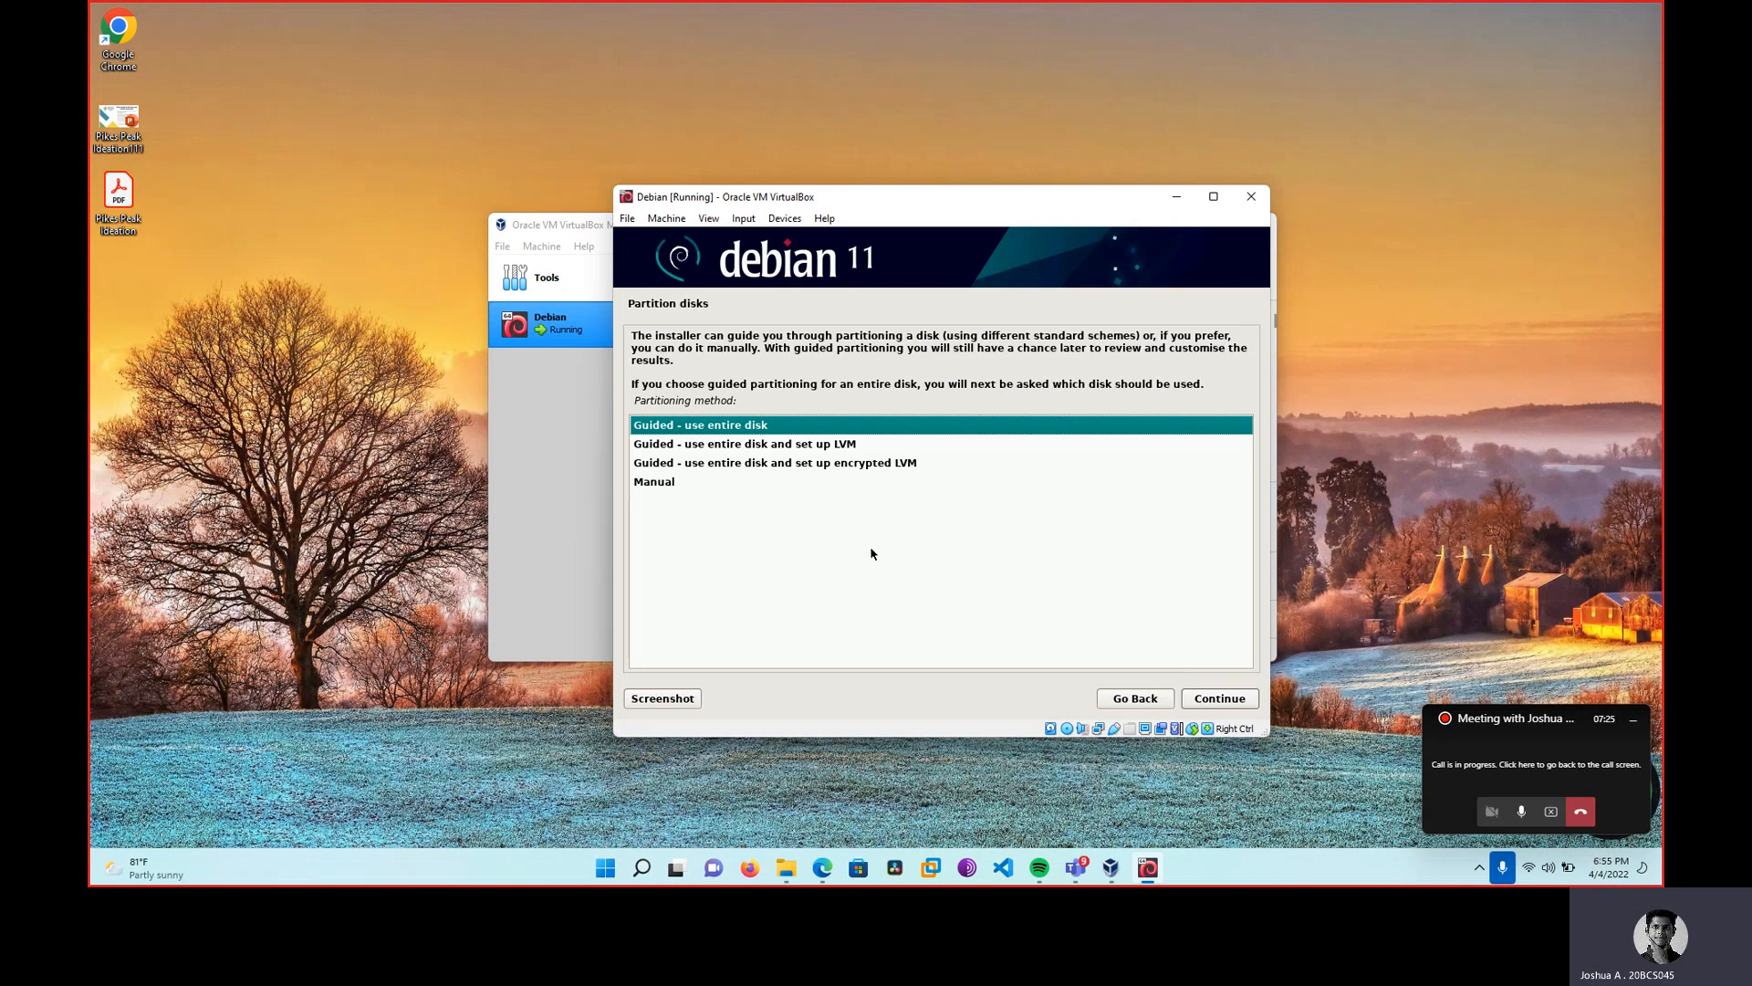
left_click(785, 869)
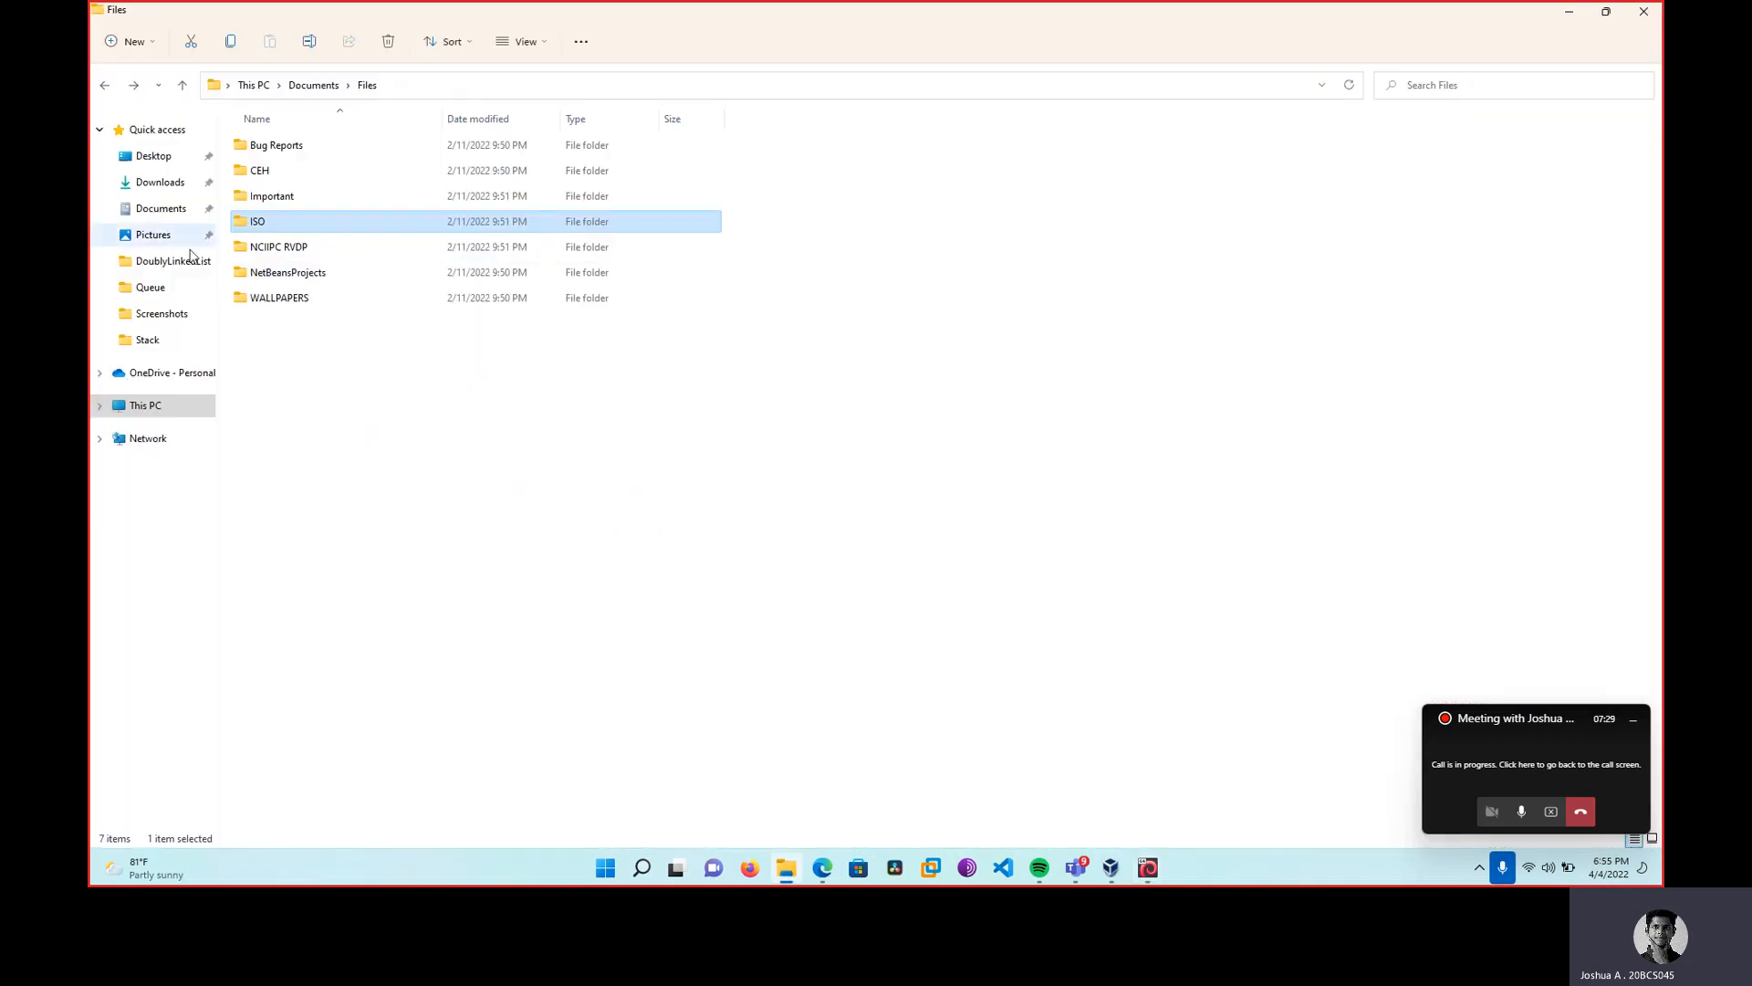
Check the top VM folder's size under Documents > Virtual Machines (17.9 GB), then return to VirtualBox.
left_click(155, 219)
double_click(282, 349)
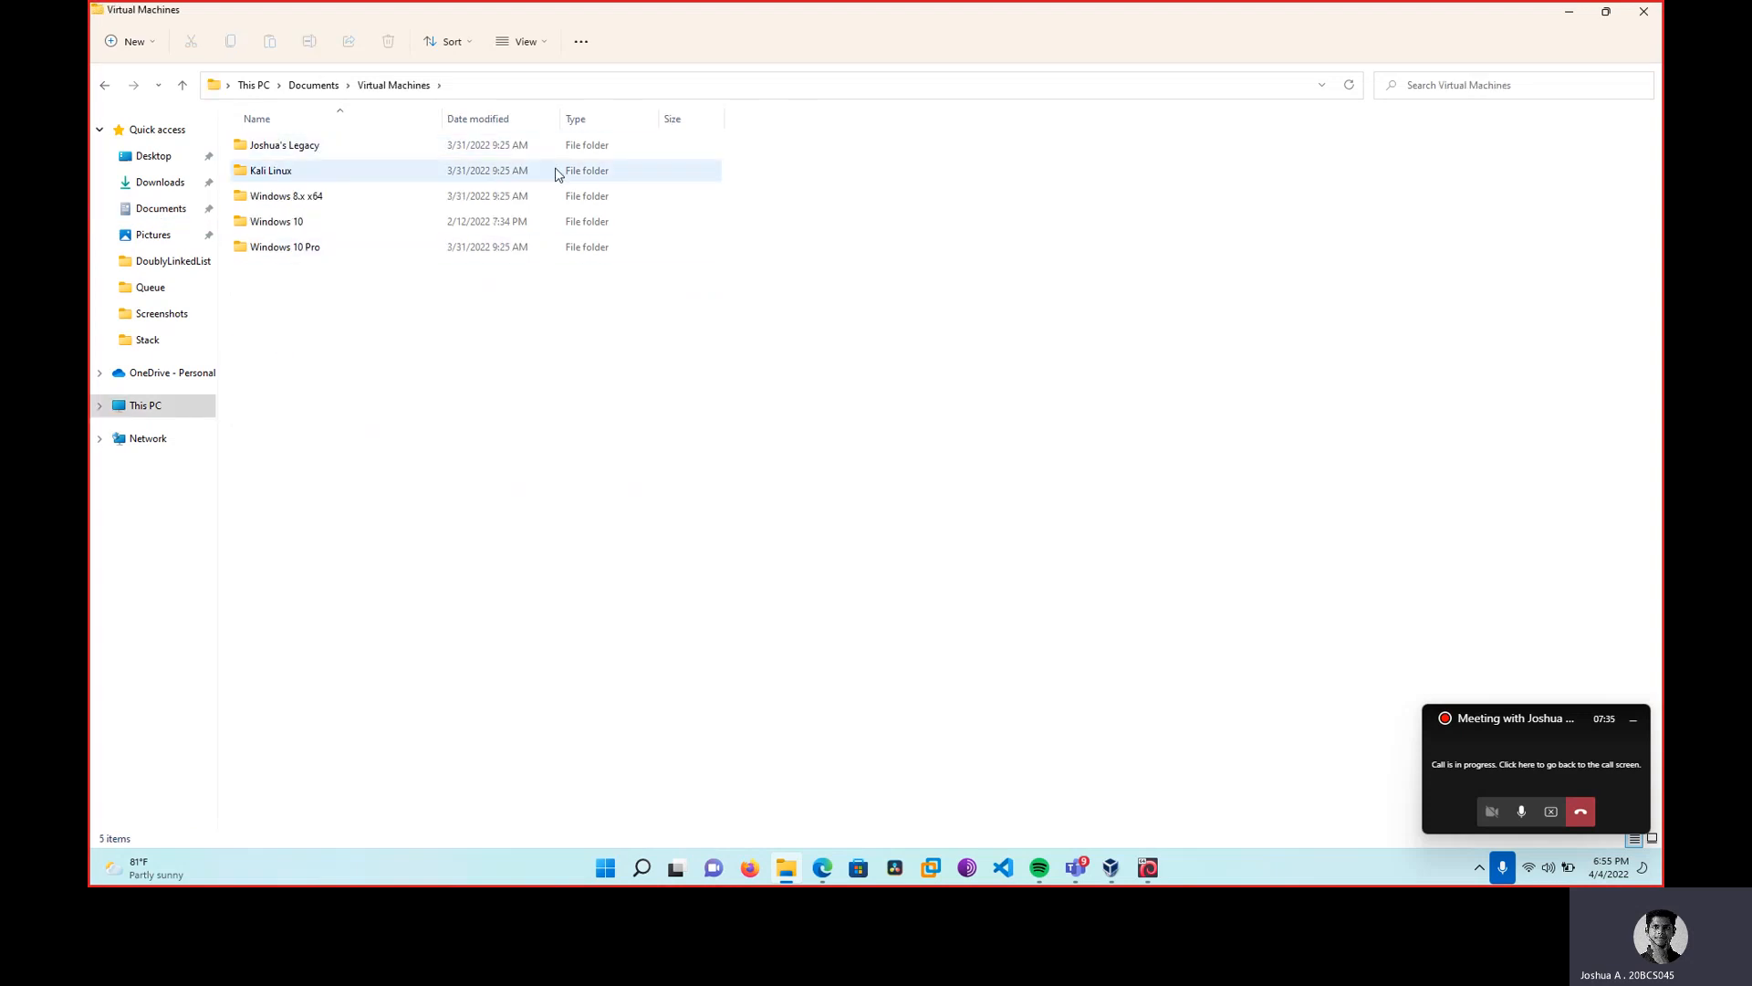
left_click_drag(764, 146, 647, 151)
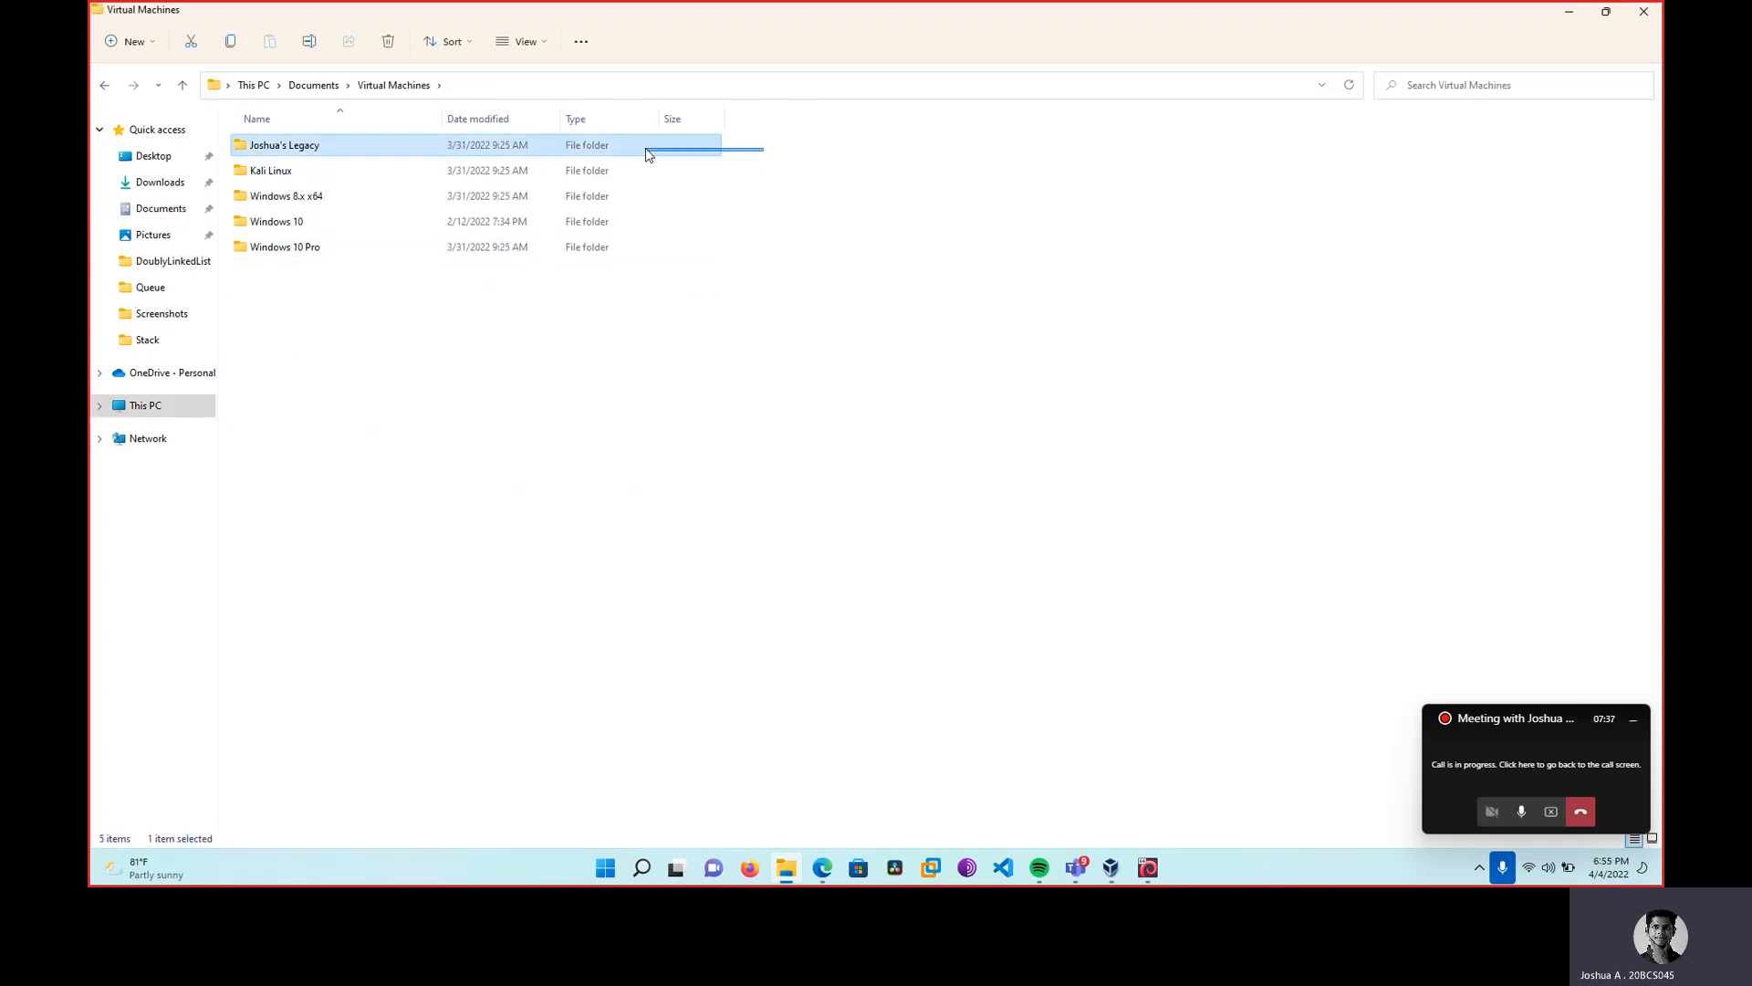
left_click_drag(647, 154, 647, 154)
right_click(642, 155)
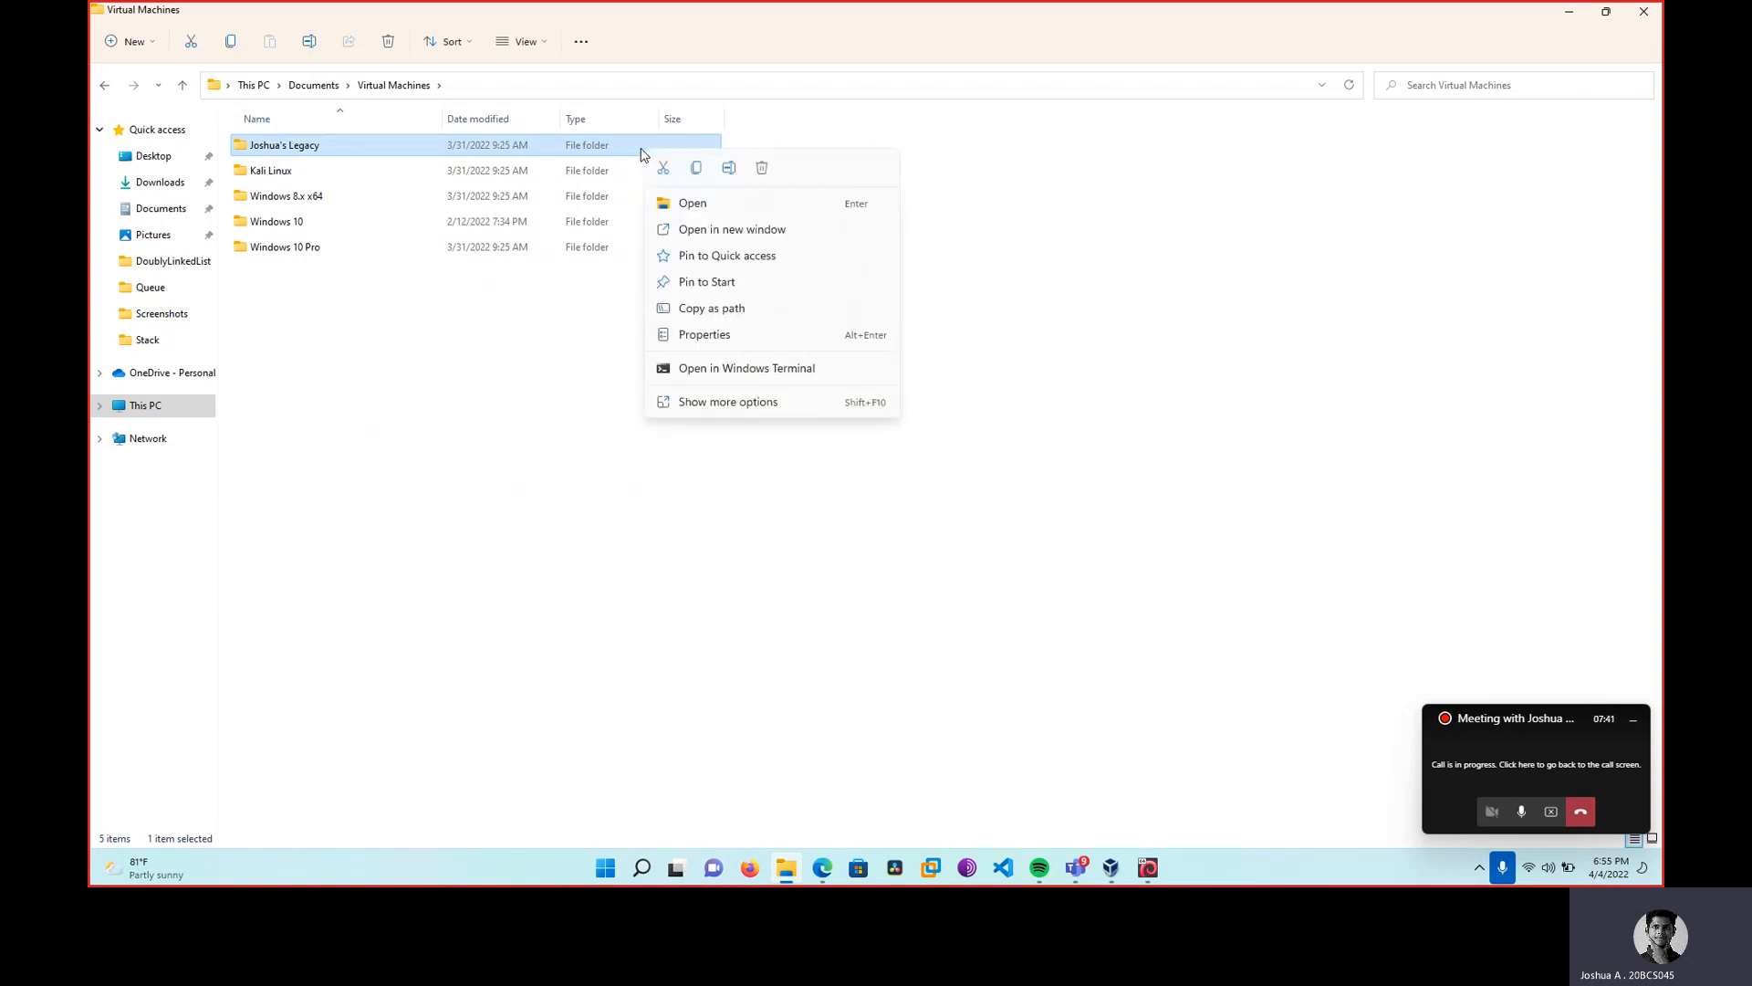
left_click(678, 404)
left_click(713, 716)
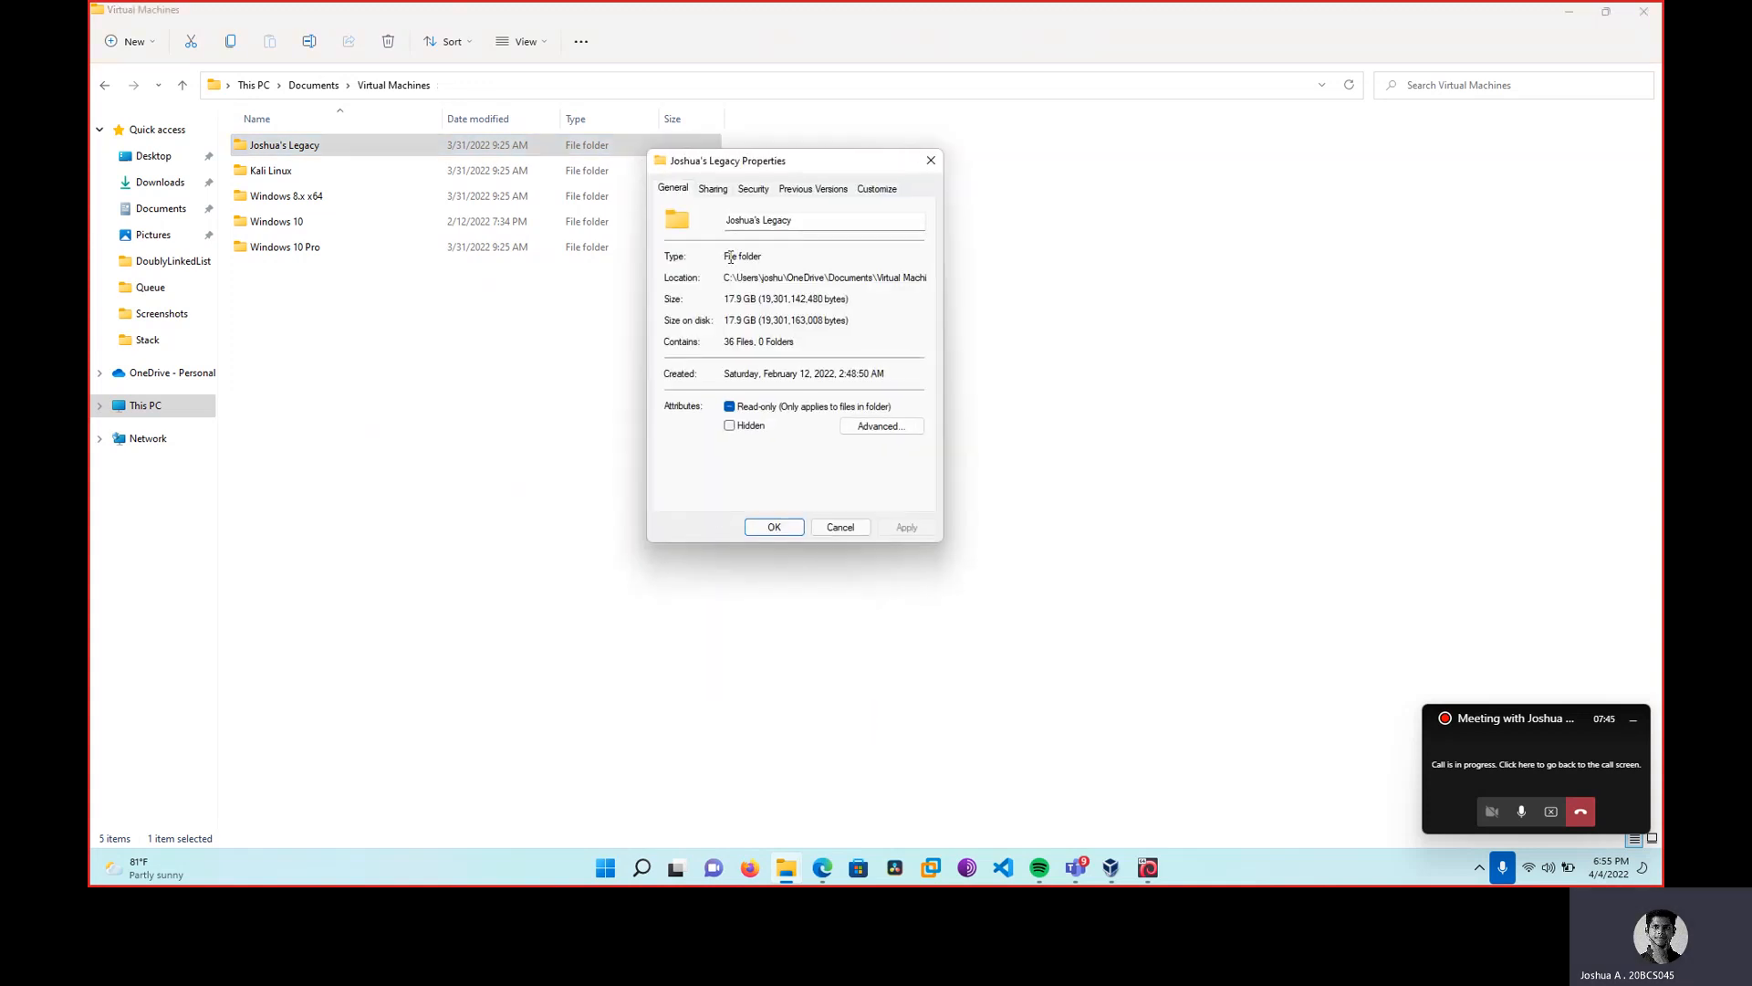
left_click_drag(726, 299, 757, 298)
left_click(931, 160)
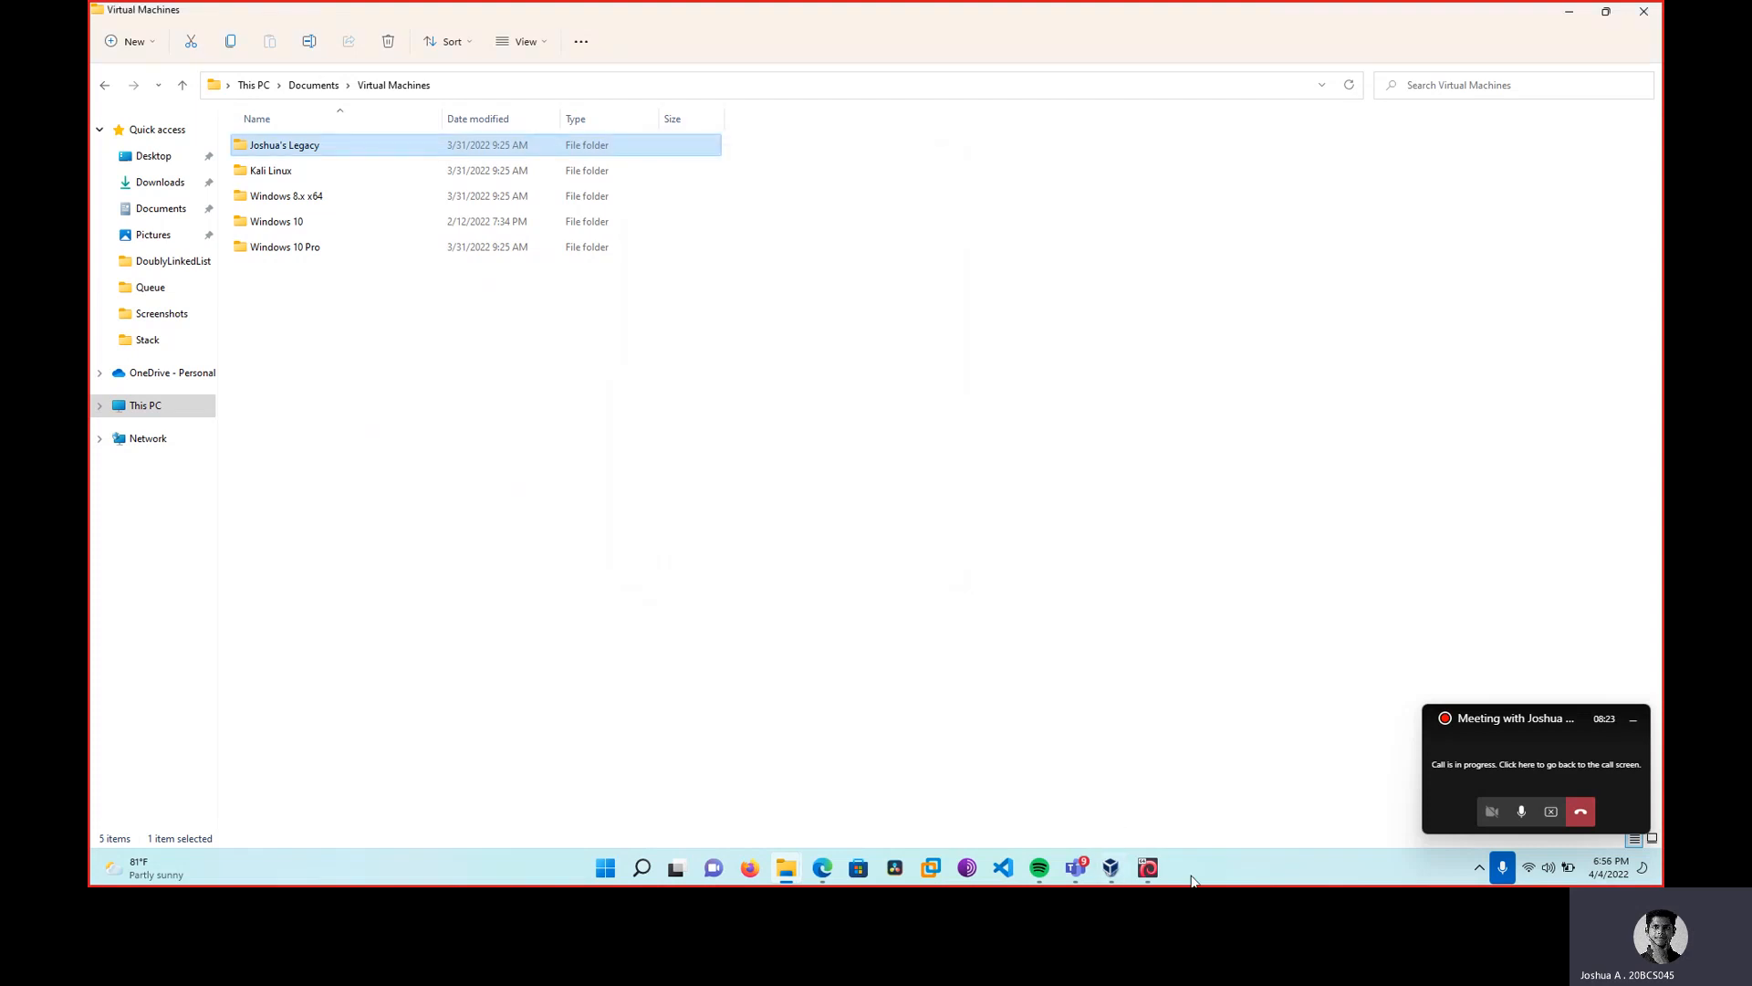
left_click(1148, 867)
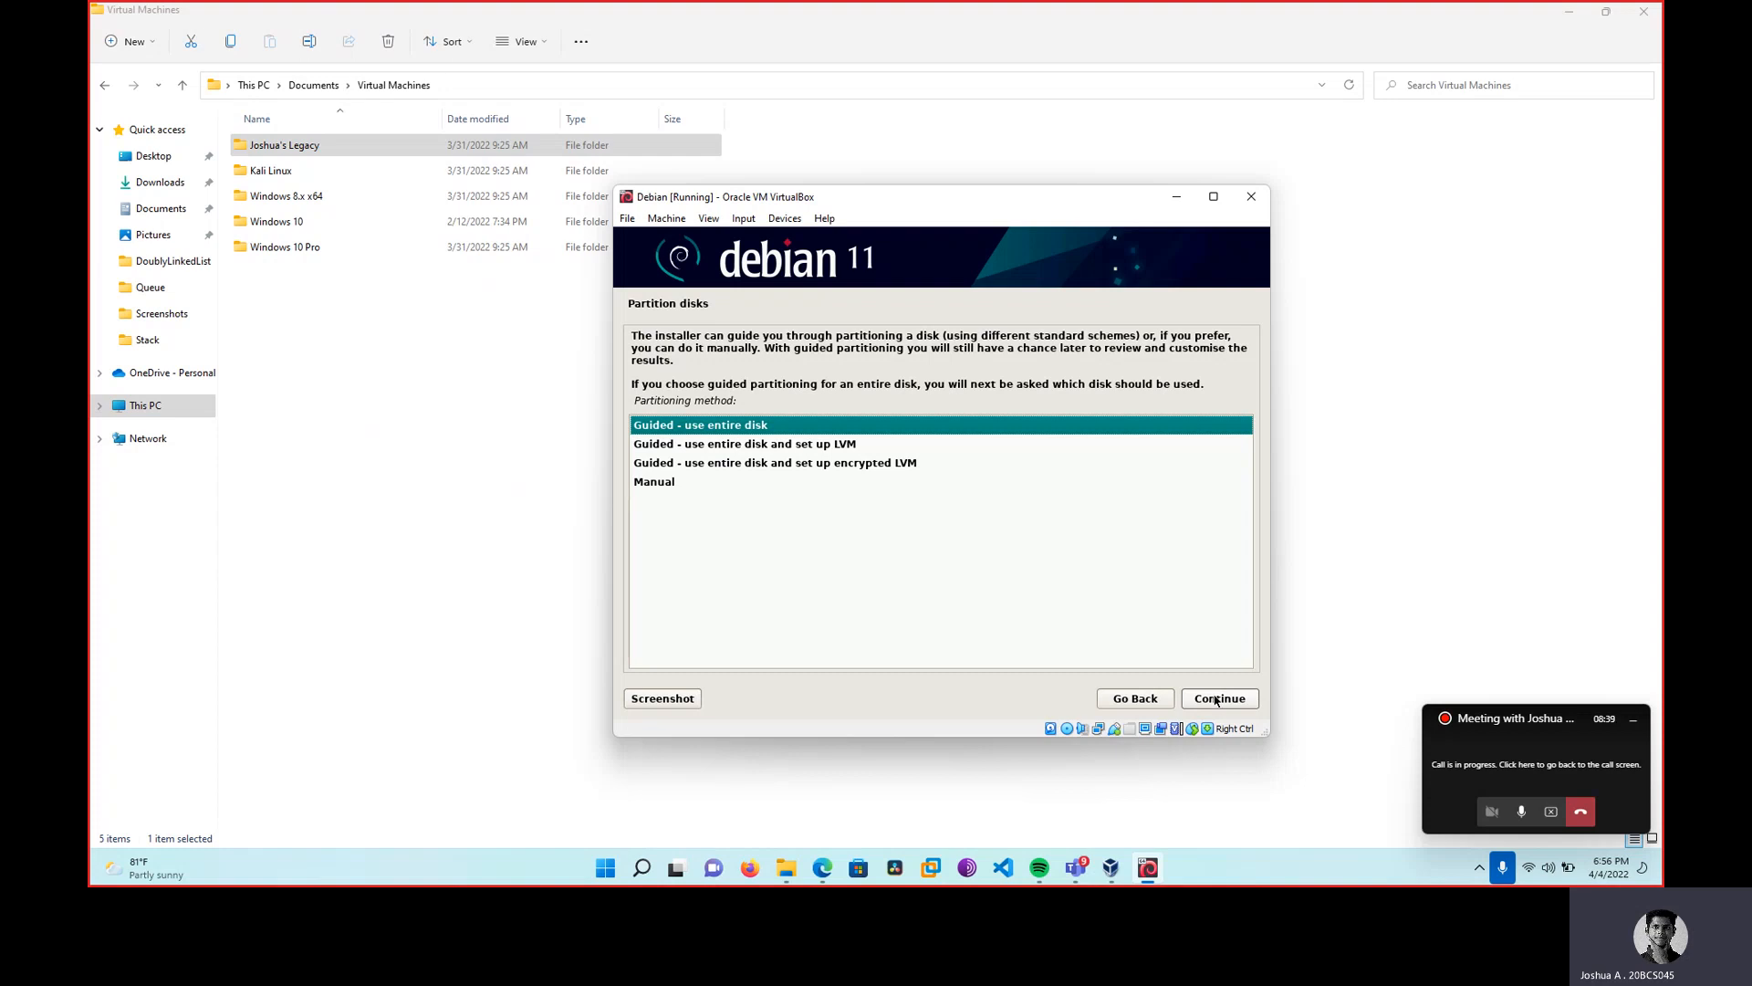
Partition the entire disk guided, with all files in one partition, and write the changes.
left_click(1220, 698)
left_click(1217, 698)
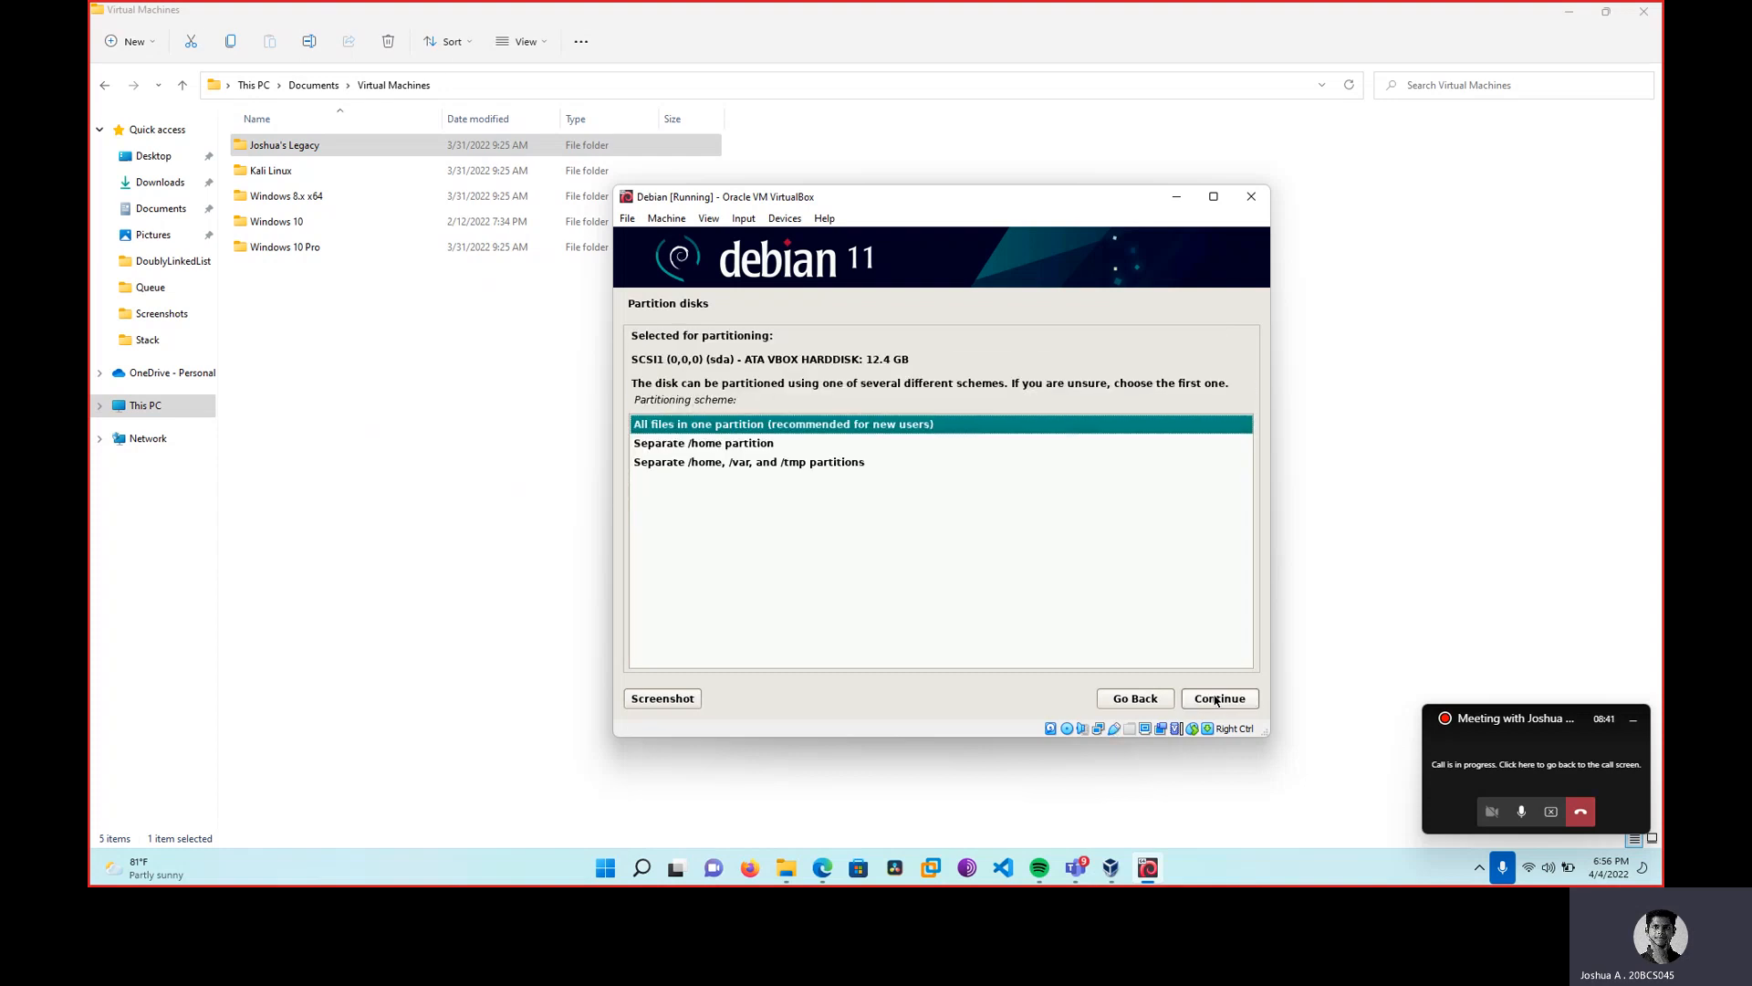
left_click(1217, 698)
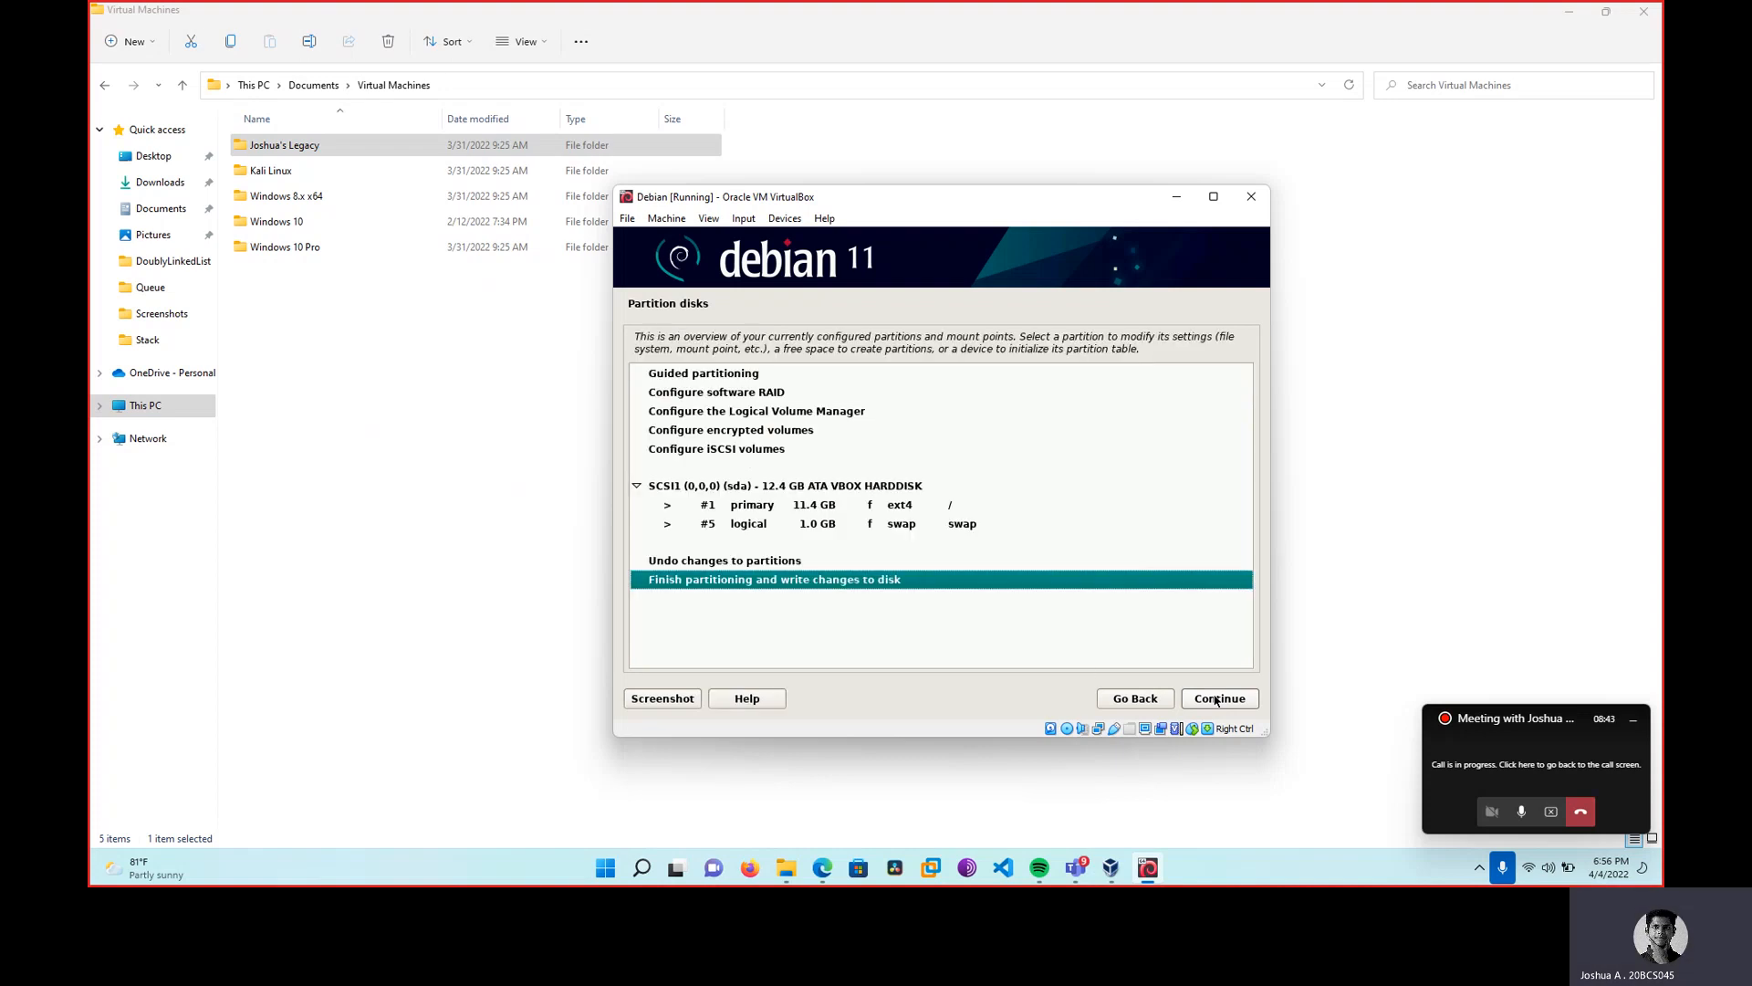
left_click(1219, 698)
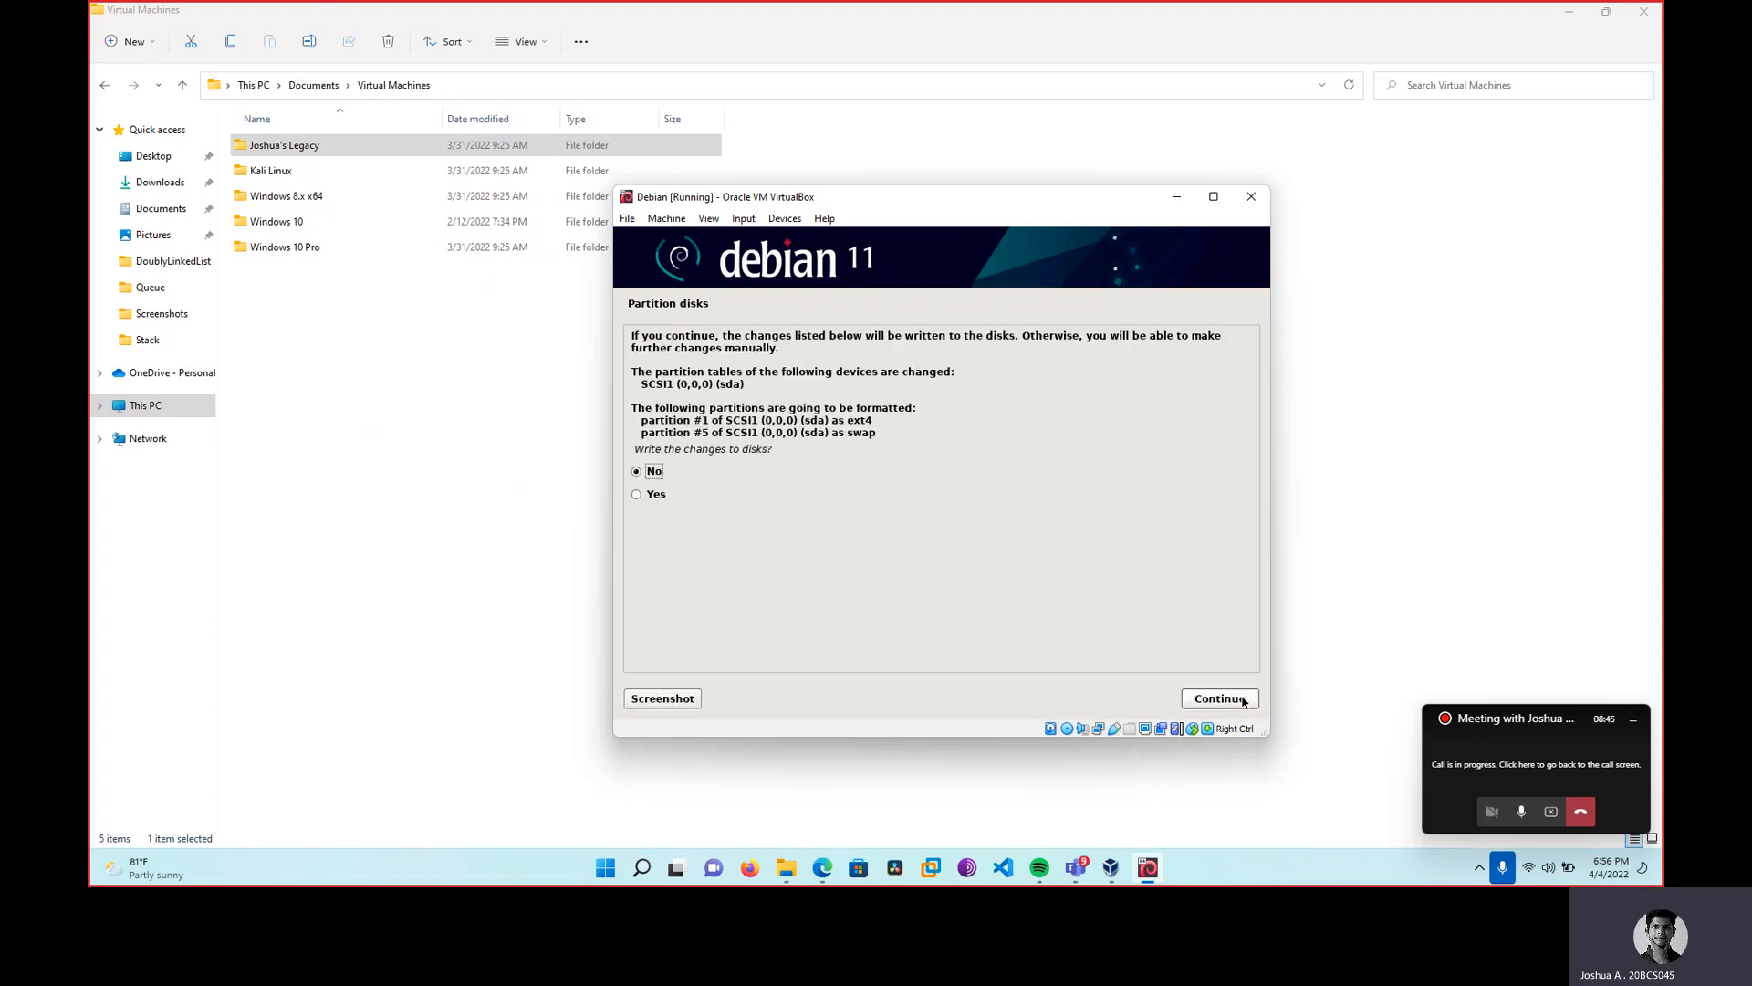
left_click(676, 495)
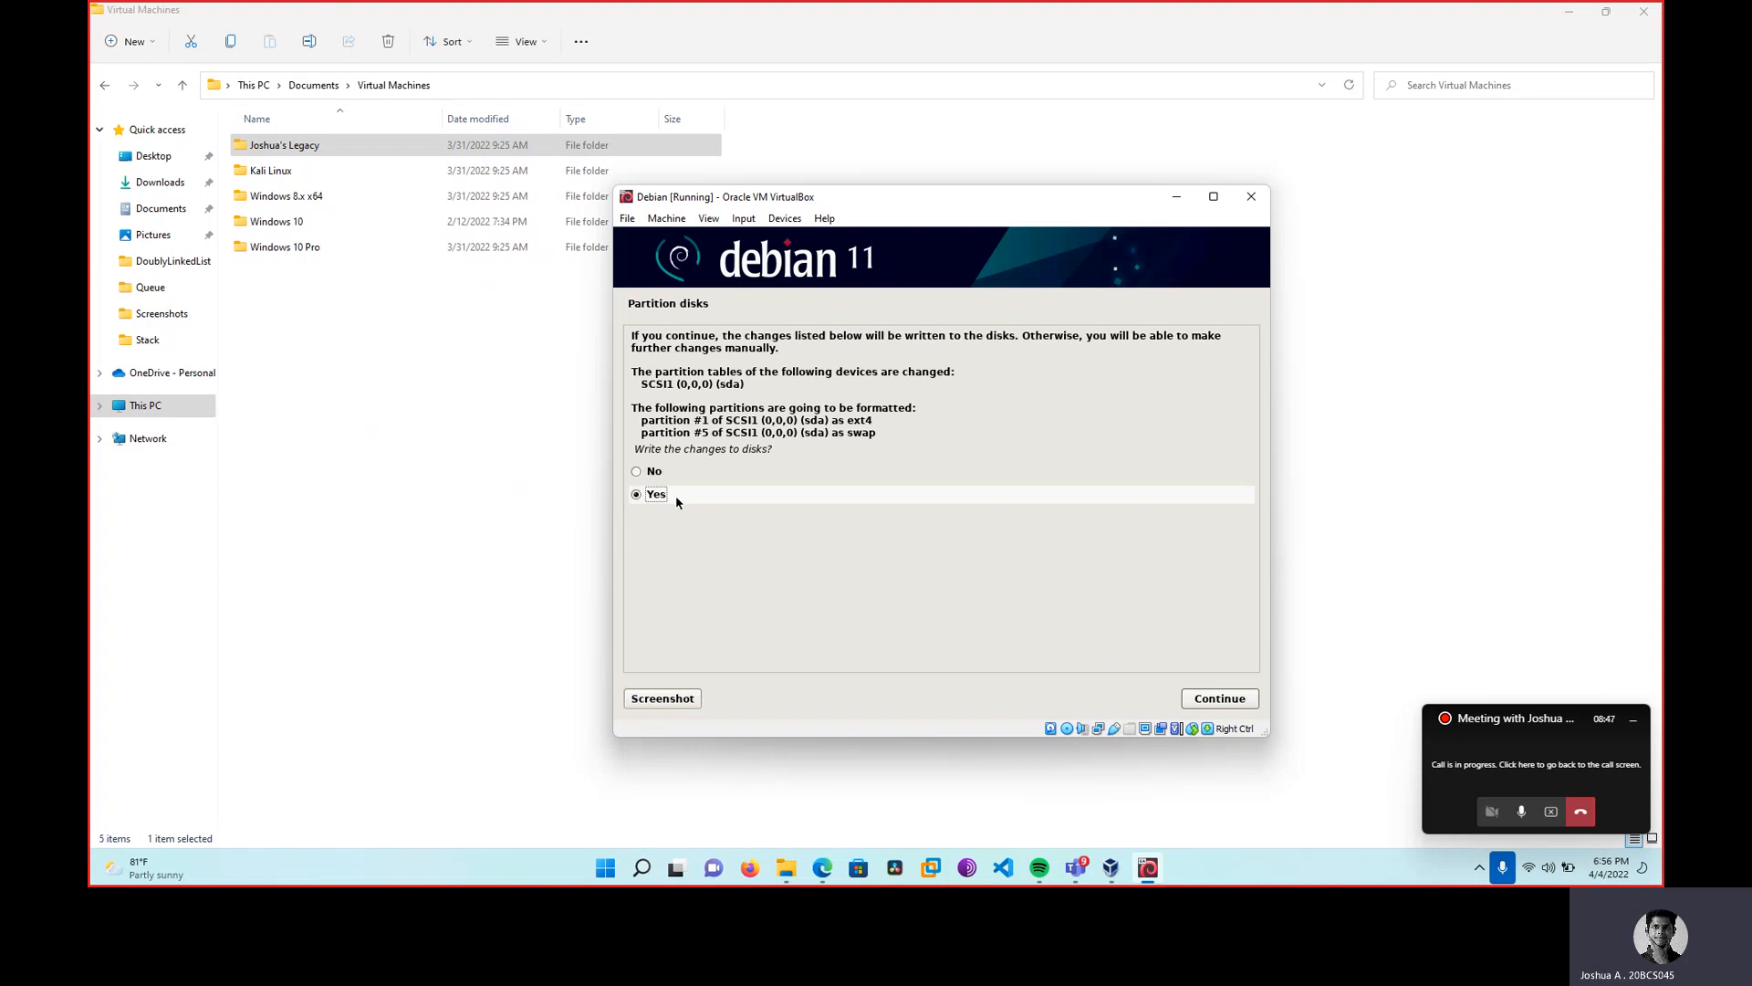
Start the base system install, then close the VM saving its machine state.
left_click(1218, 698)
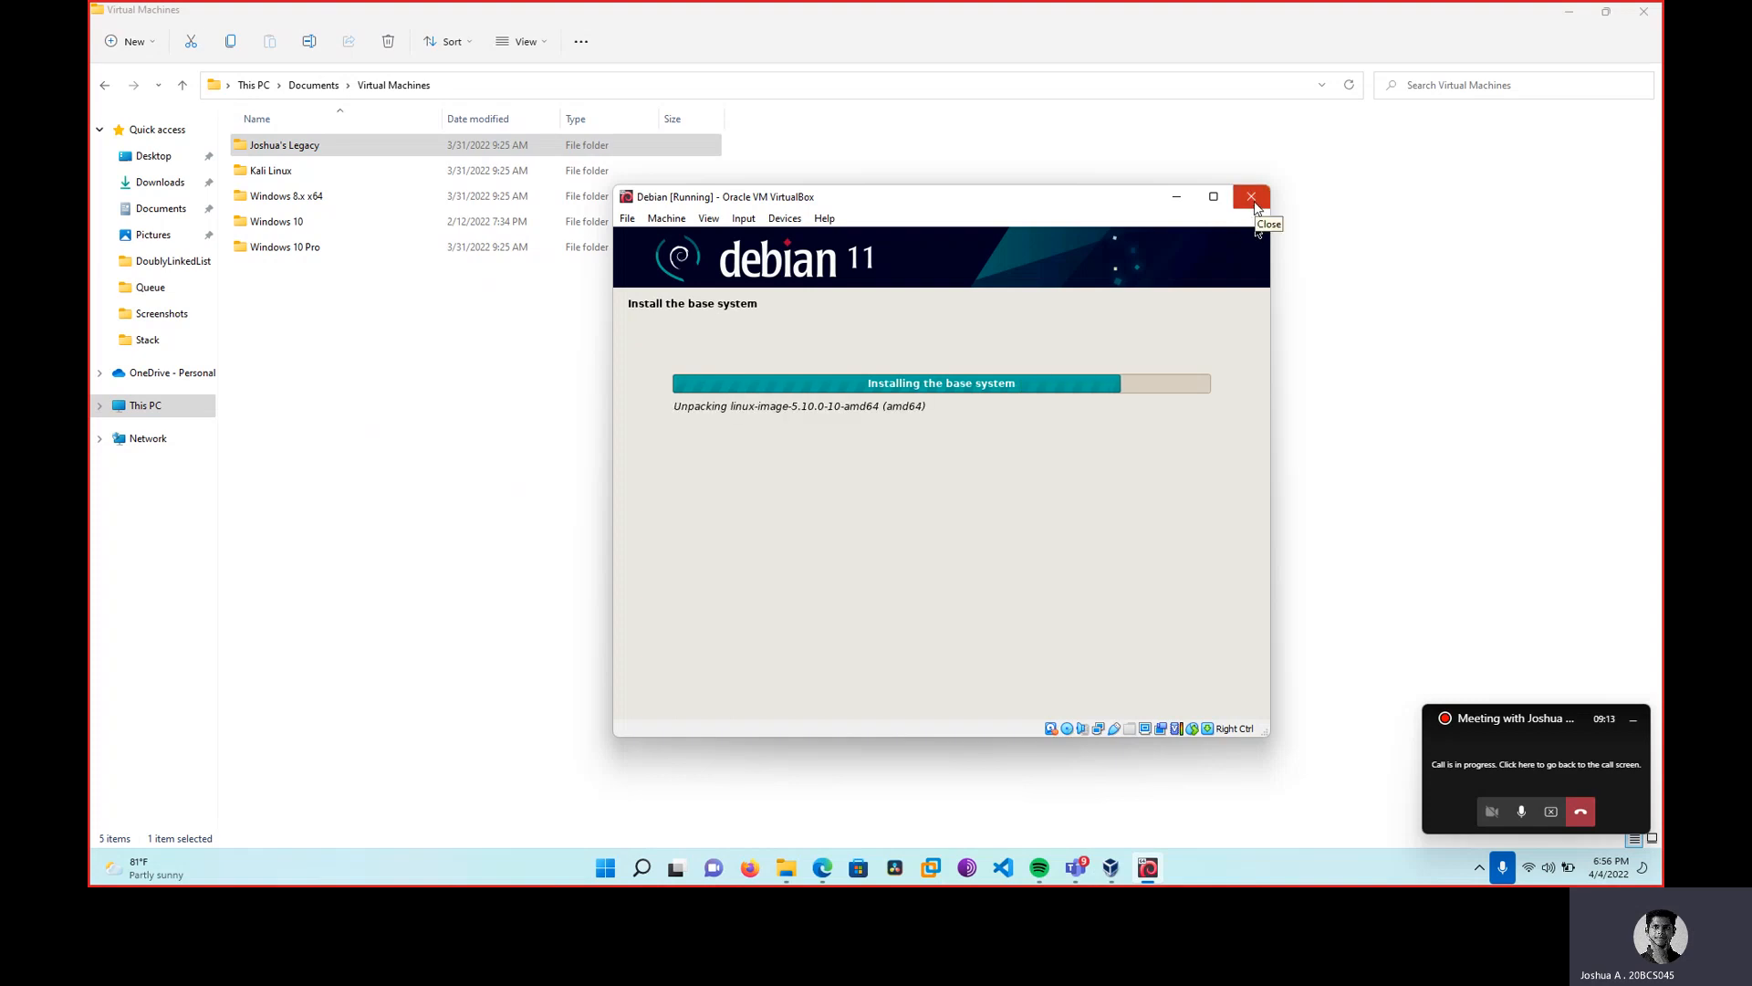
left_click(1253, 205)
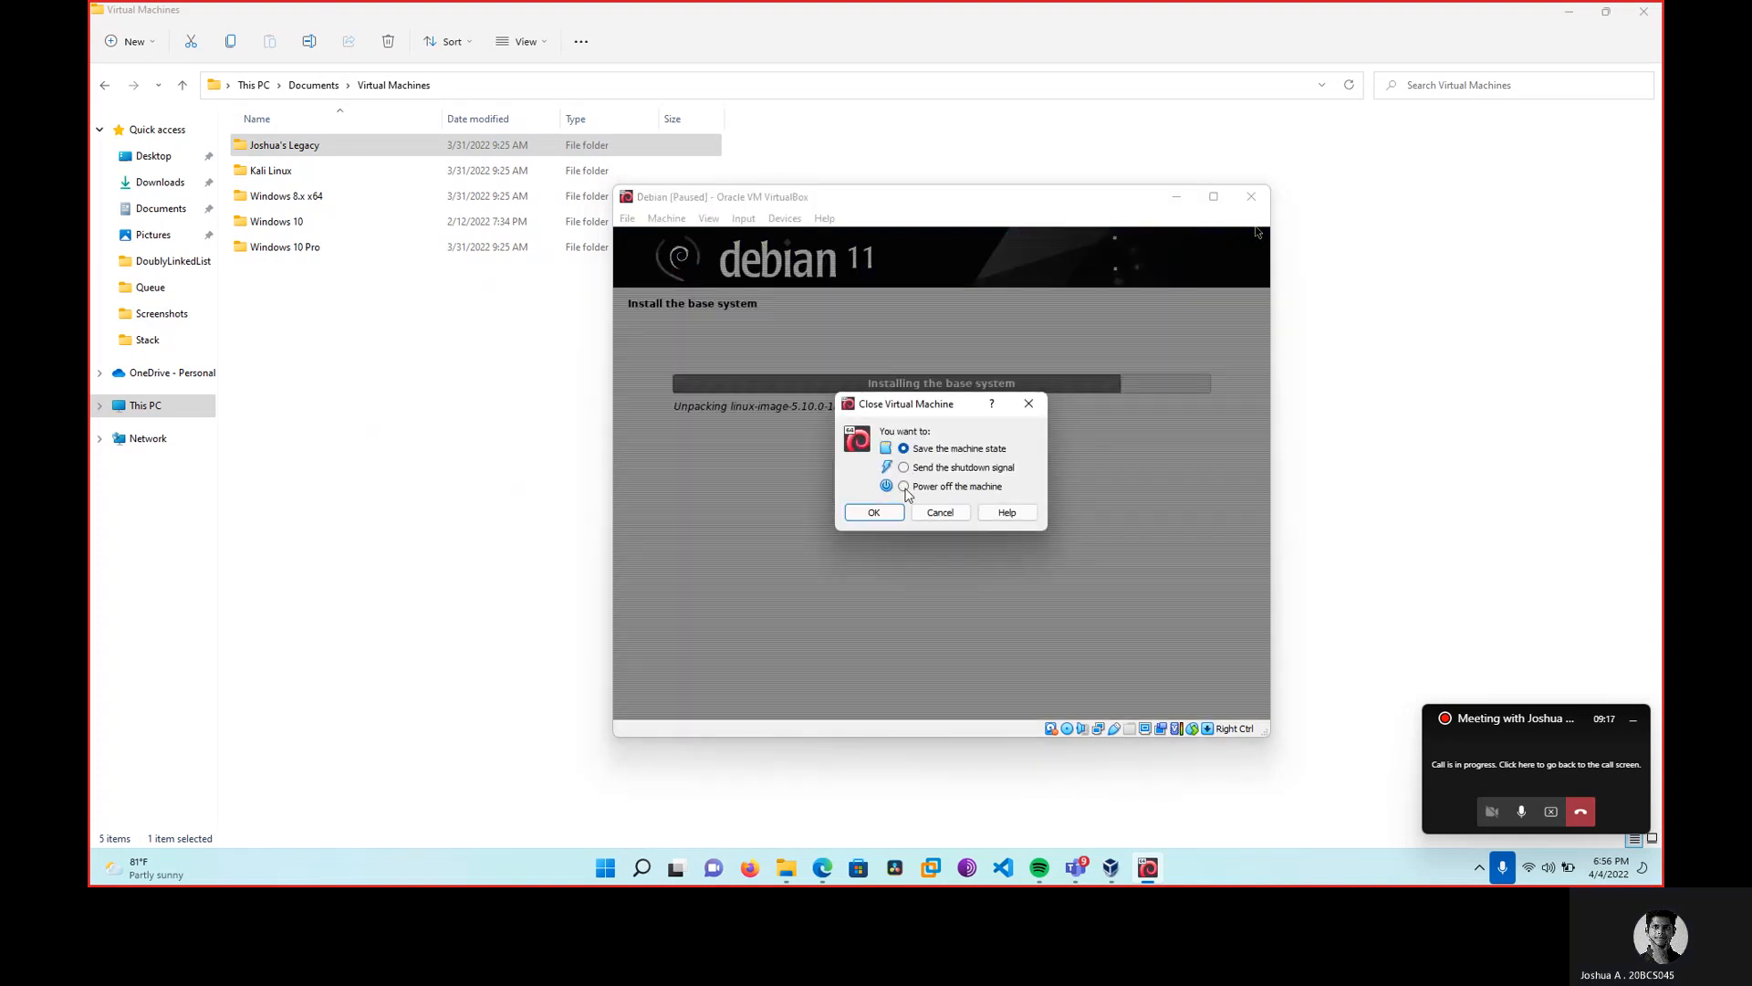
left_click(874, 513)
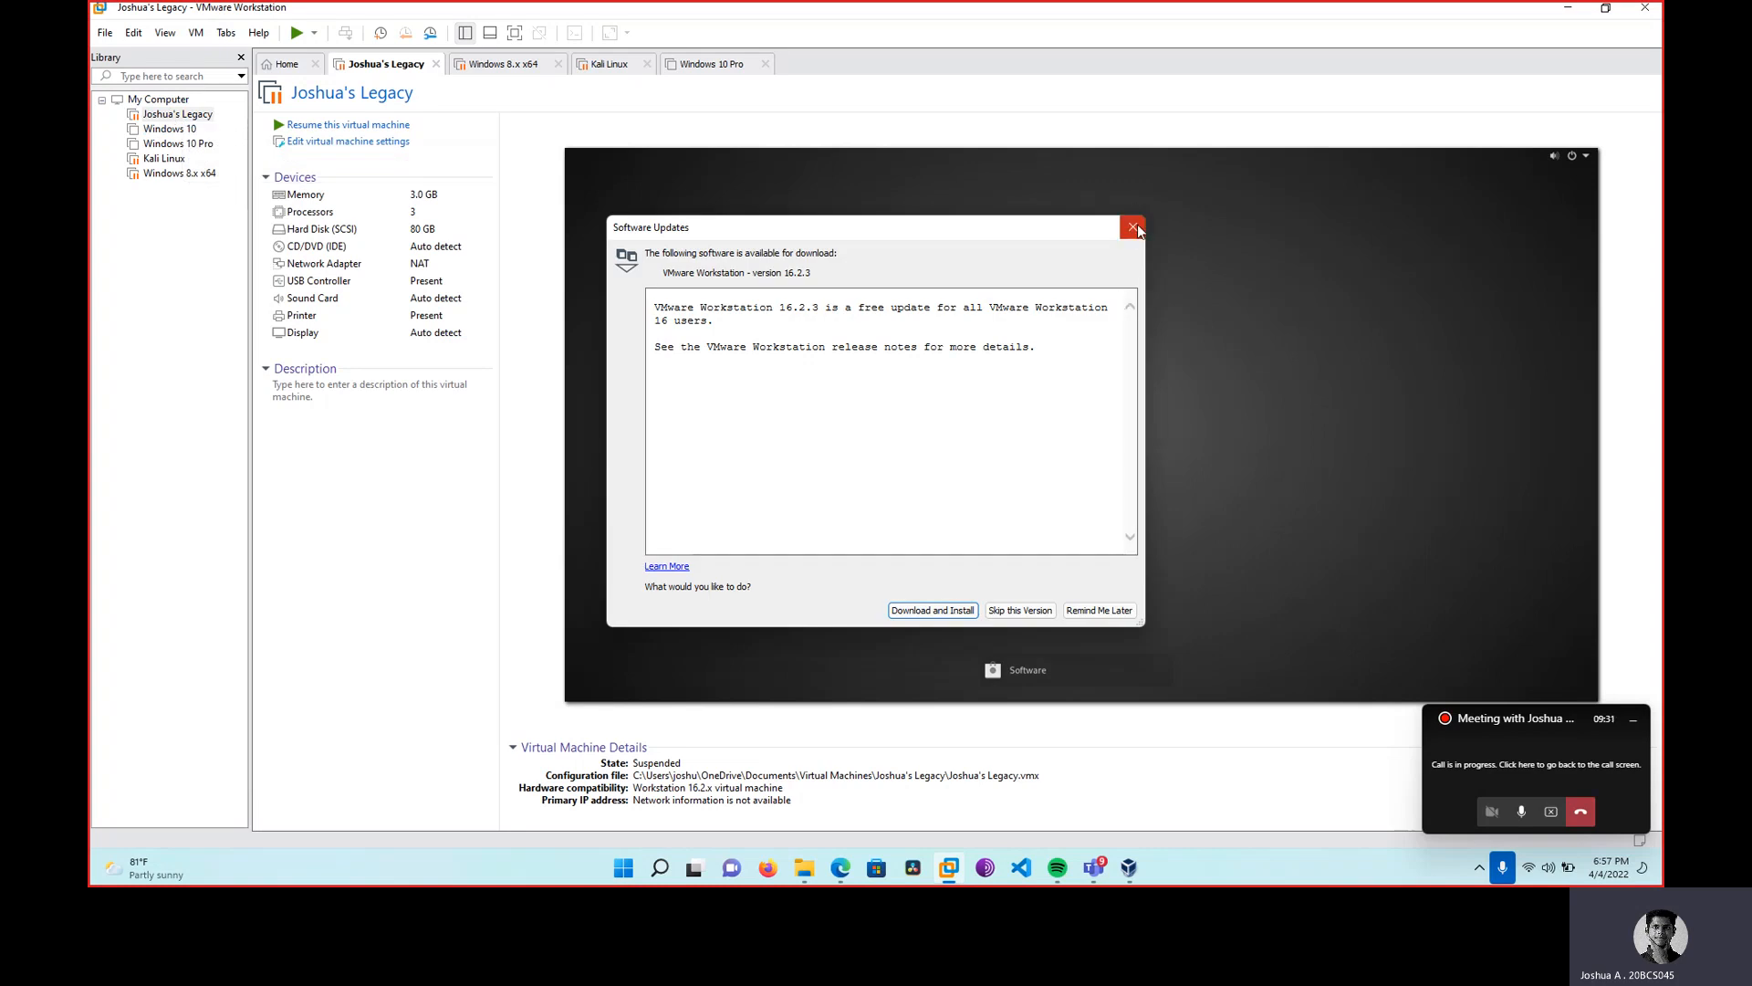
Dismiss the VMware update notice and resume the suspended Debian VM.
left_click(1134, 228)
left_click(157, 99)
left_click(178, 115)
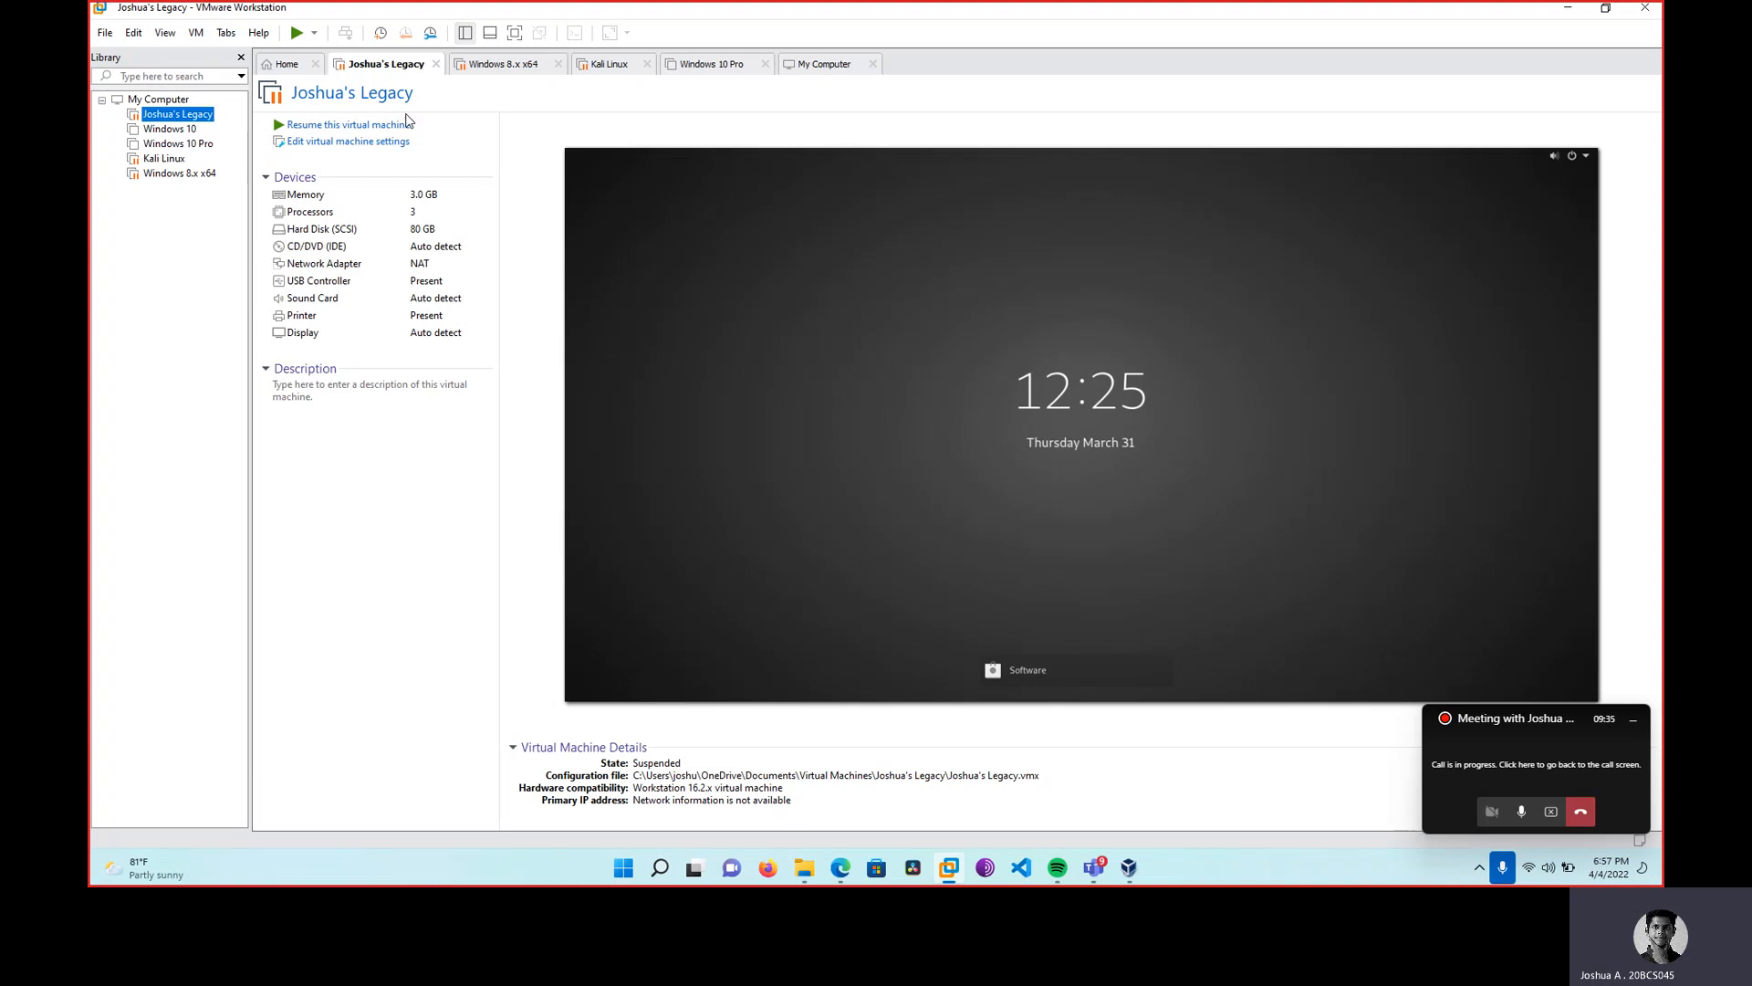
left_click(407, 124)
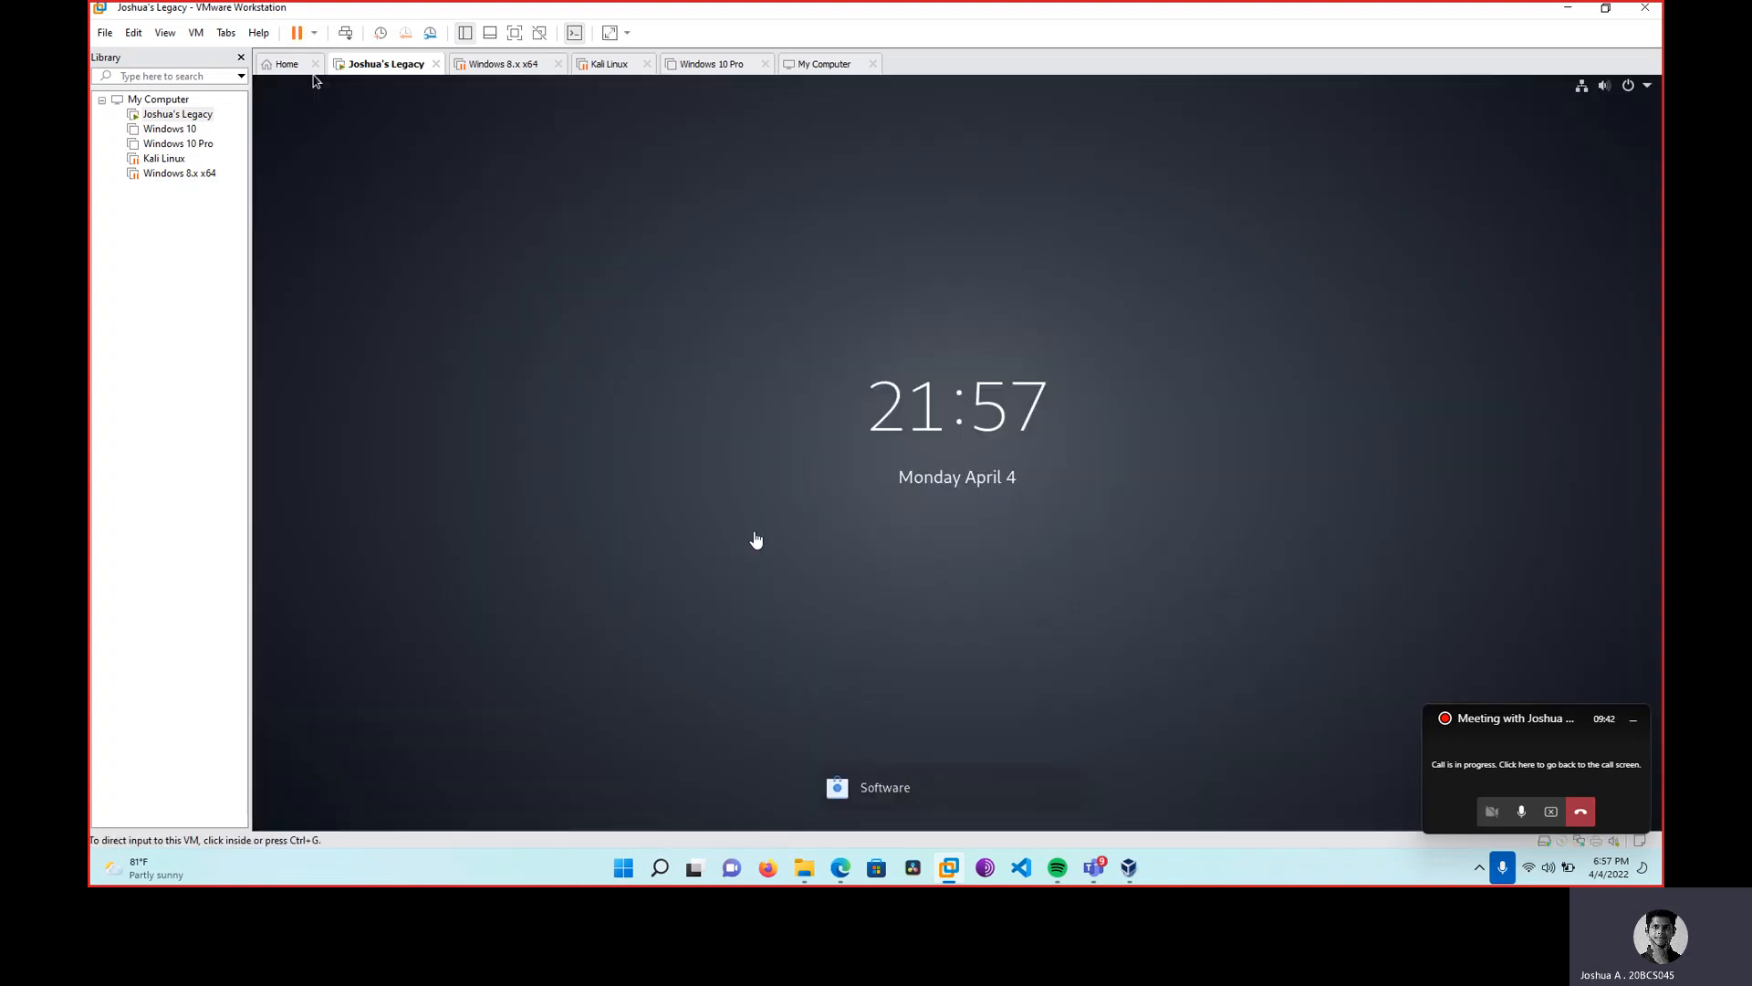
Unlock the Debian desktop with the user password and search apps for 'ter'.
left_click(756, 538)
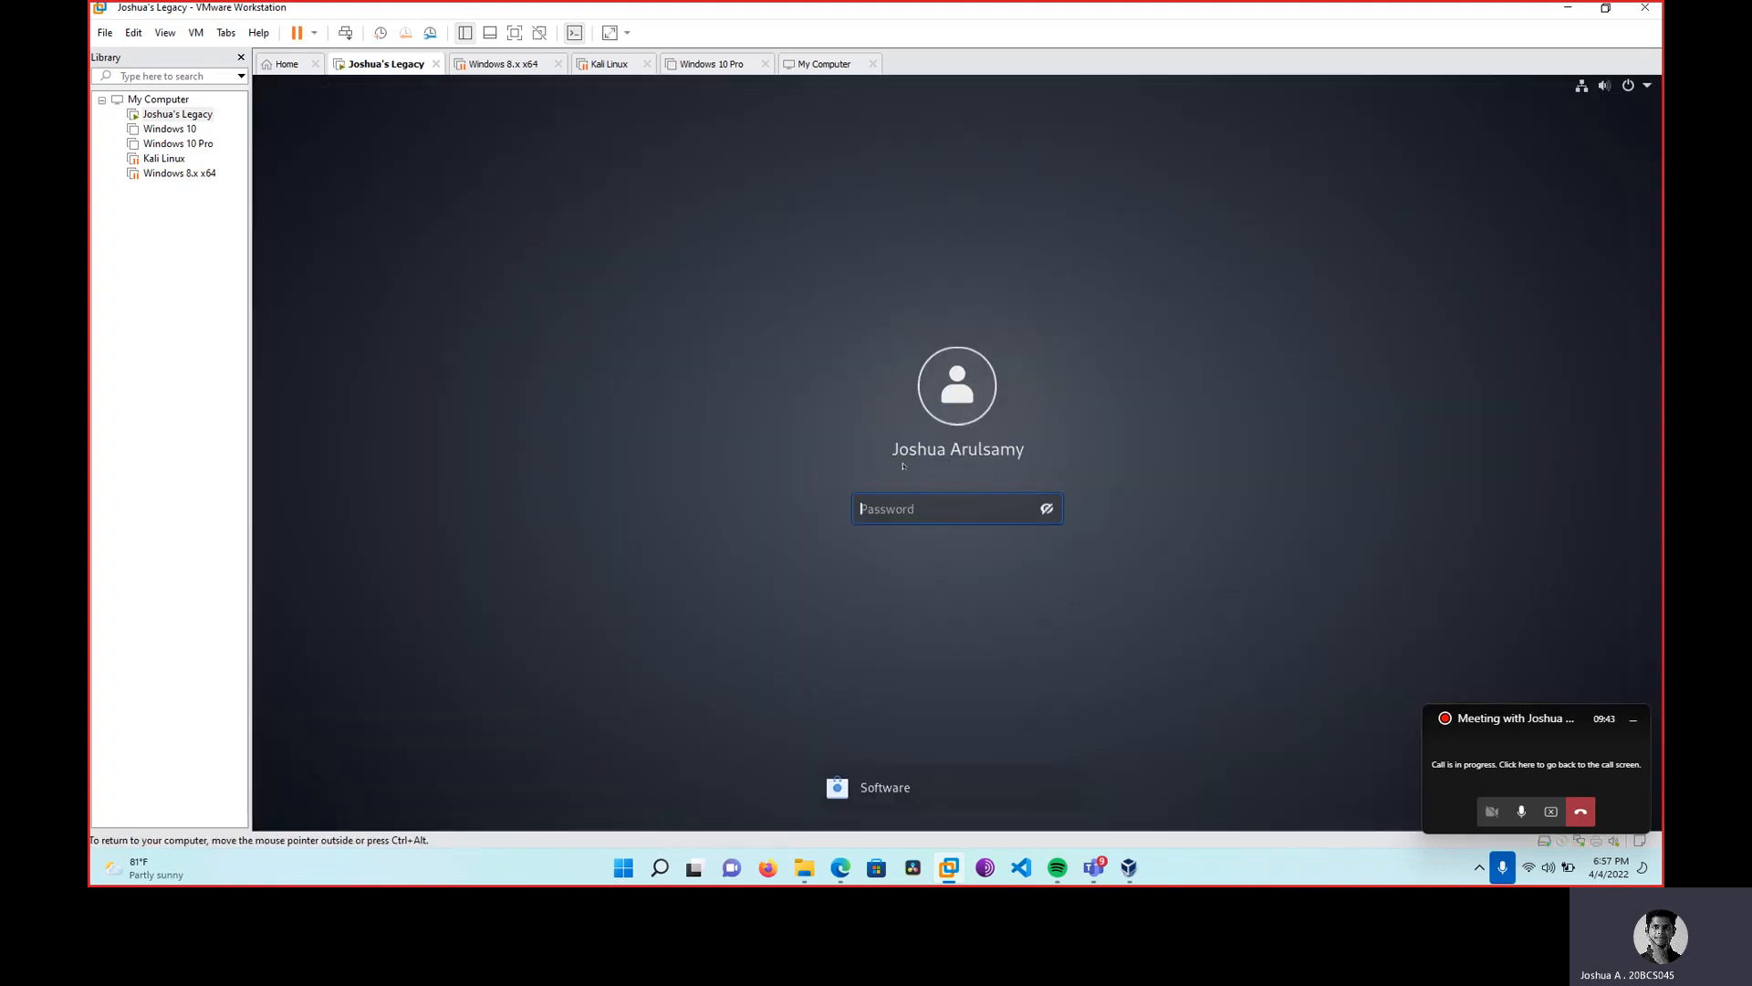
type("********")
key("Return")
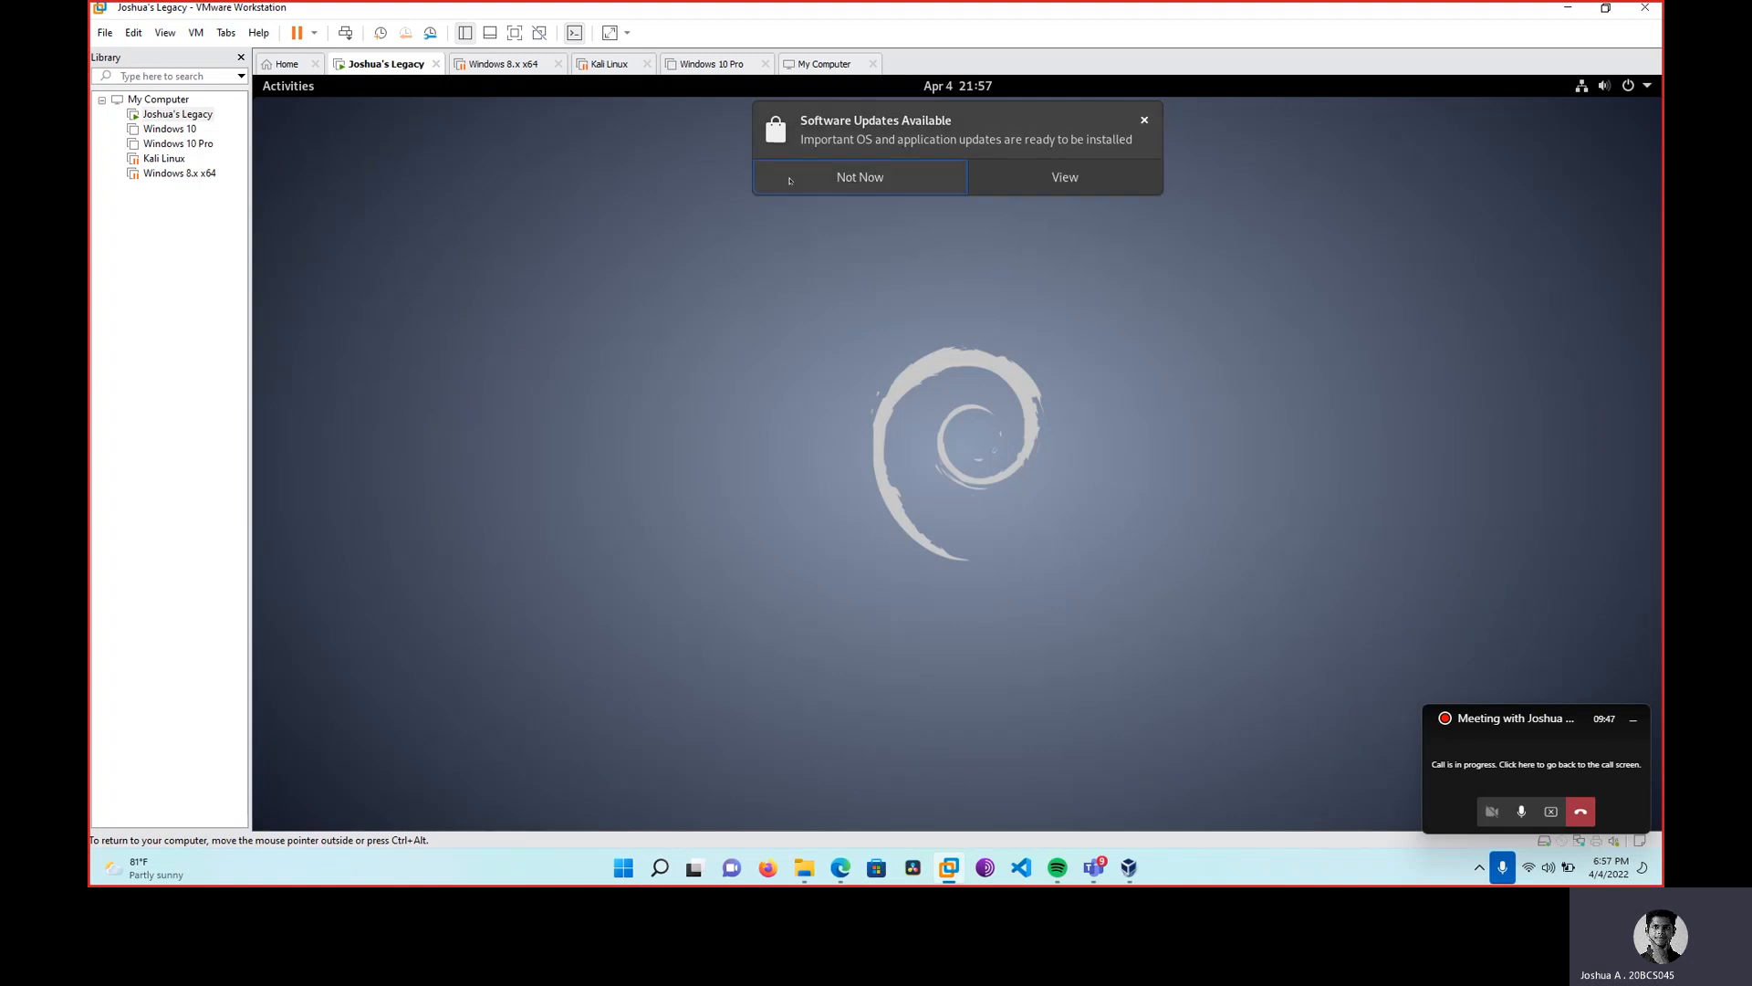
right_click(594, 350)
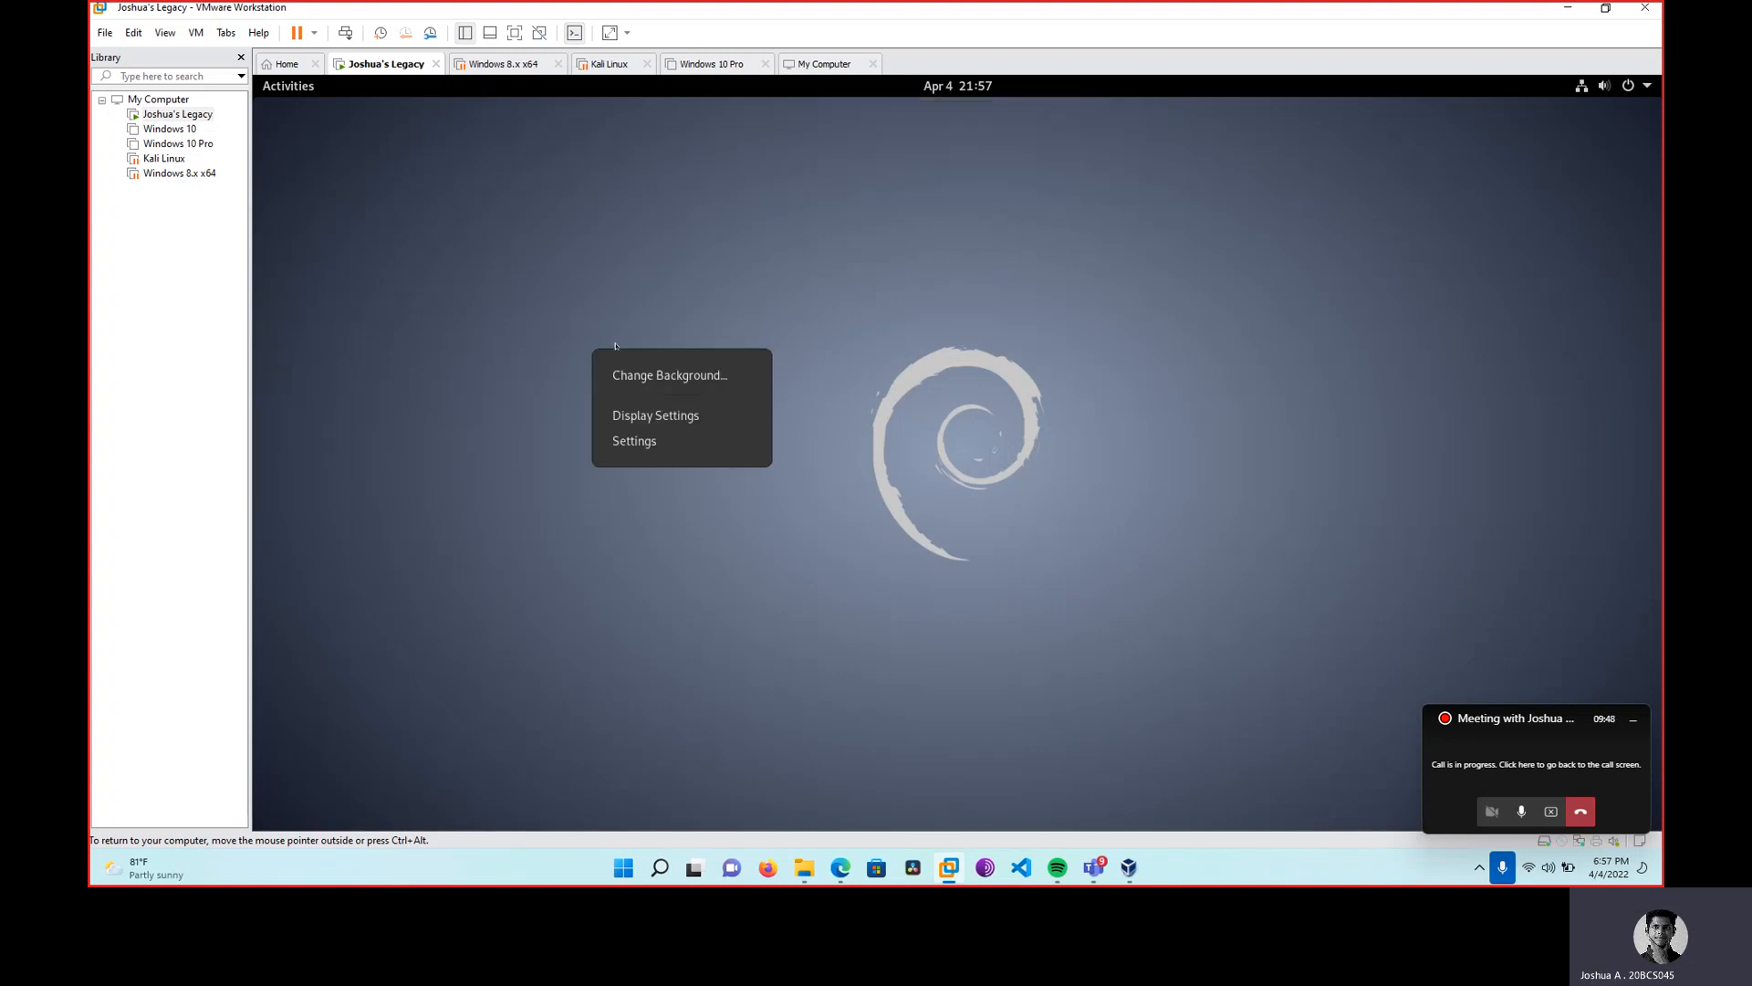
left_click(296, 83)
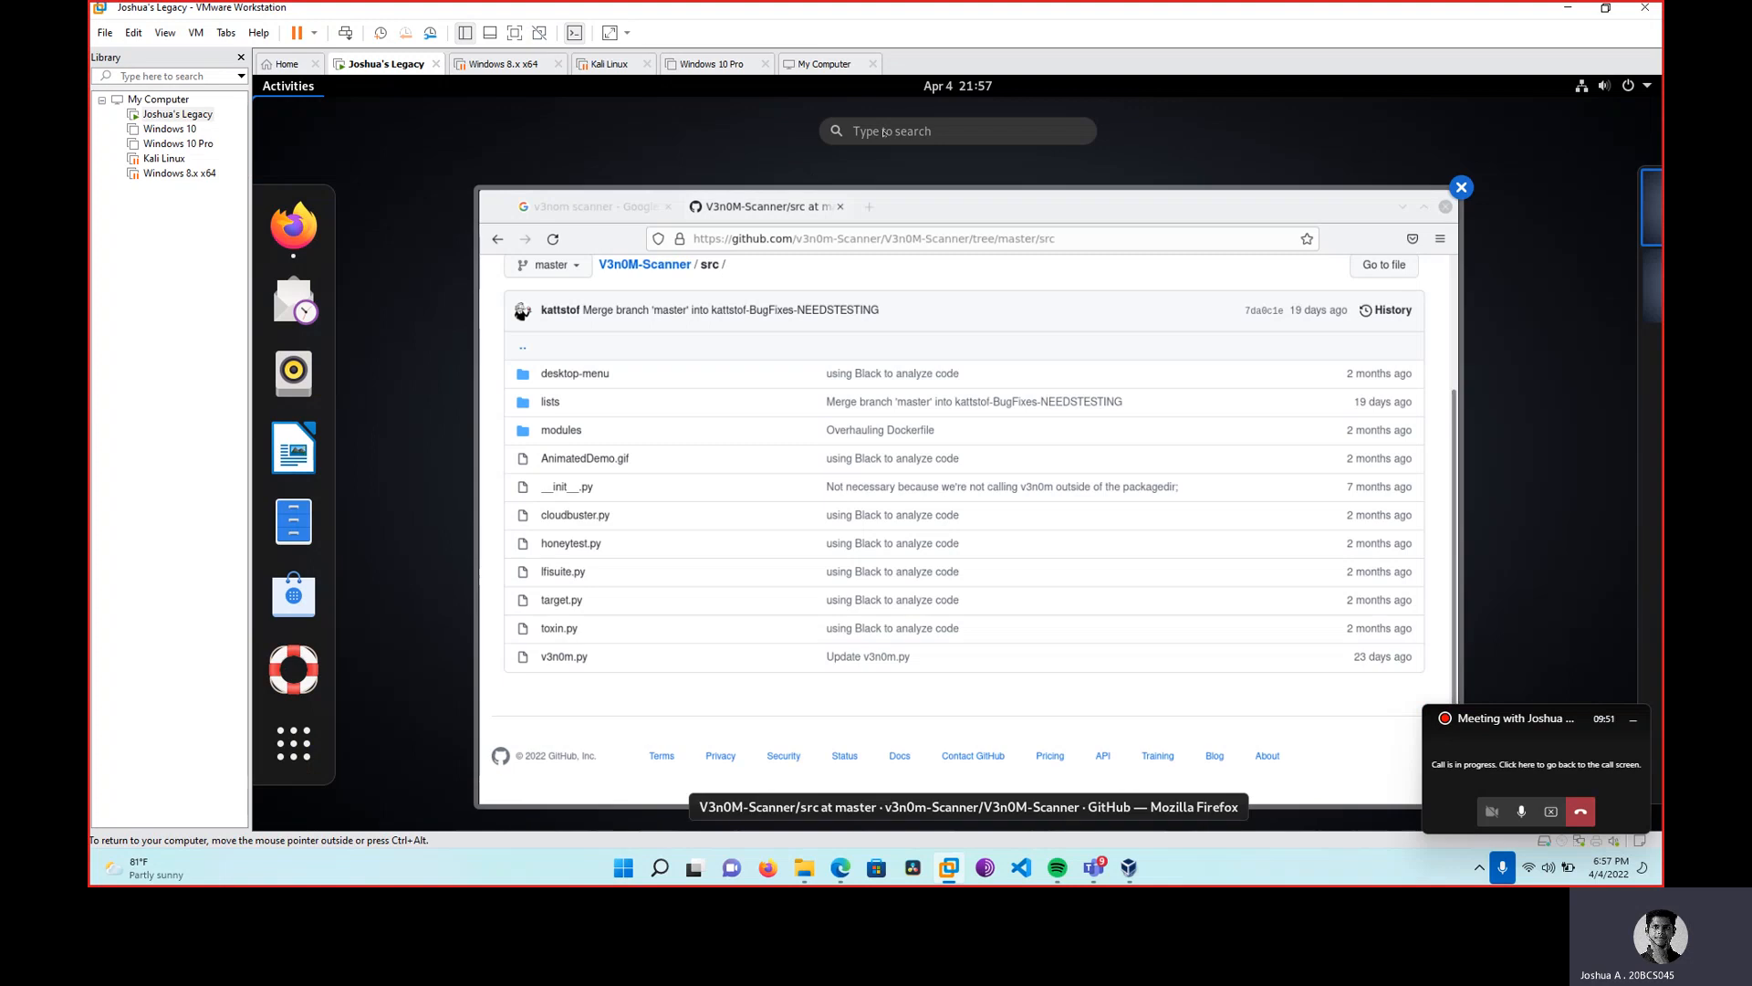
type("ter")
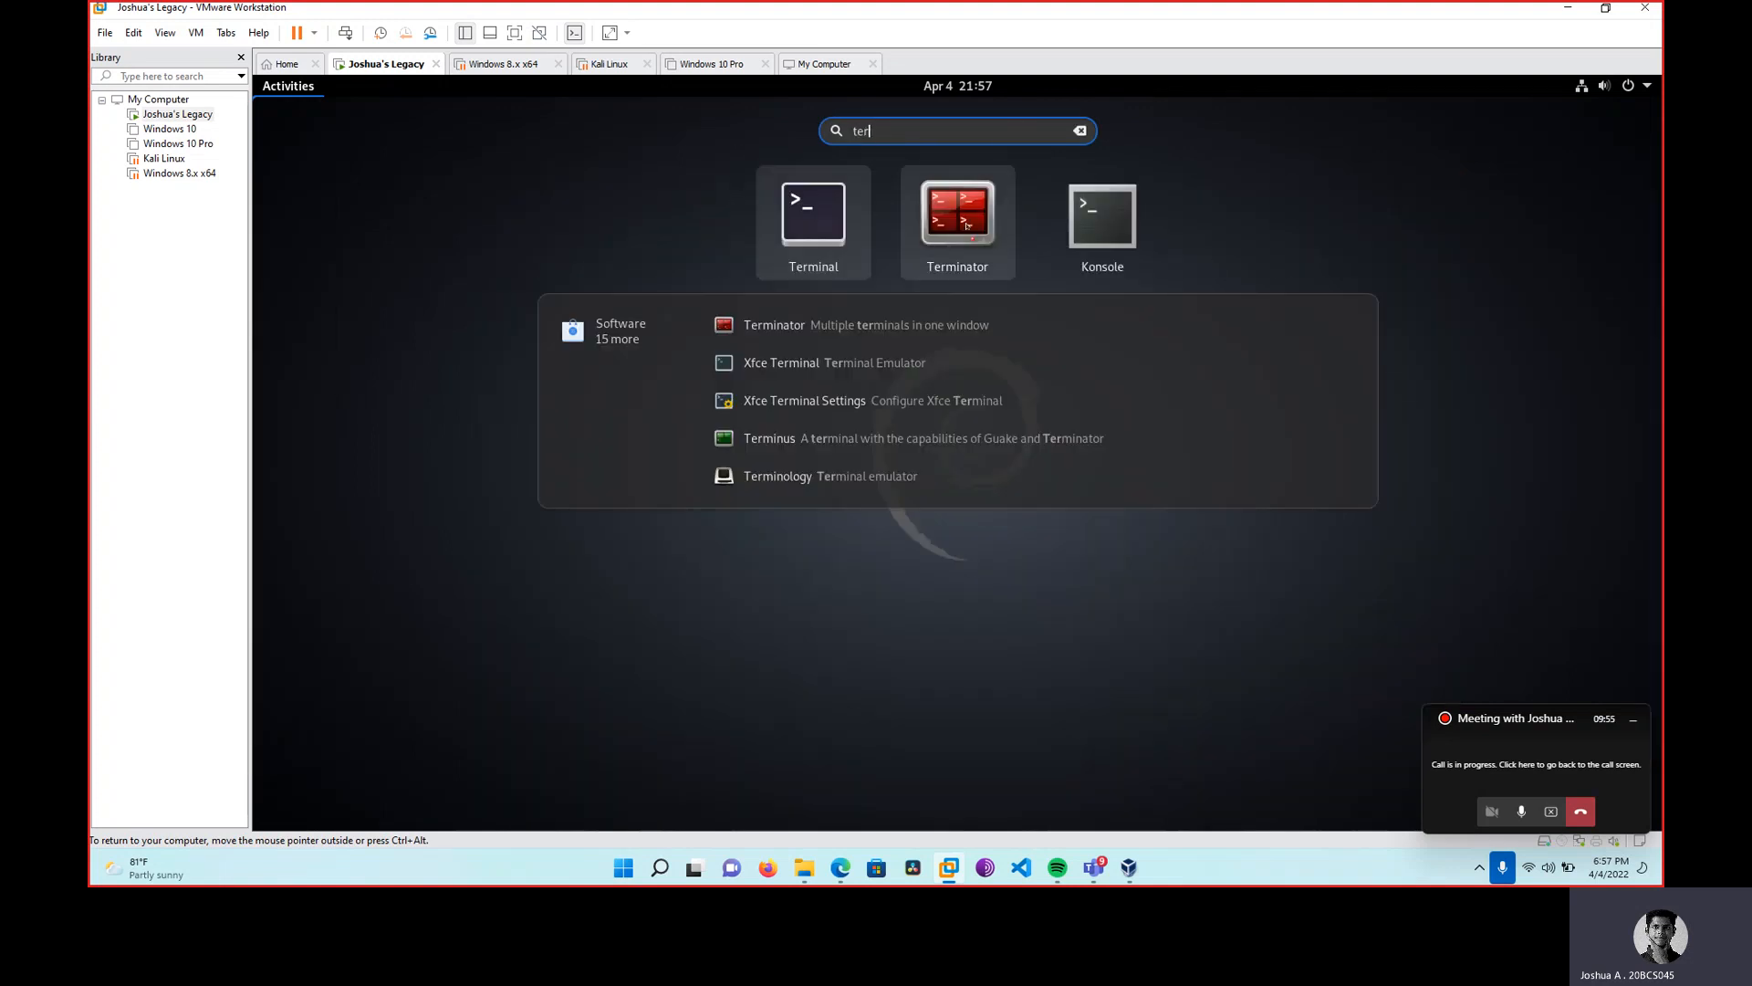
In Terminator, switch to root with su and navigate to the user's Desktop folder.
left_click(933, 229)
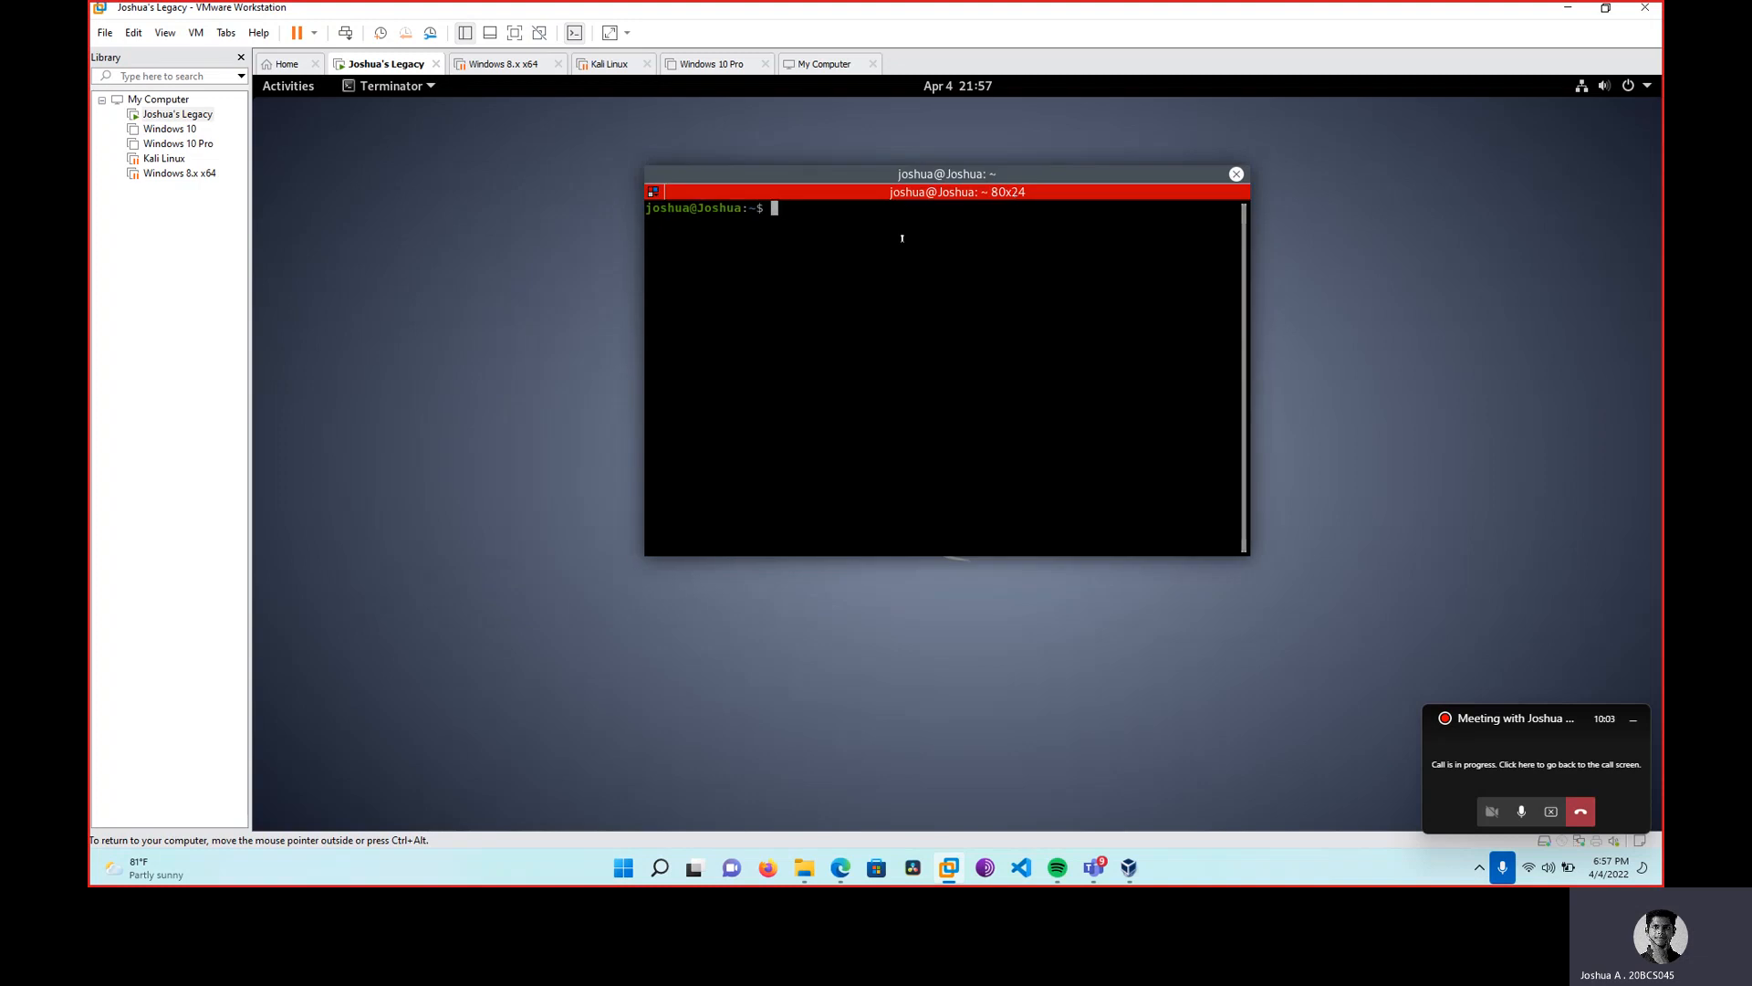
type("su")
key("Return")
key("Return")
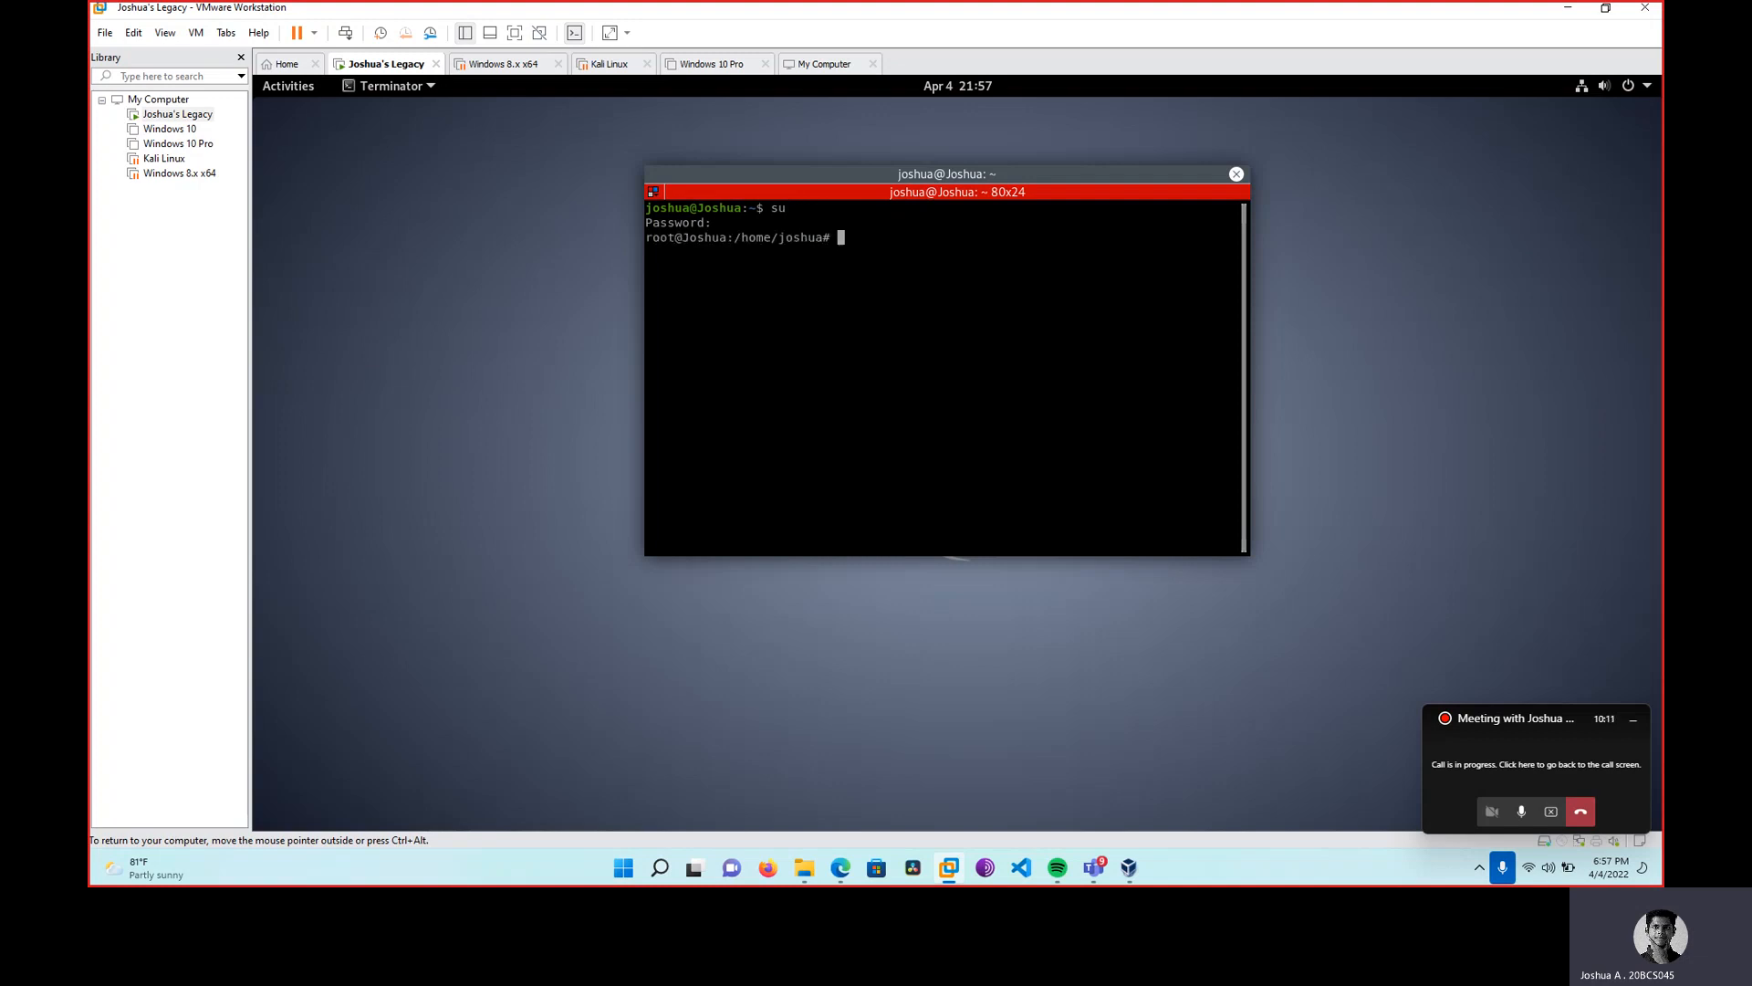
type("cd ..")
key("Return")
type("ls")
key("Return")
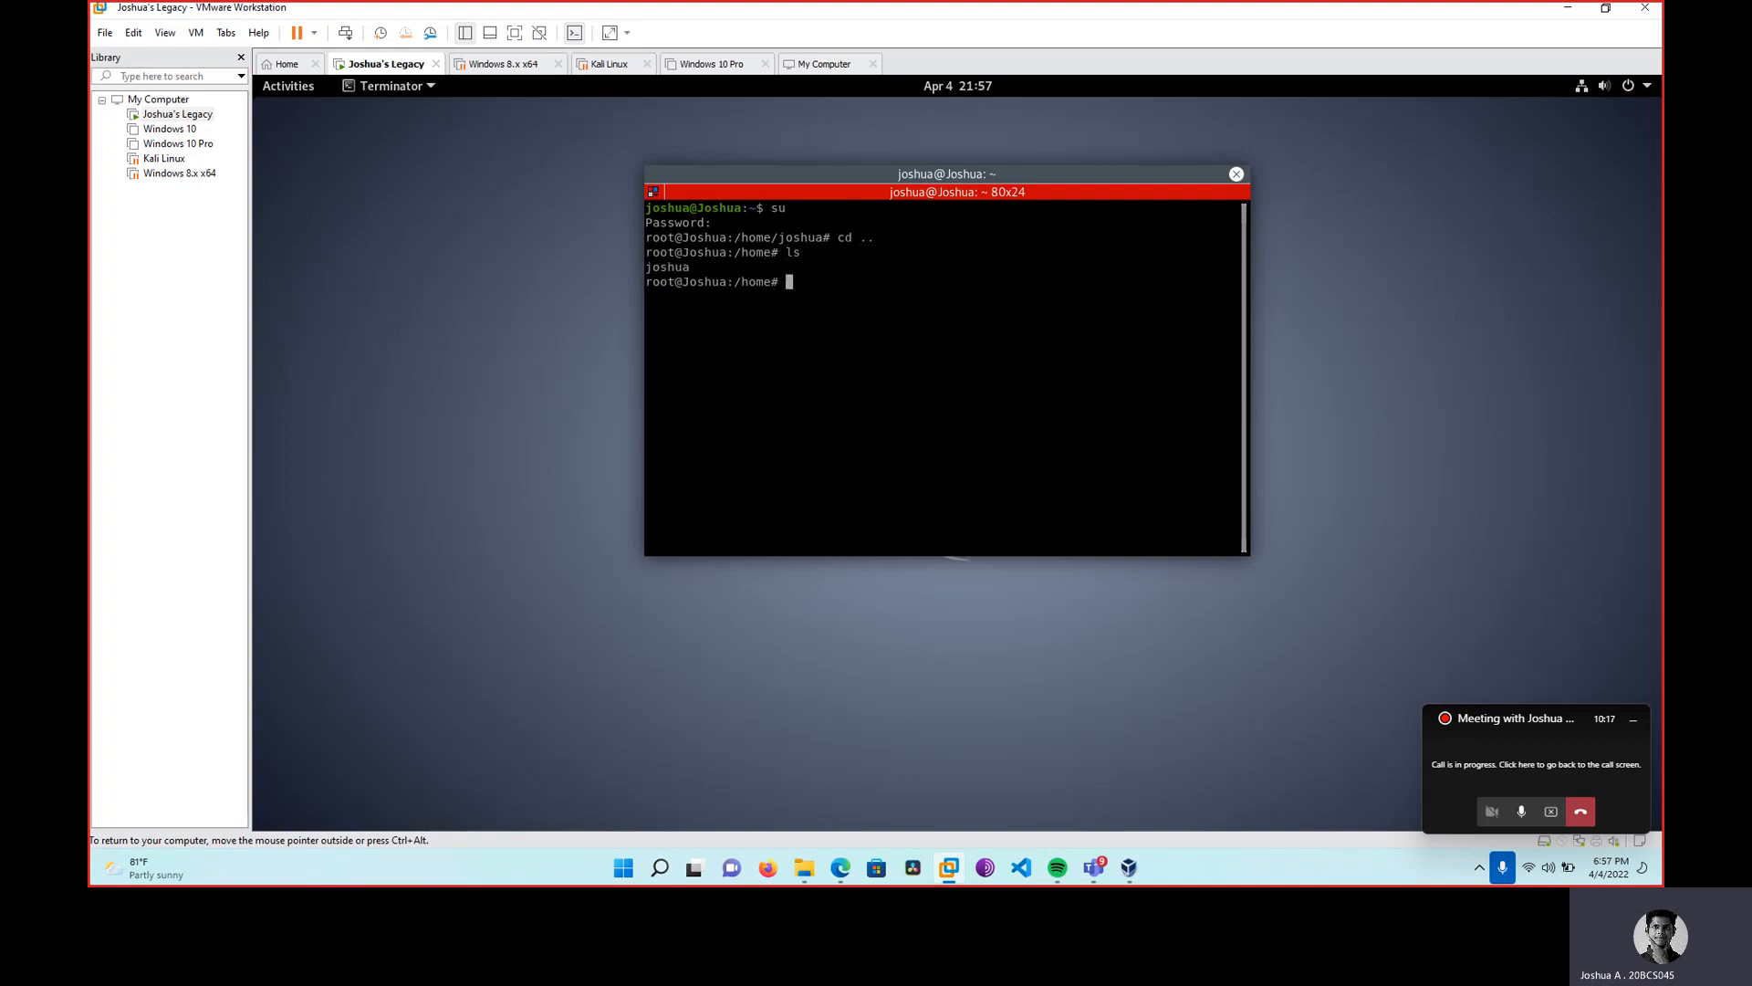
type("cd joshua")
key("Return")
type("ls")
key("Return")
type("cd ")
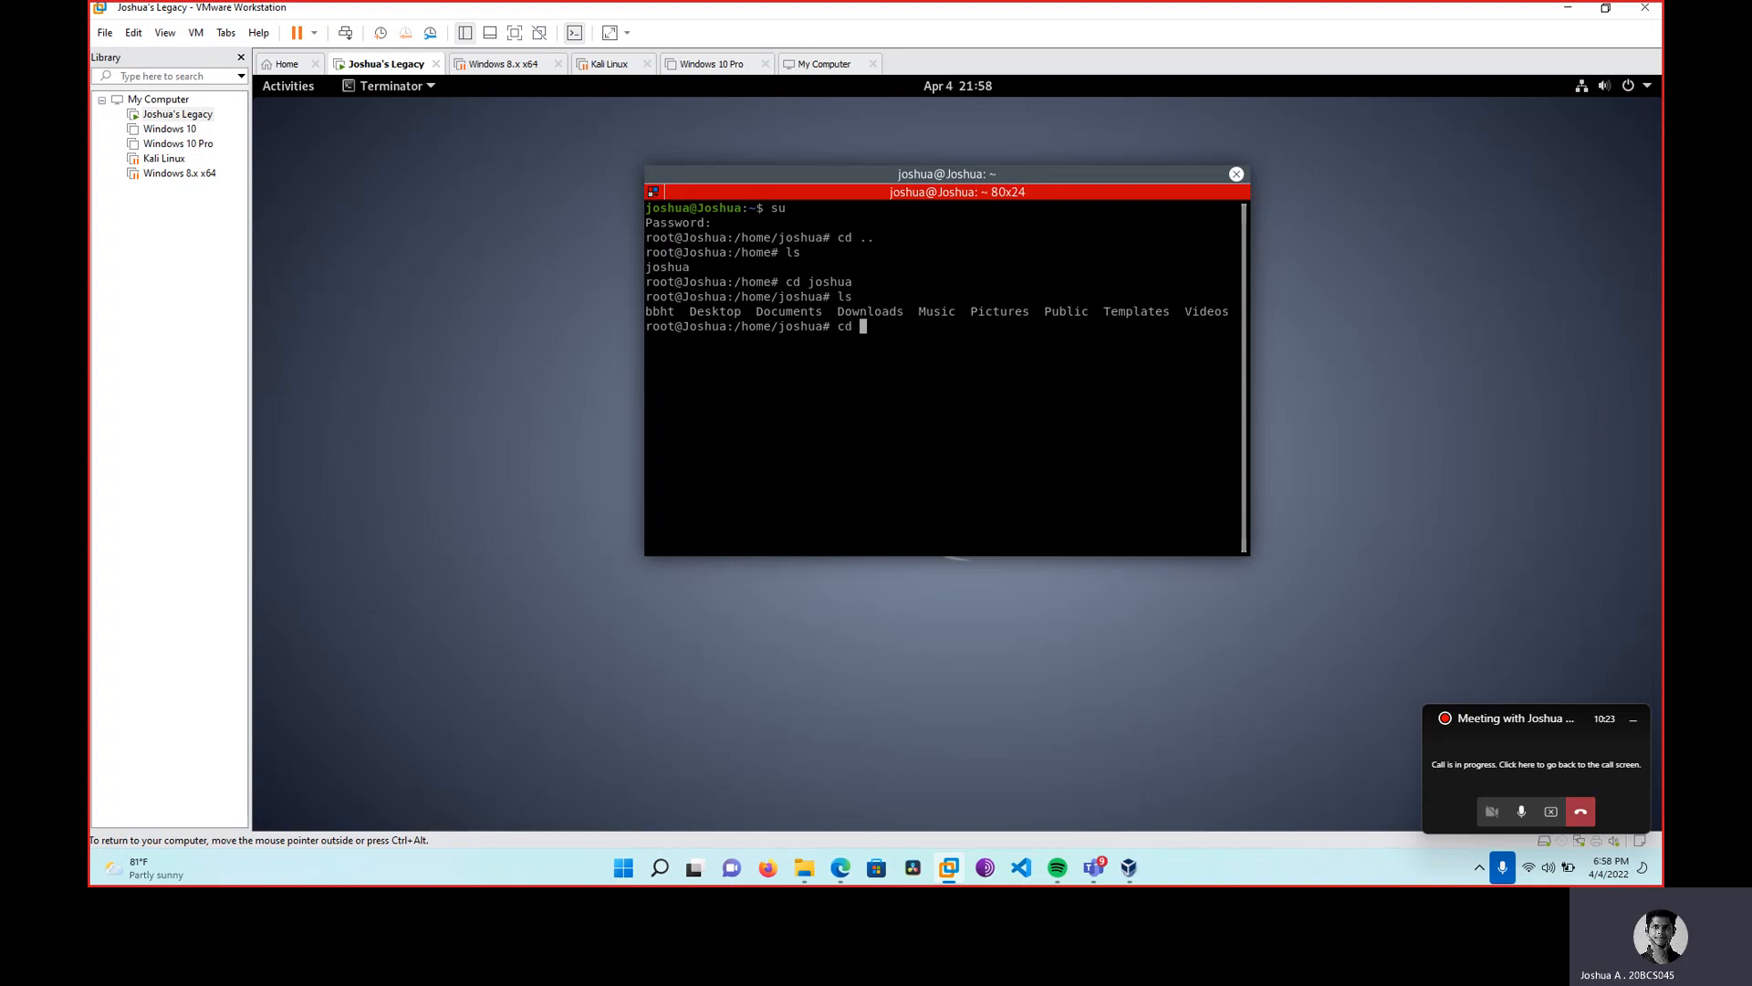
type("Desktop")
key("Return")
Create a 'test' folder, enter it, and create an empty testfile.txt with touch.
type("mkdir test")
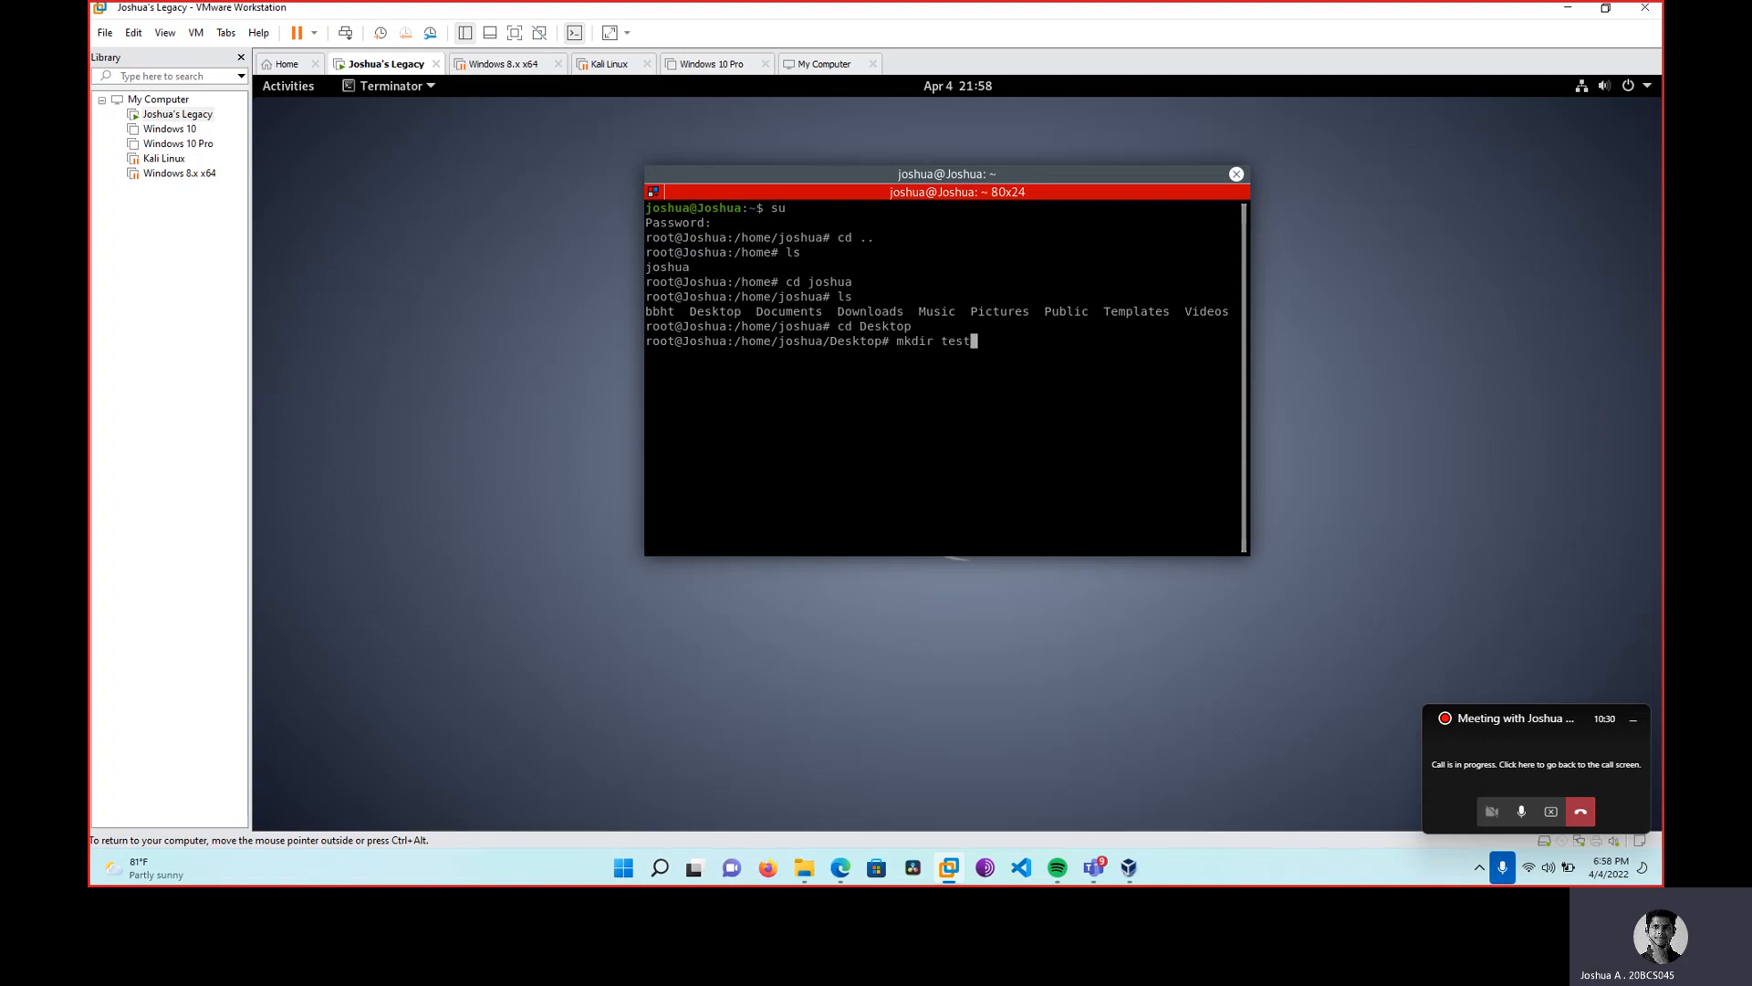
key("Return")
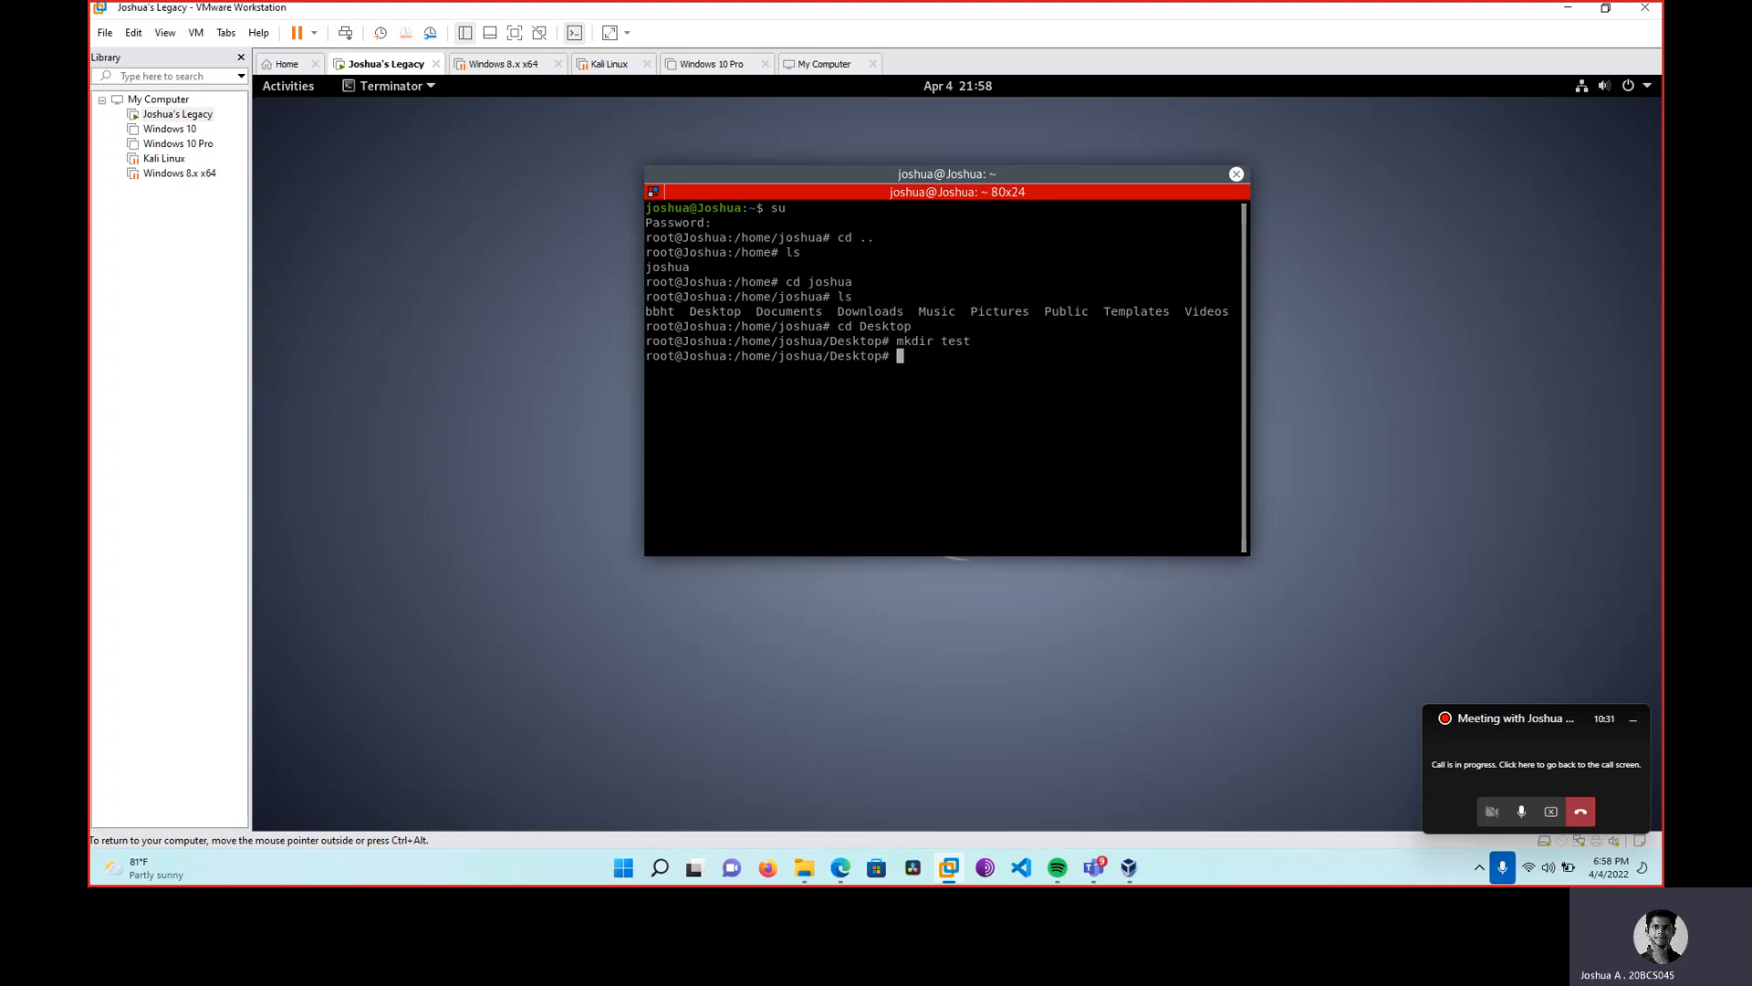
type("cd")
type("test")
key("Return")
type("ls")
key("Return")
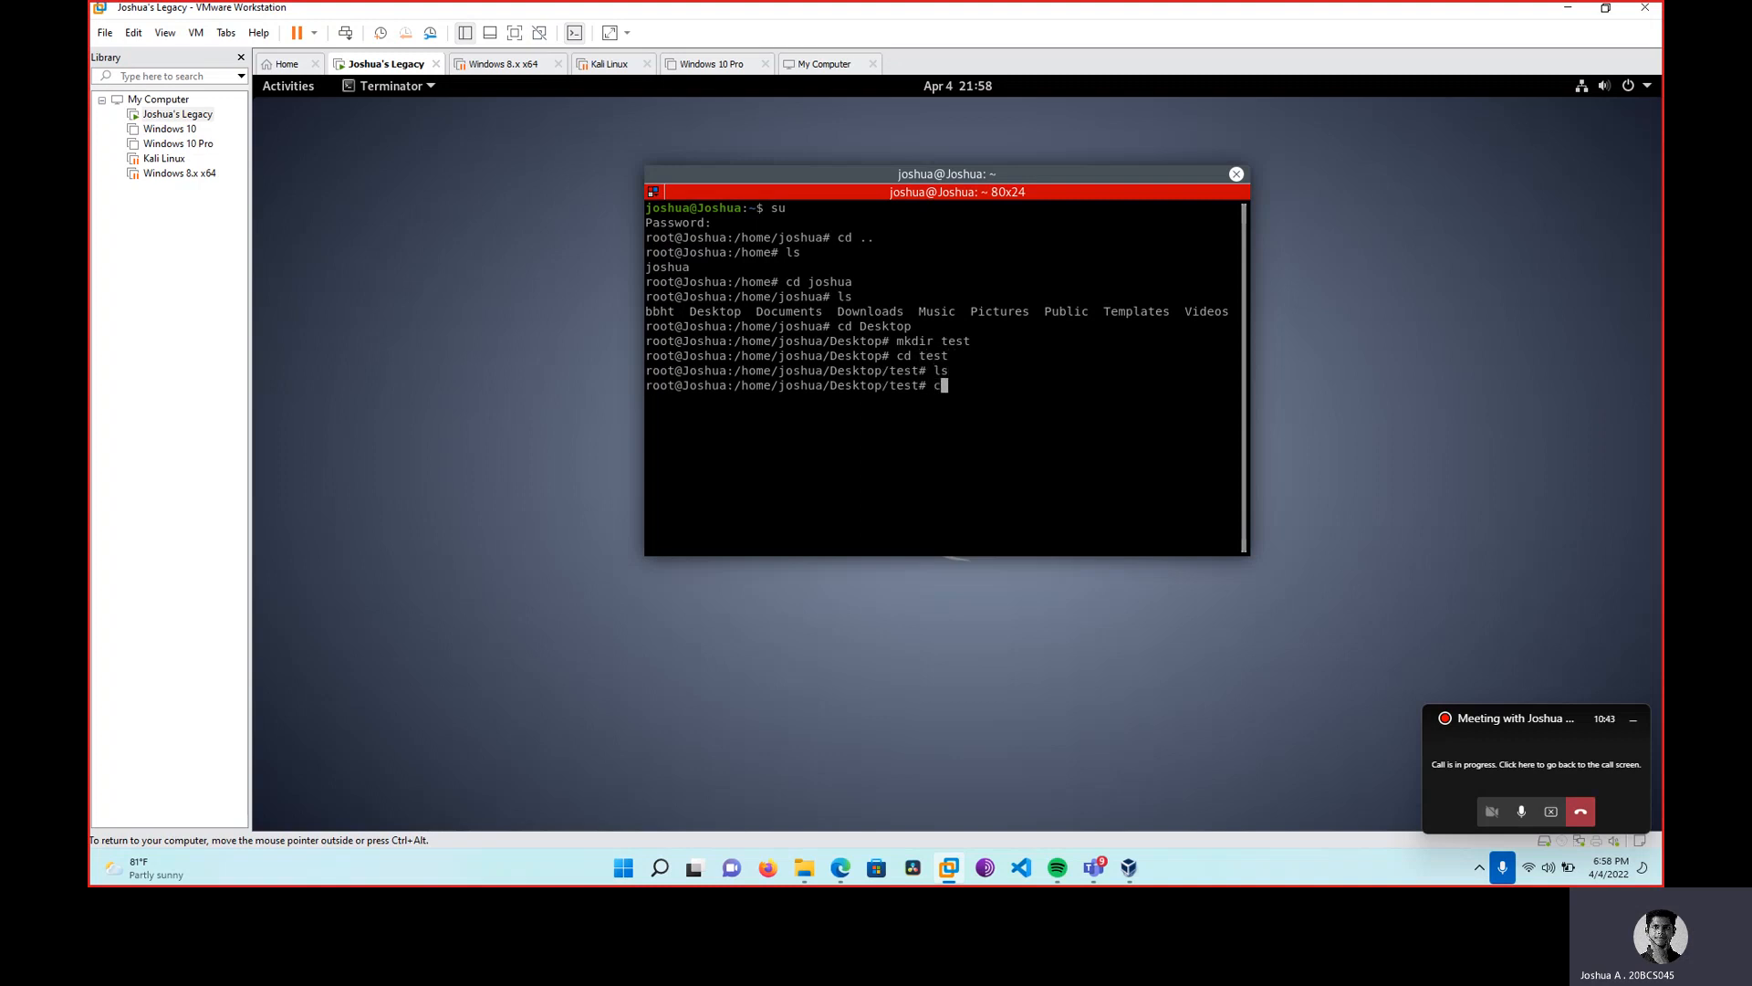
type("touch ts")
key("BackSpace")
type("estfile.txt")
key("Return")
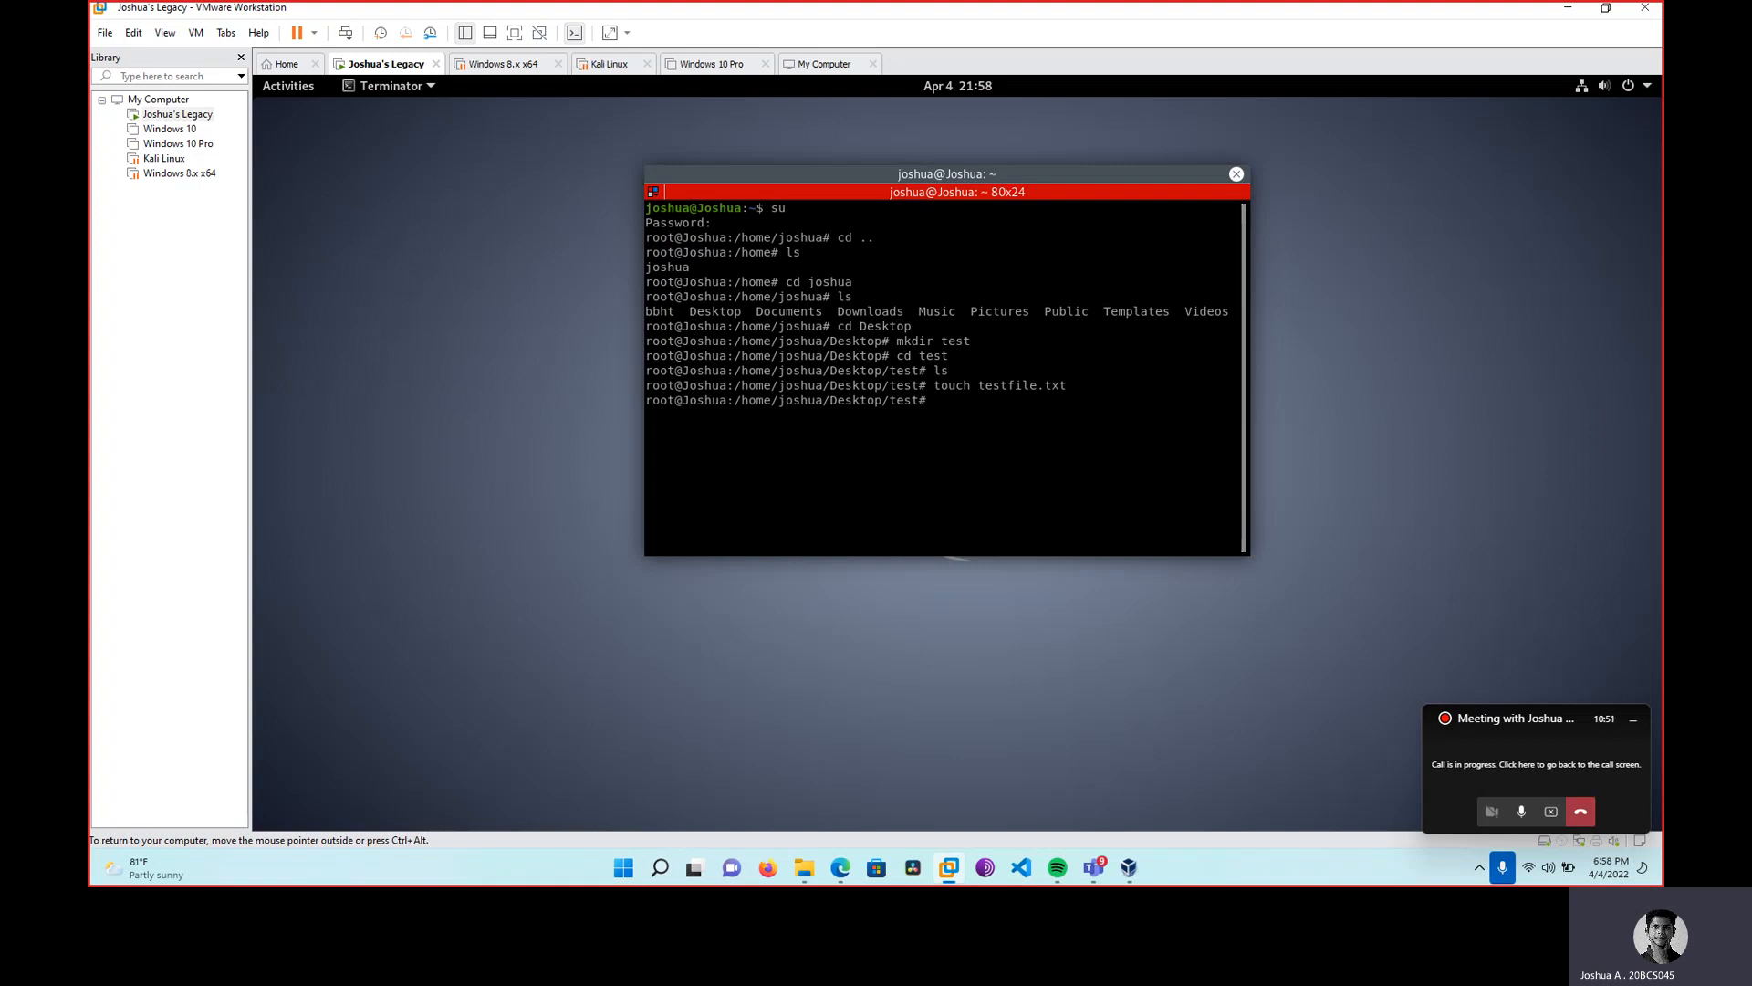
Open Rhythmbox from the activities overview and close it again.
left_click(289, 86)
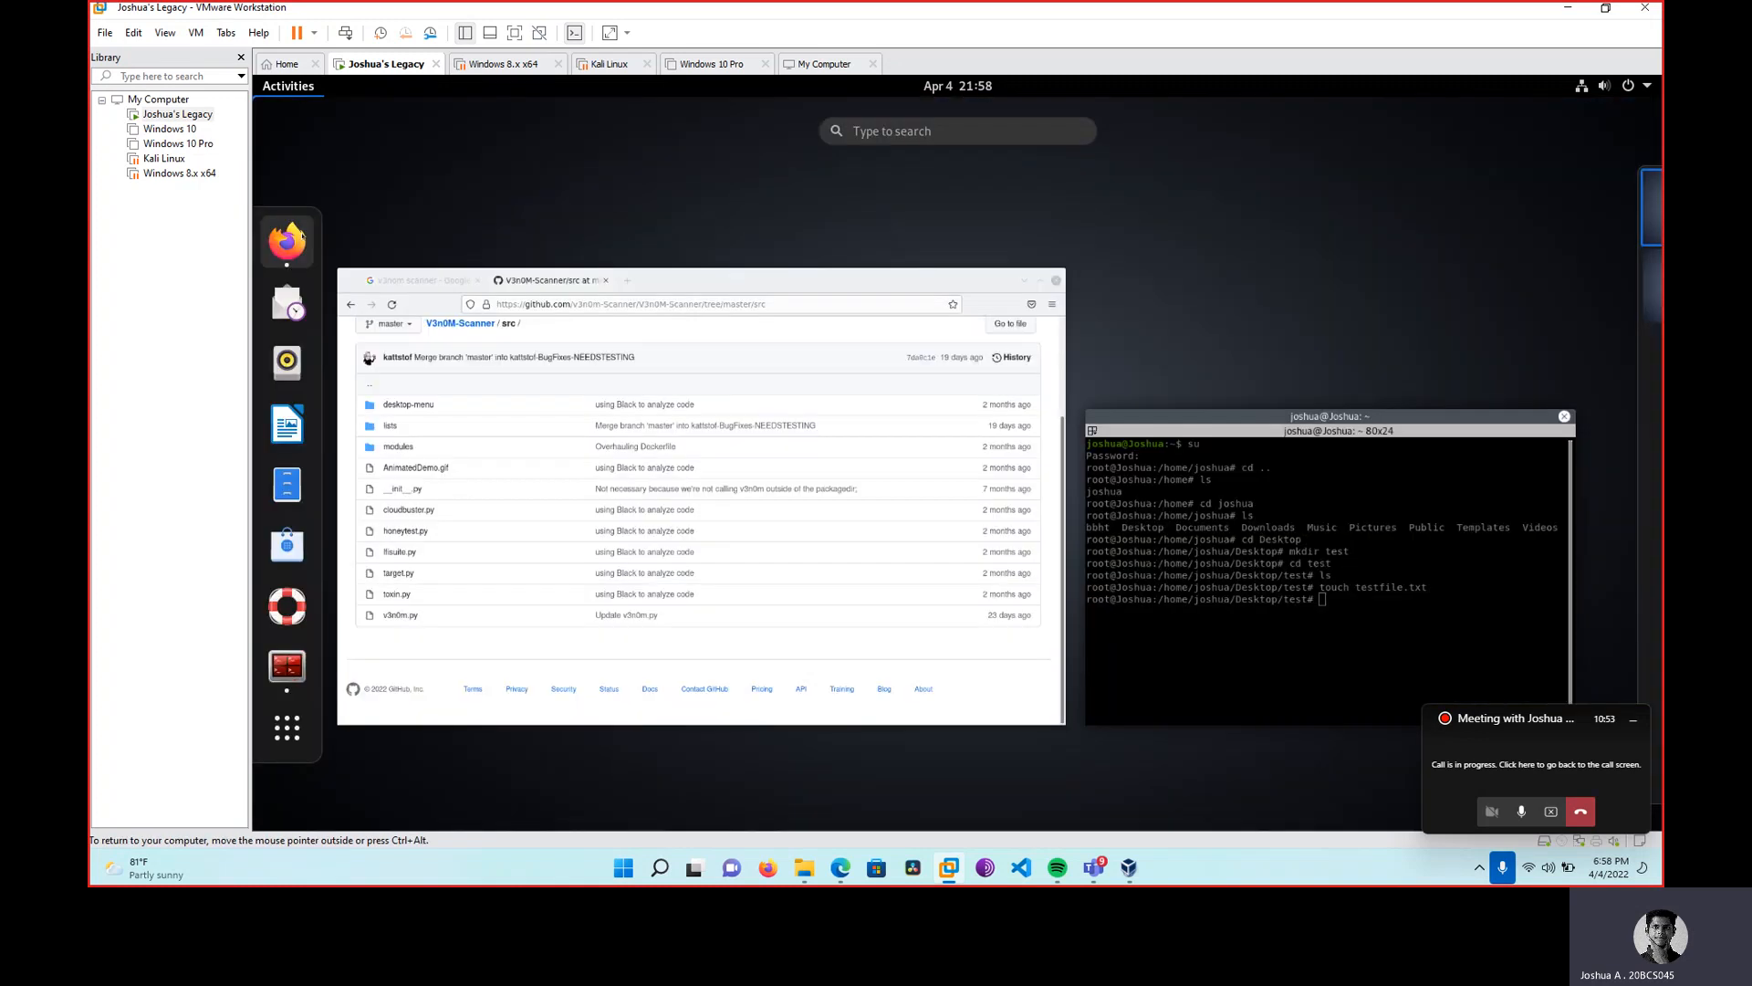
left_click(286, 361)
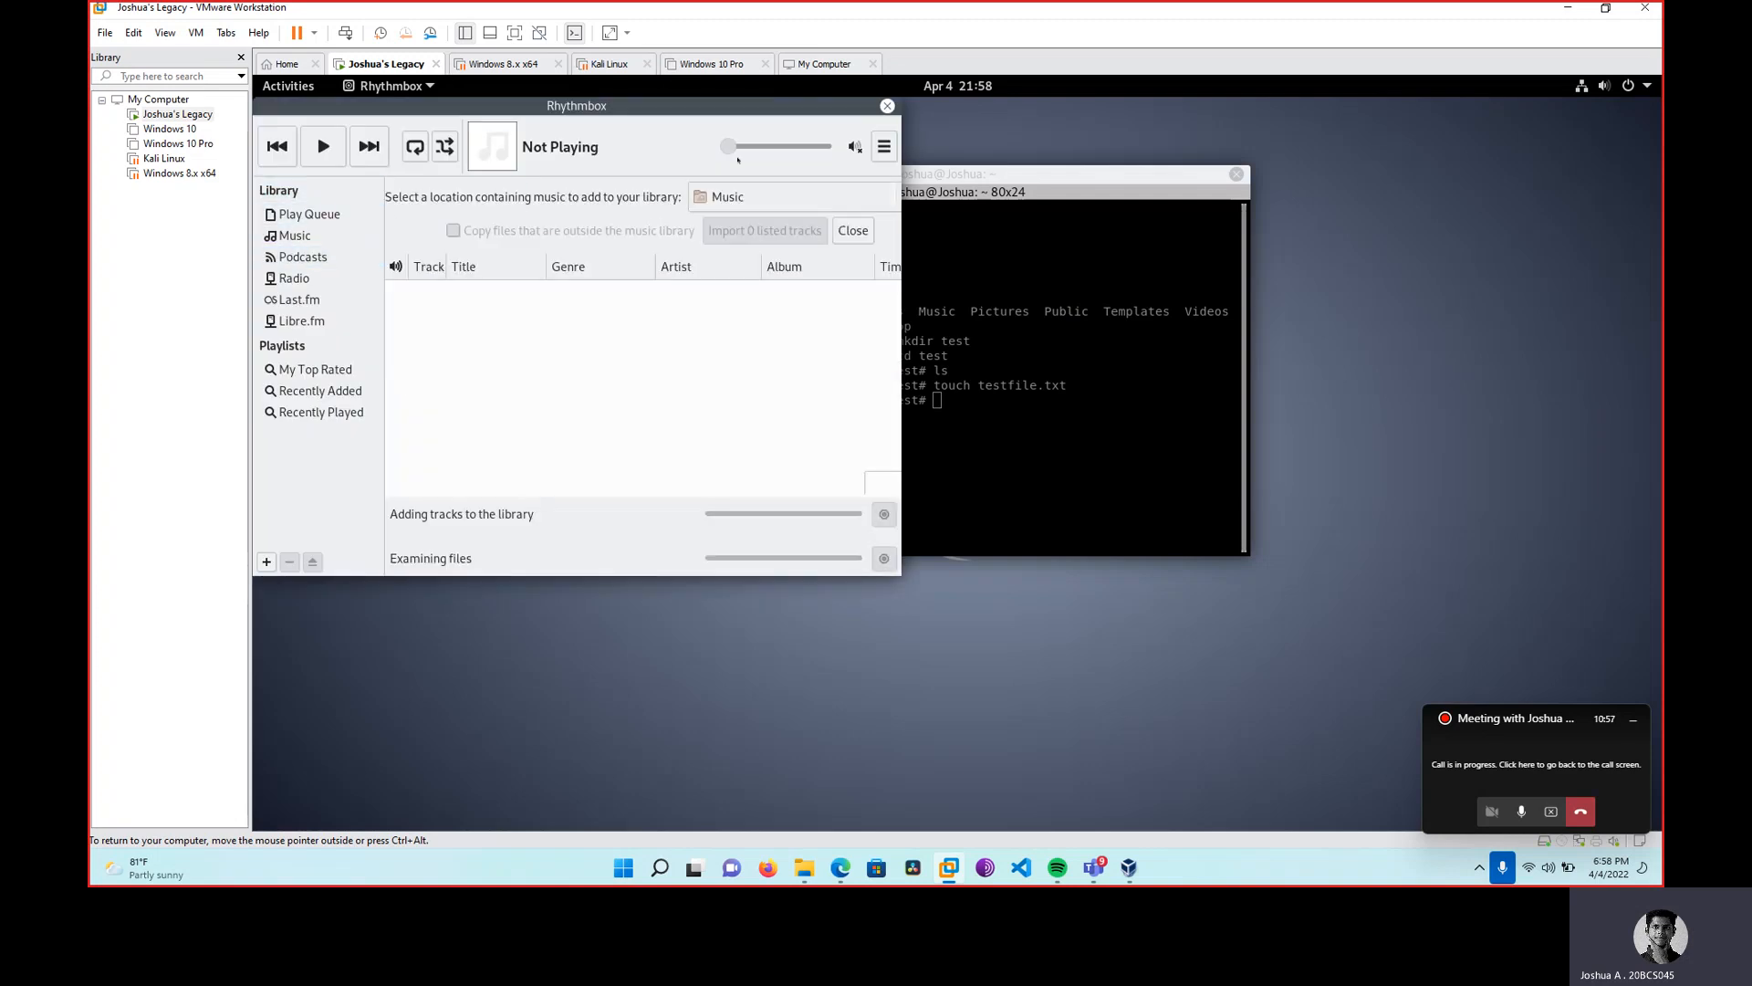
left_click(886, 107)
Confirm testfile.txt in Files under Desktop > test, then close Files and Terminator.
left_click(288, 86)
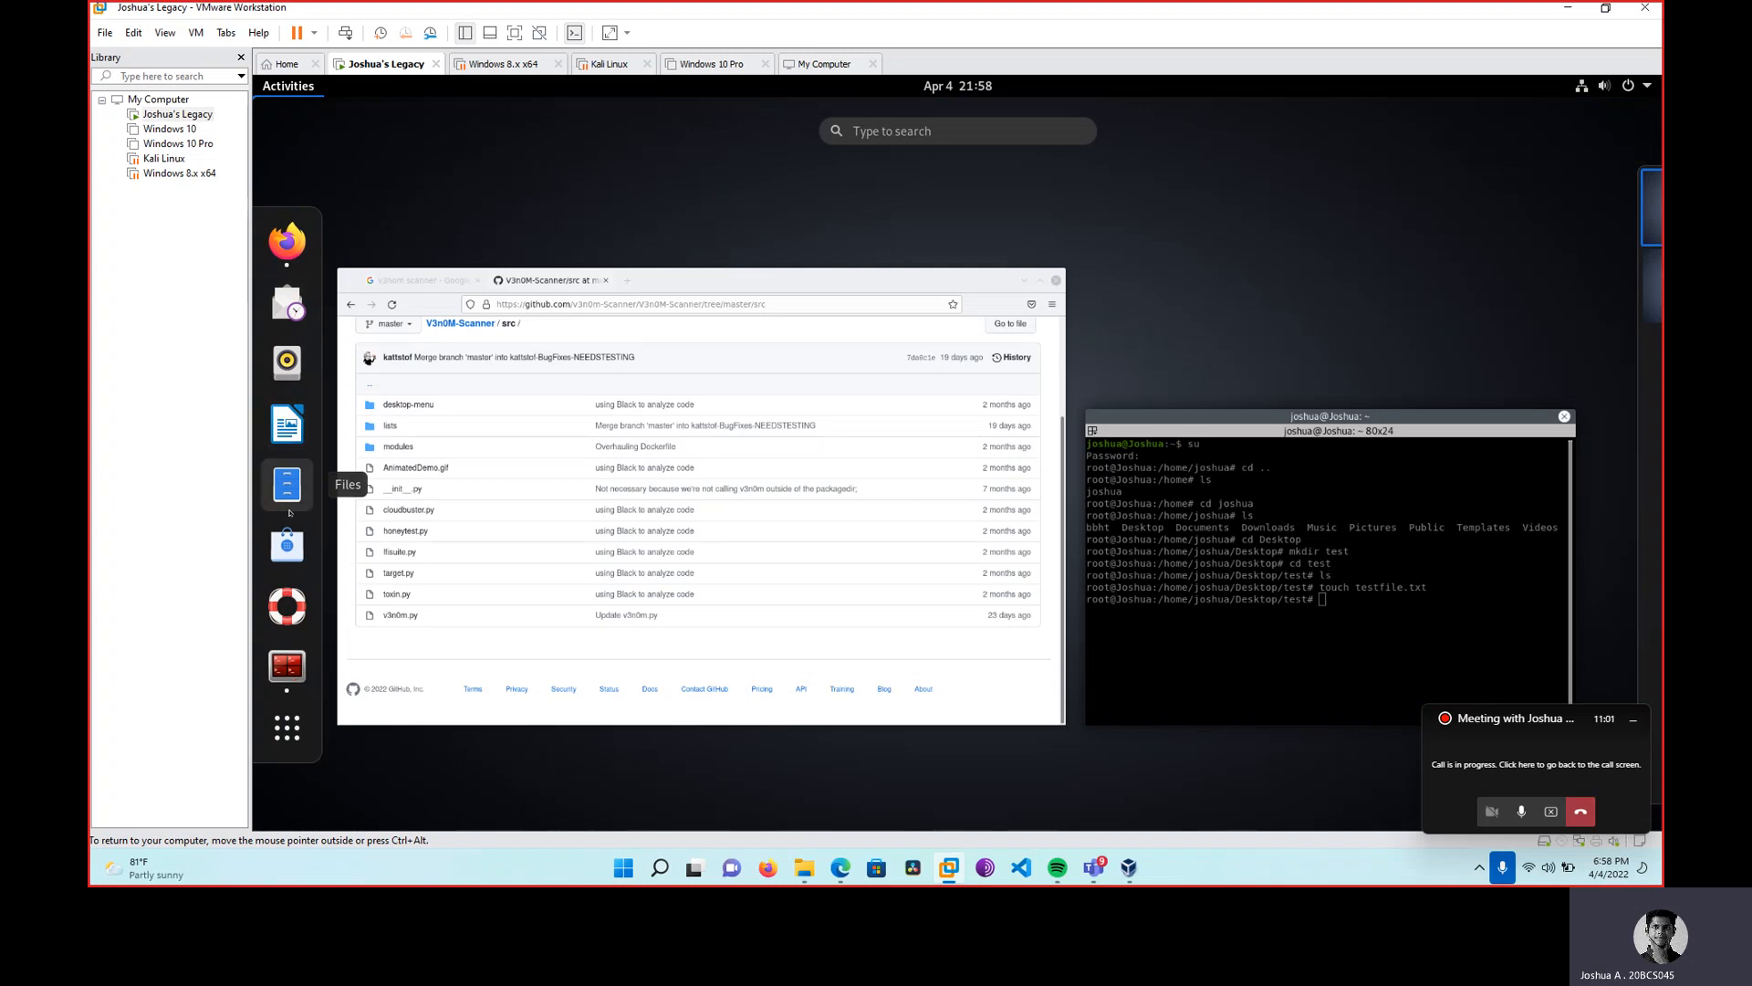
left_click(299, 483)
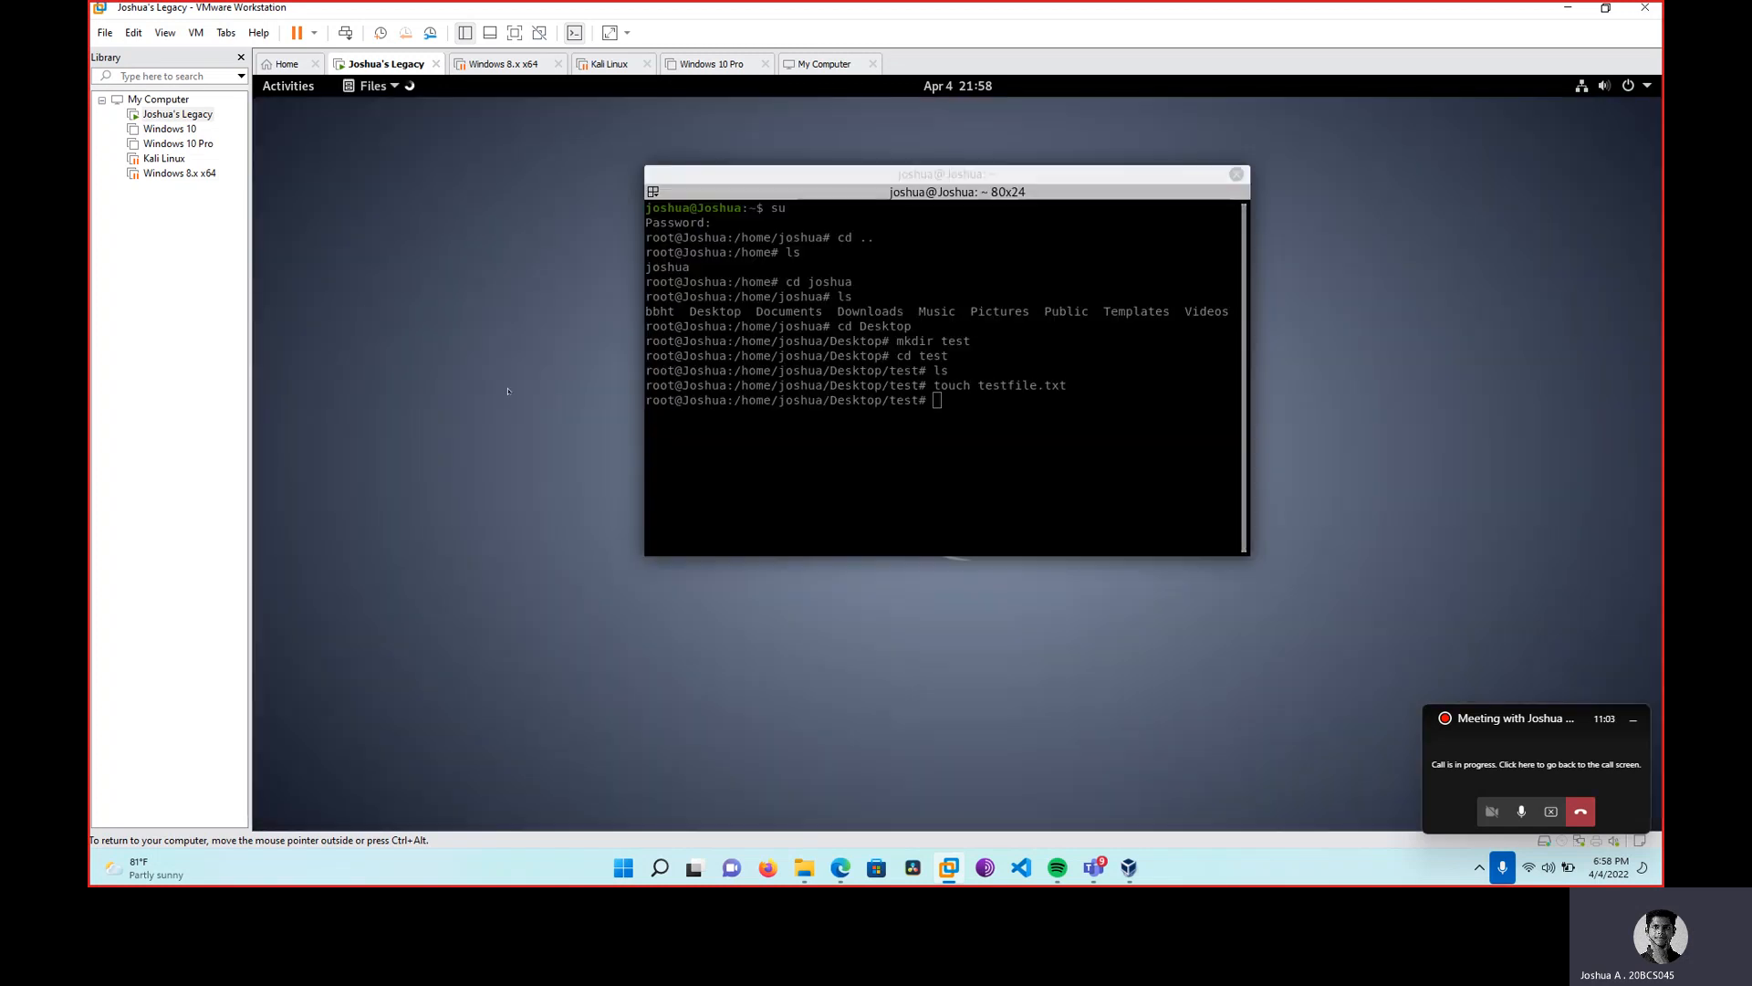
double_click(624, 188)
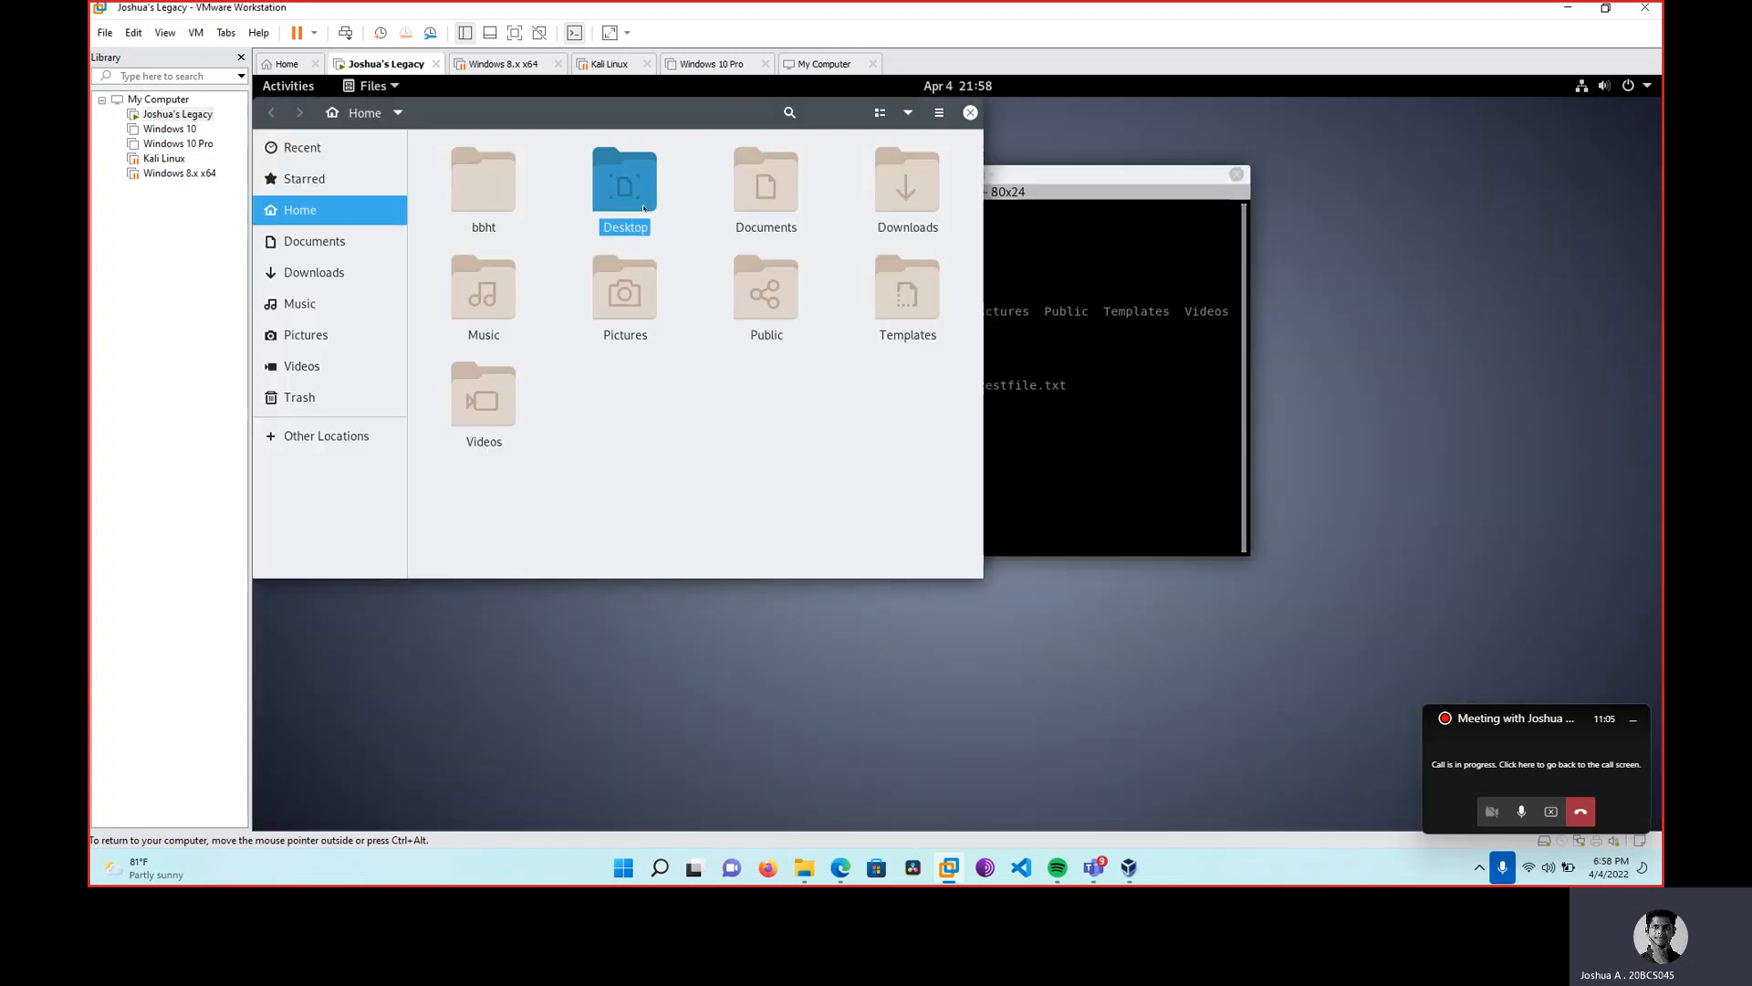
double_click(518, 211)
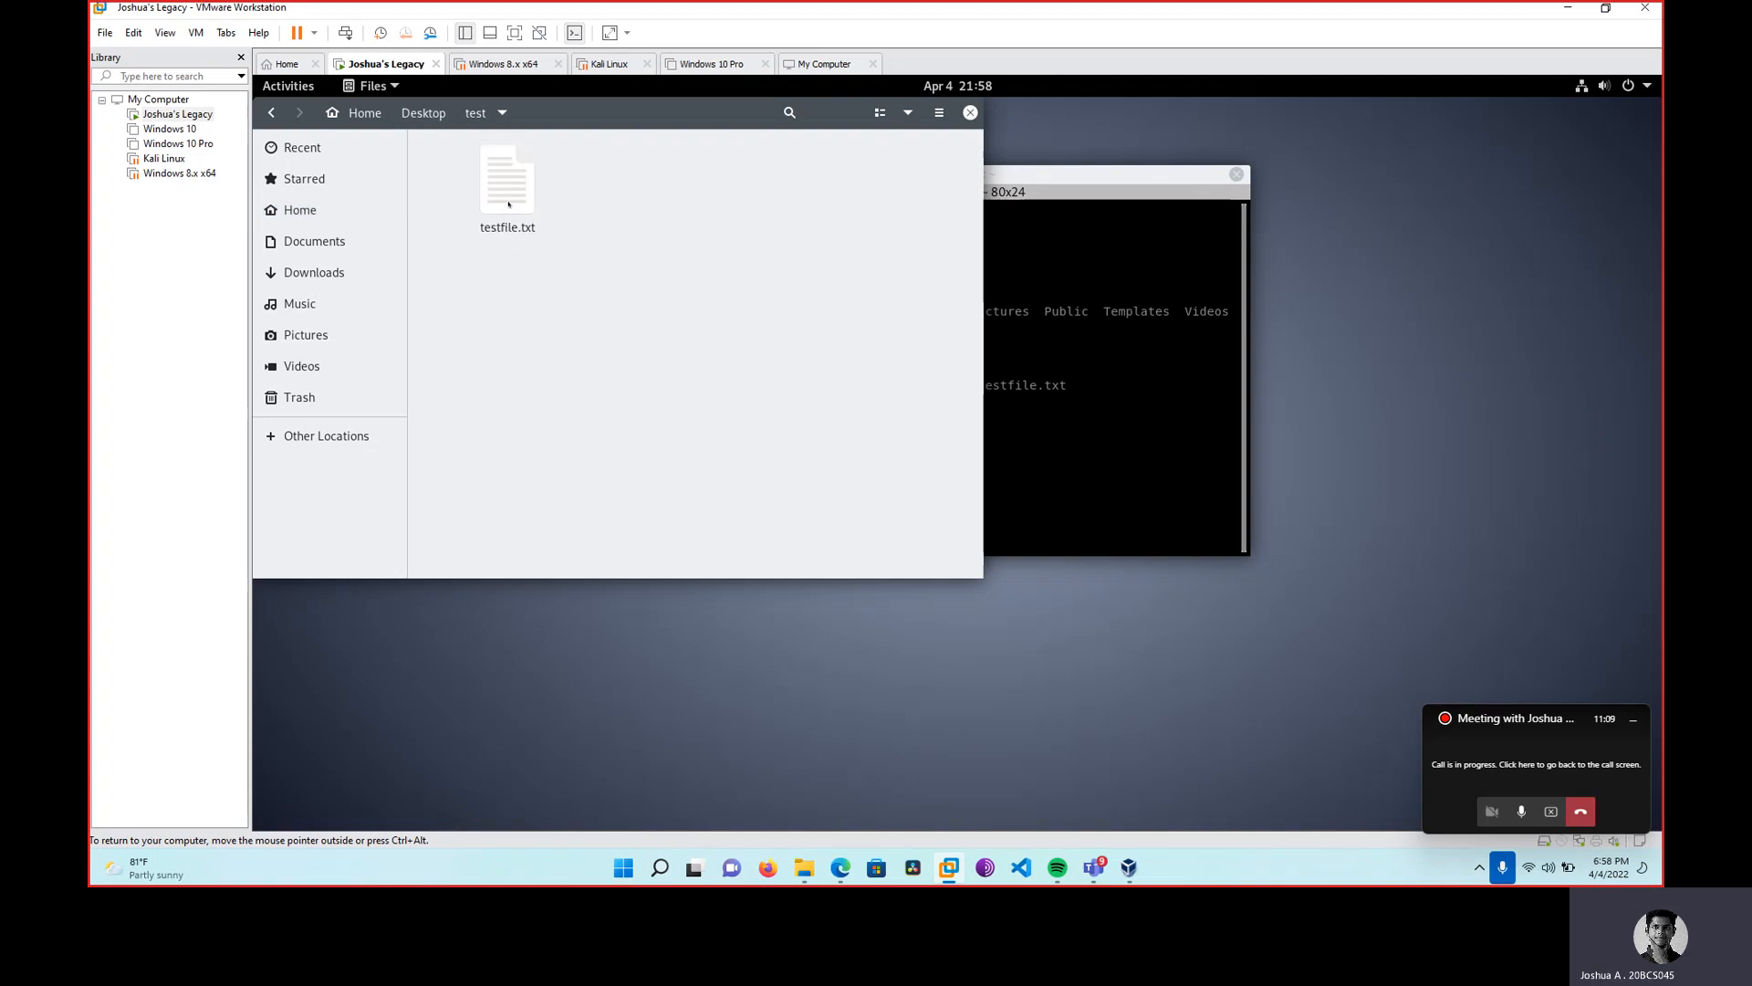
left_click(971, 112)
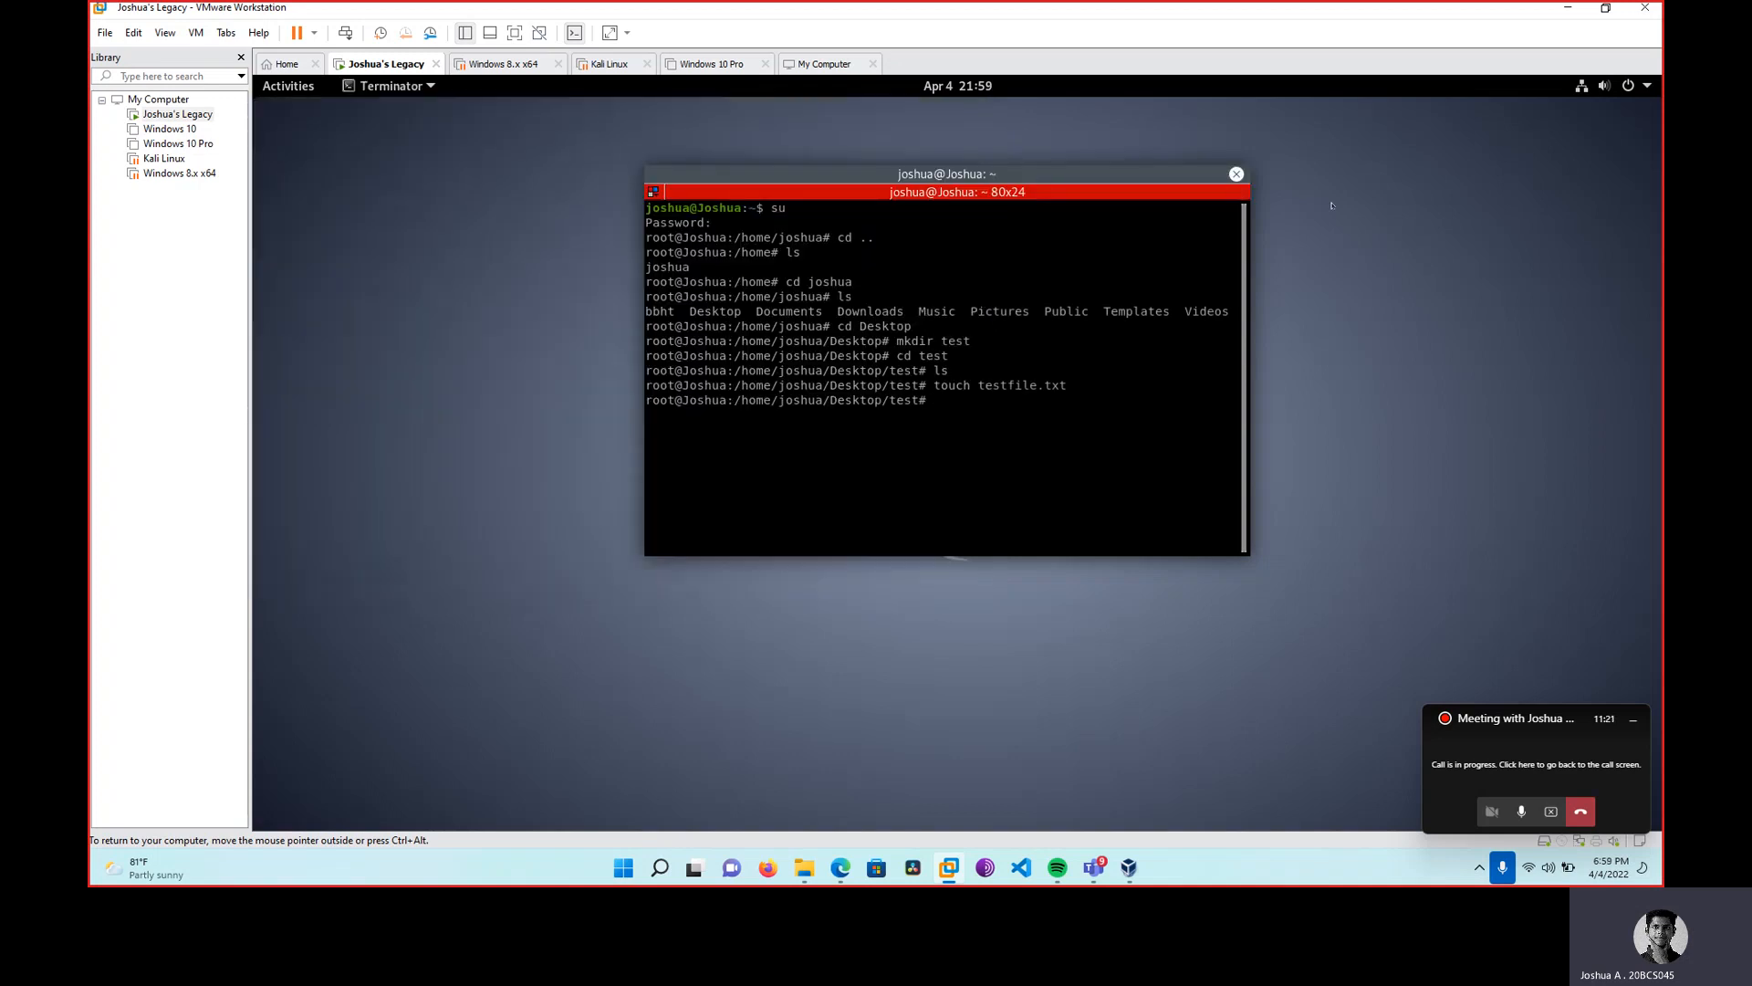
left_click(1236, 175)
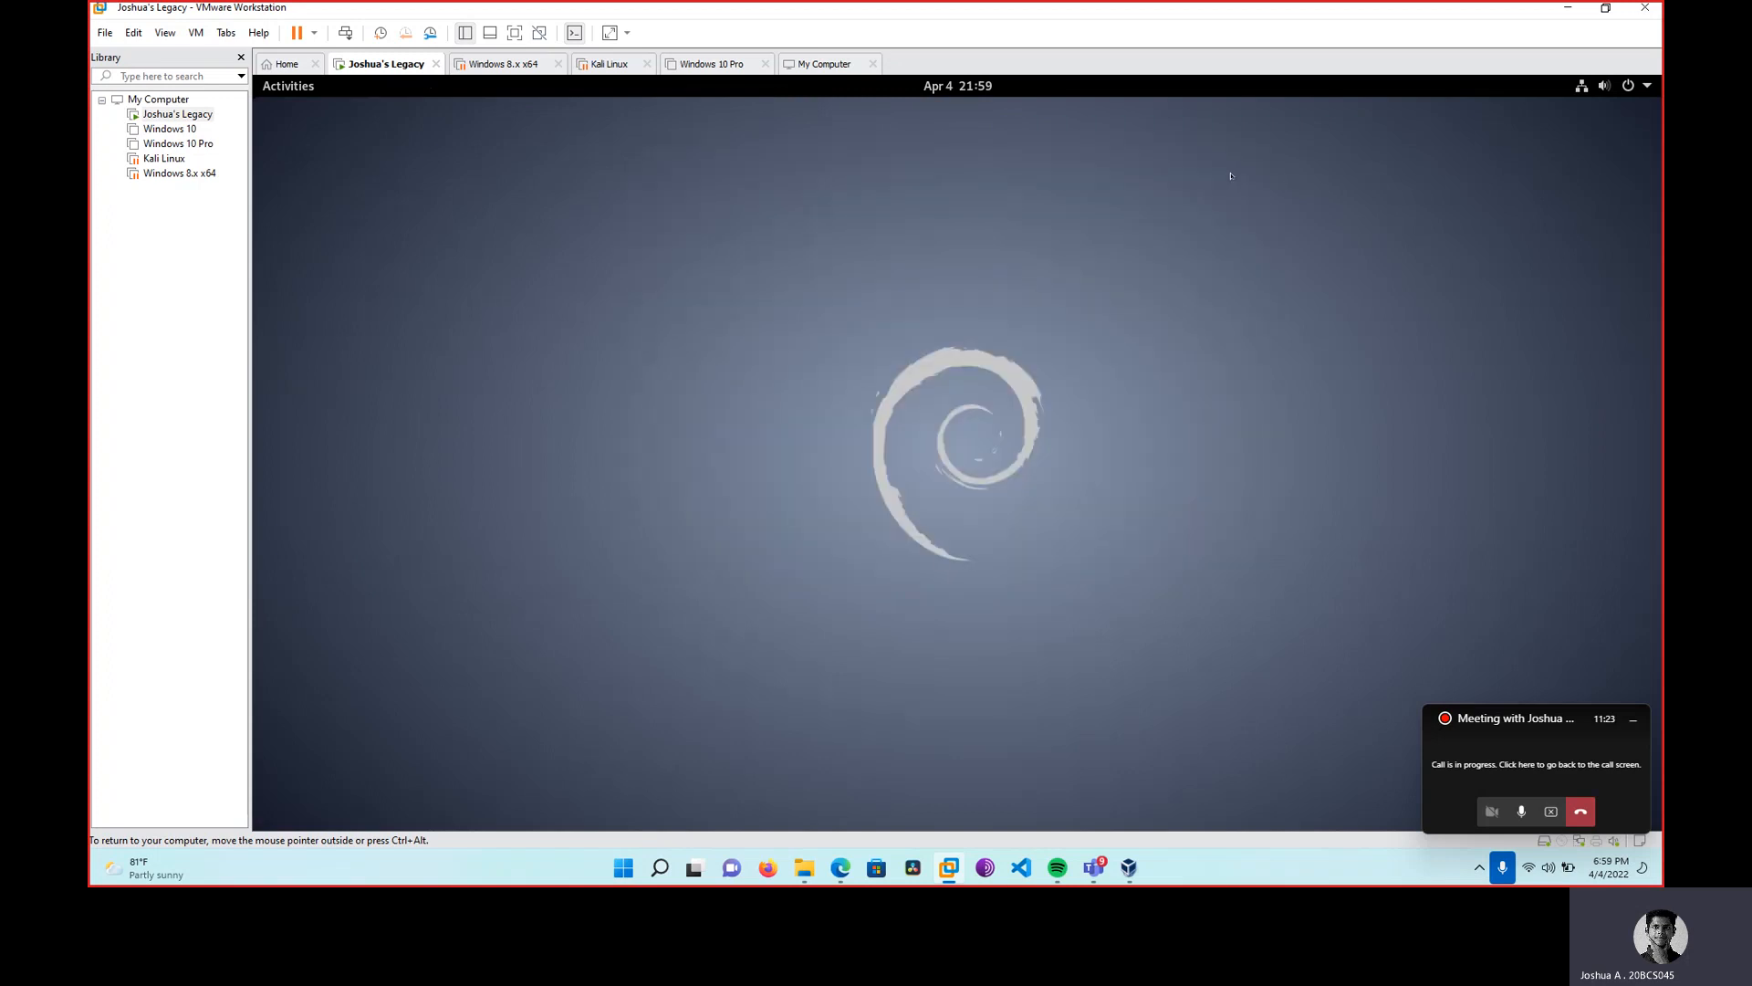